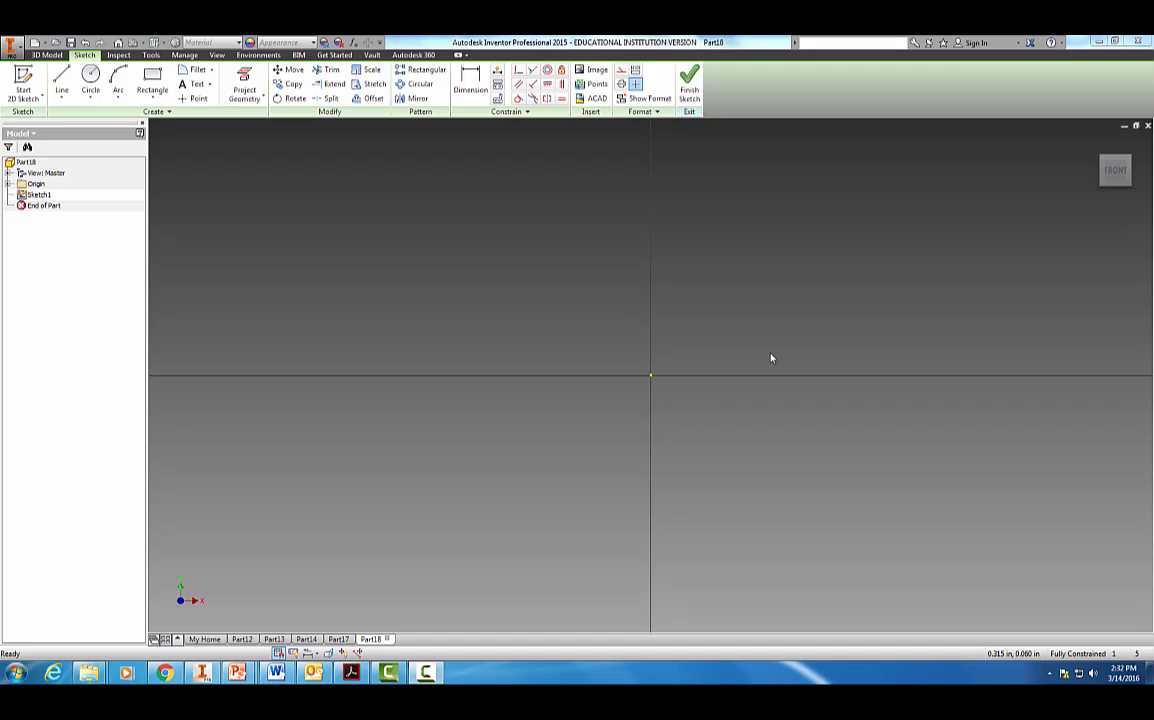
Sketch a closed stepped line profile from the origin, about 1.11 in long and 0.41 in high, with a narrow vertical slot near its right end.
click(61, 80)
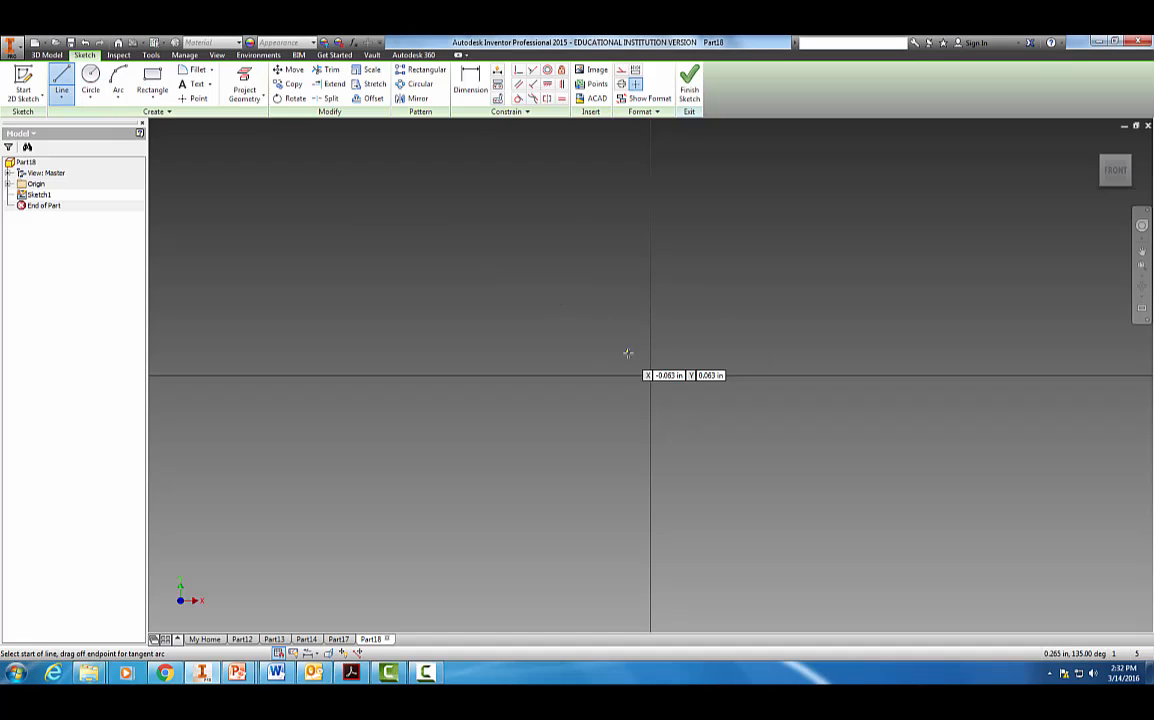
click(651, 375)
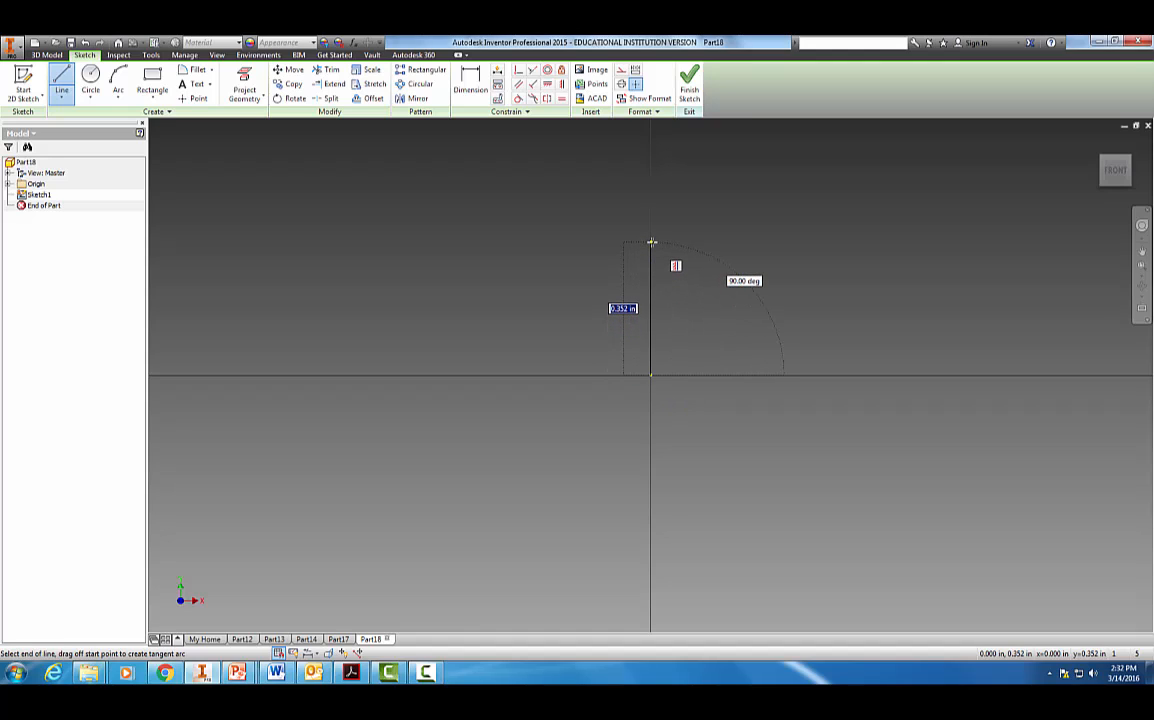
click(651, 242)
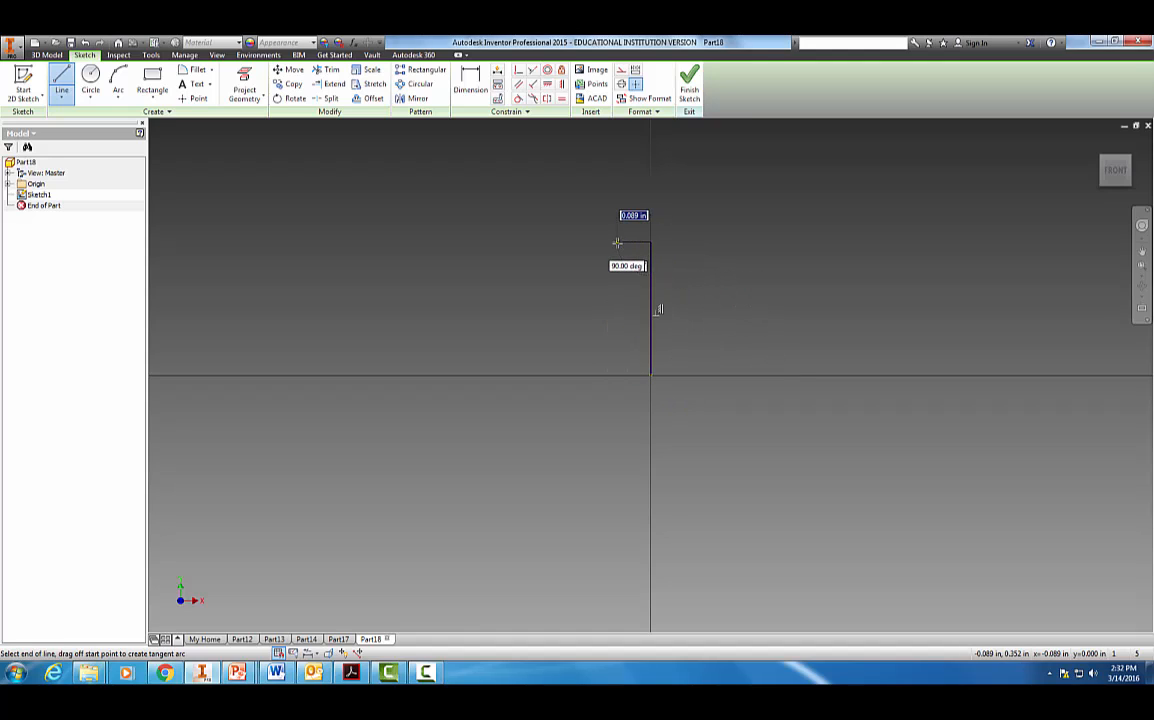
click(617, 242)
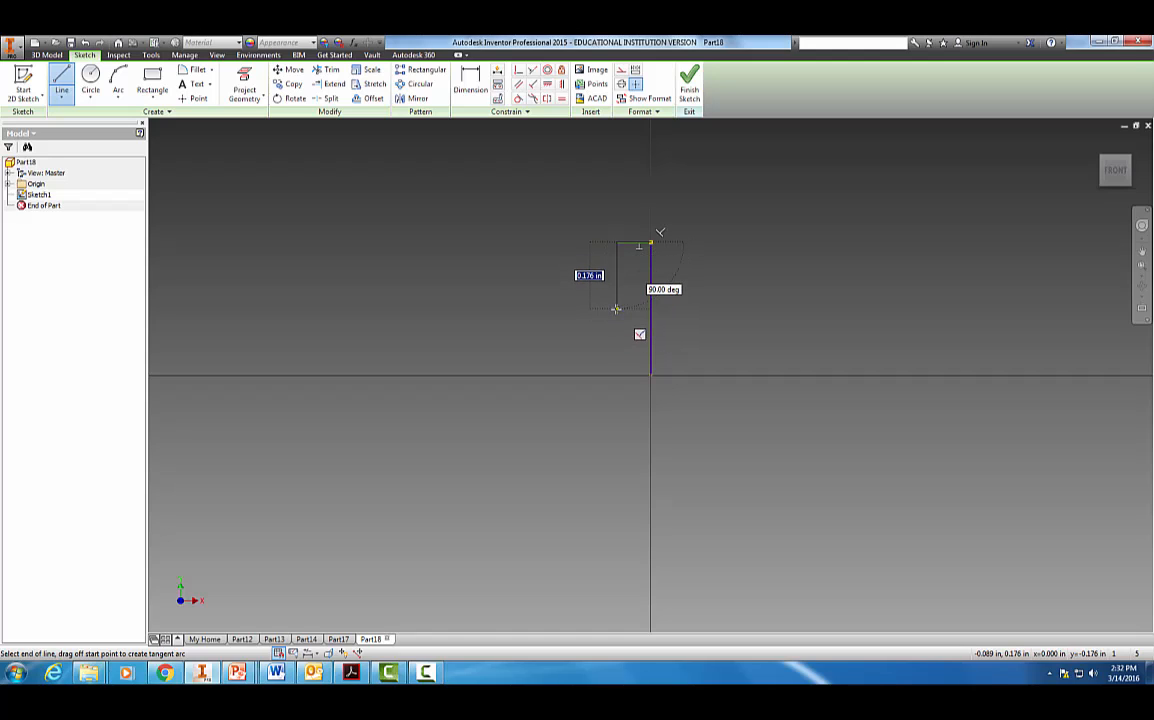
click(612, 309)
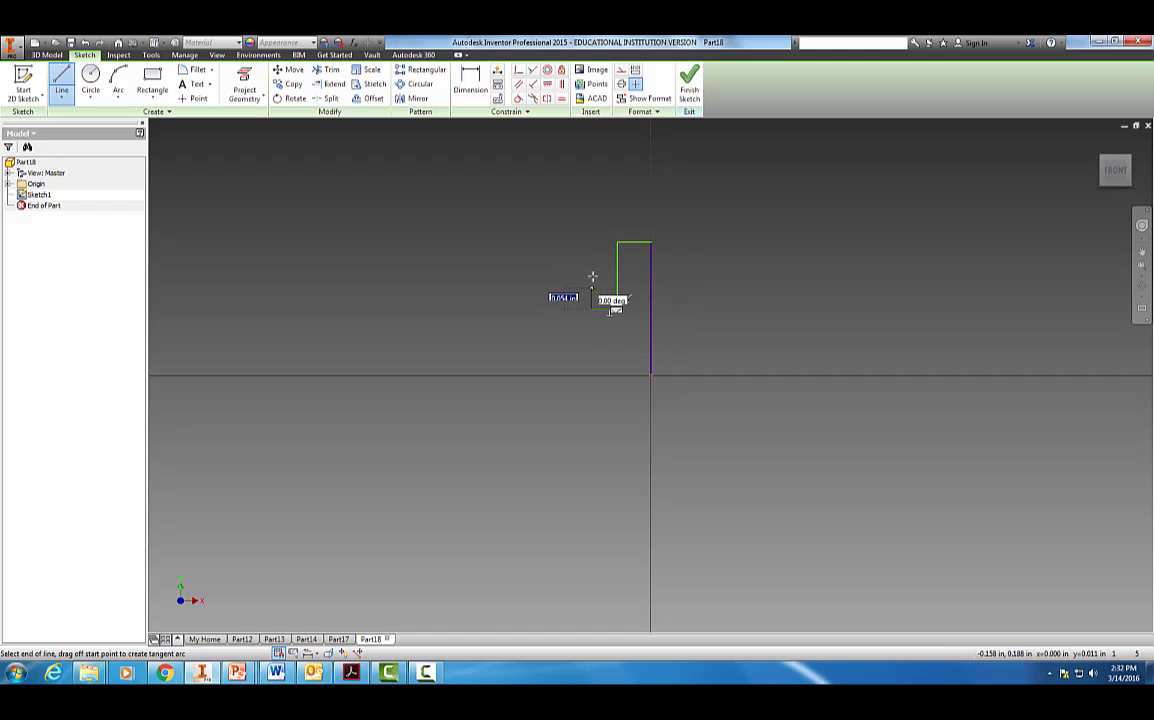
click(593, 220)
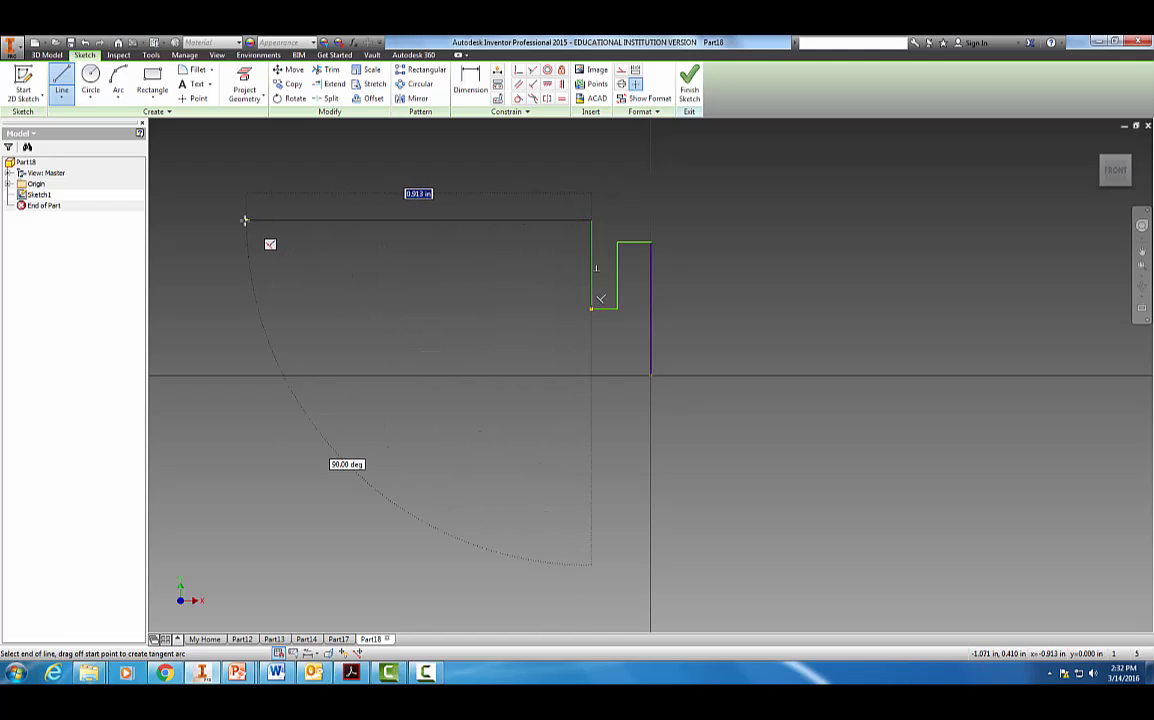
click(230, 221)
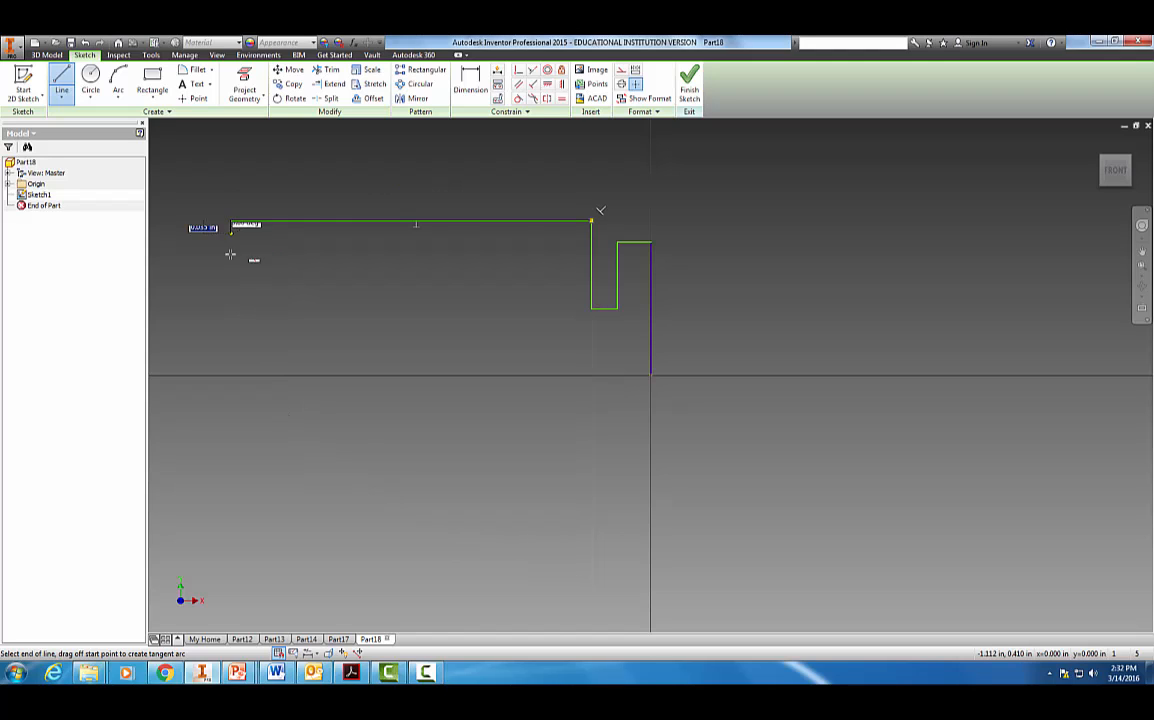
click(230, 377)
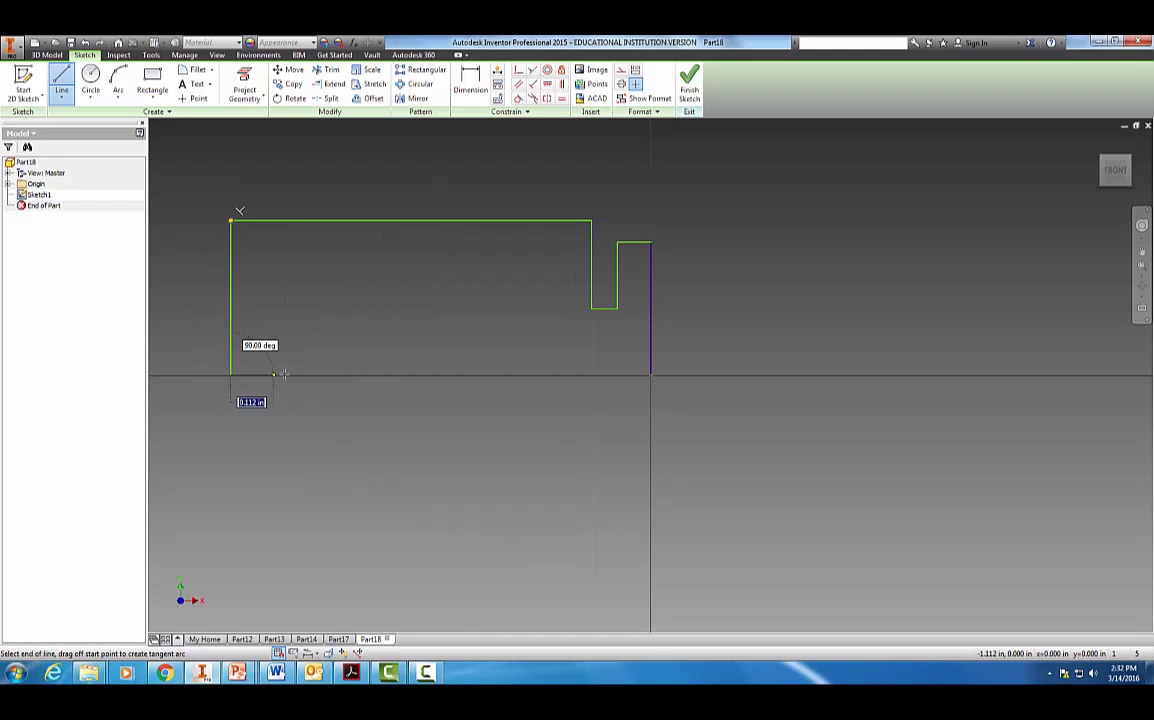
click(650, 376)
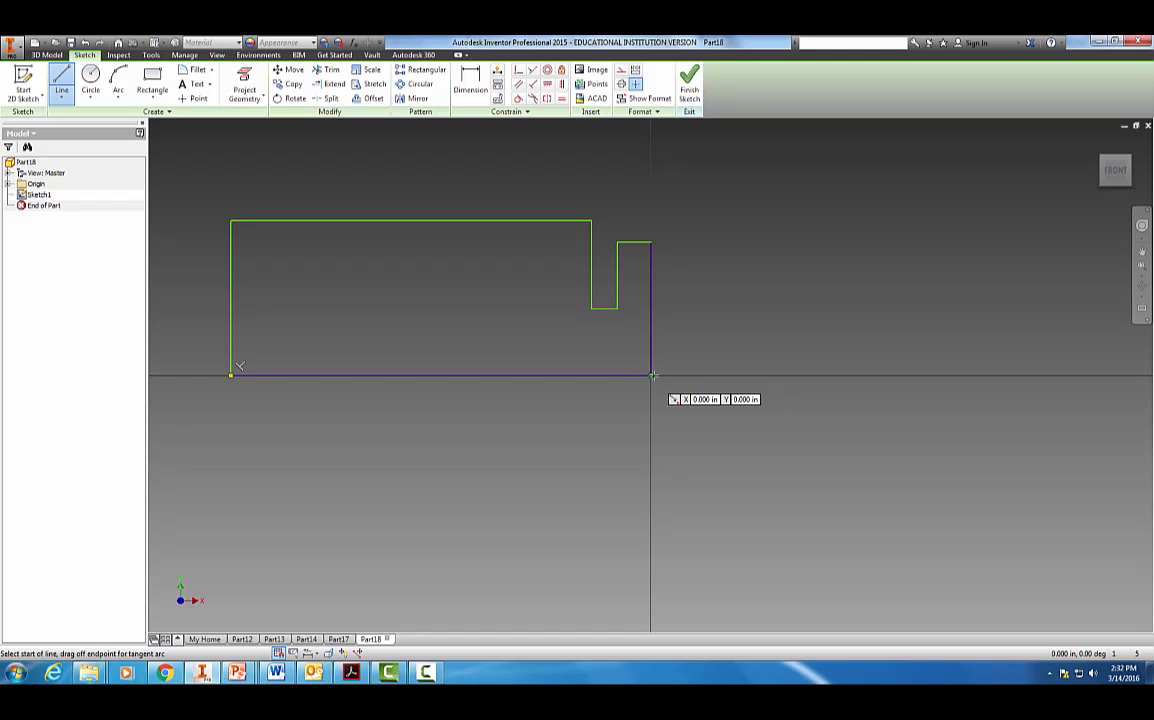
key(Escape)
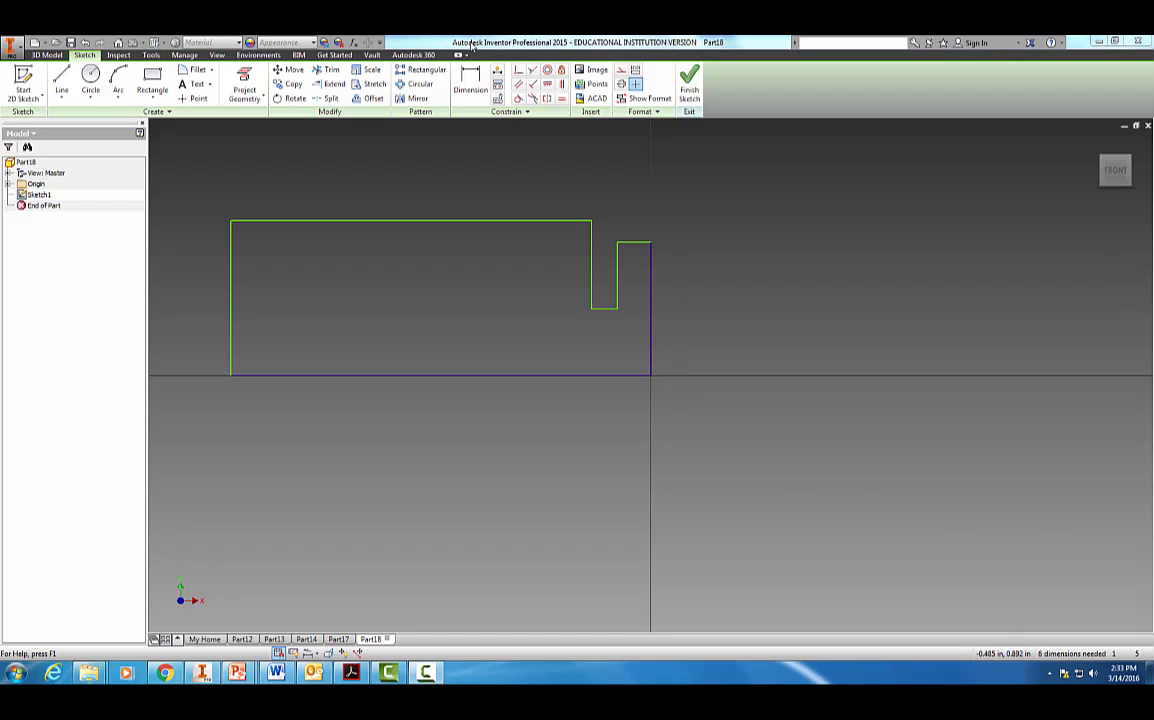
Dimension the profile's overall length between its two outer vertical edges as 1.15 in.
click(470, 85)
click(232, 280)
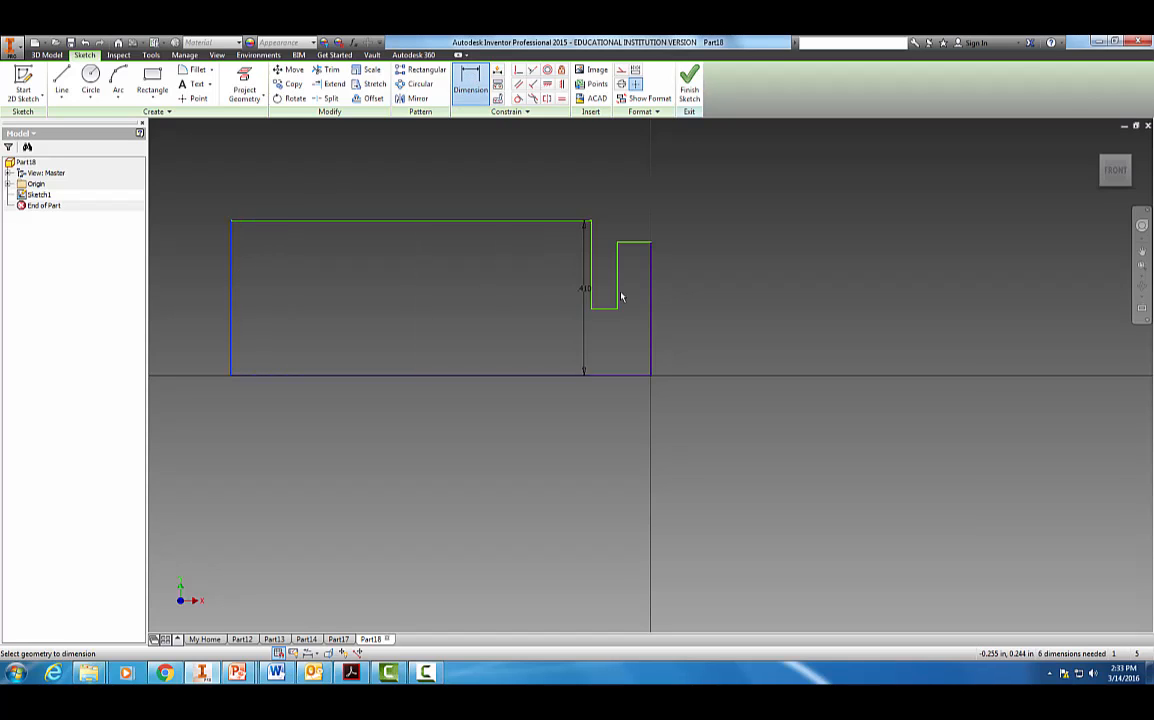
click(651, 298)
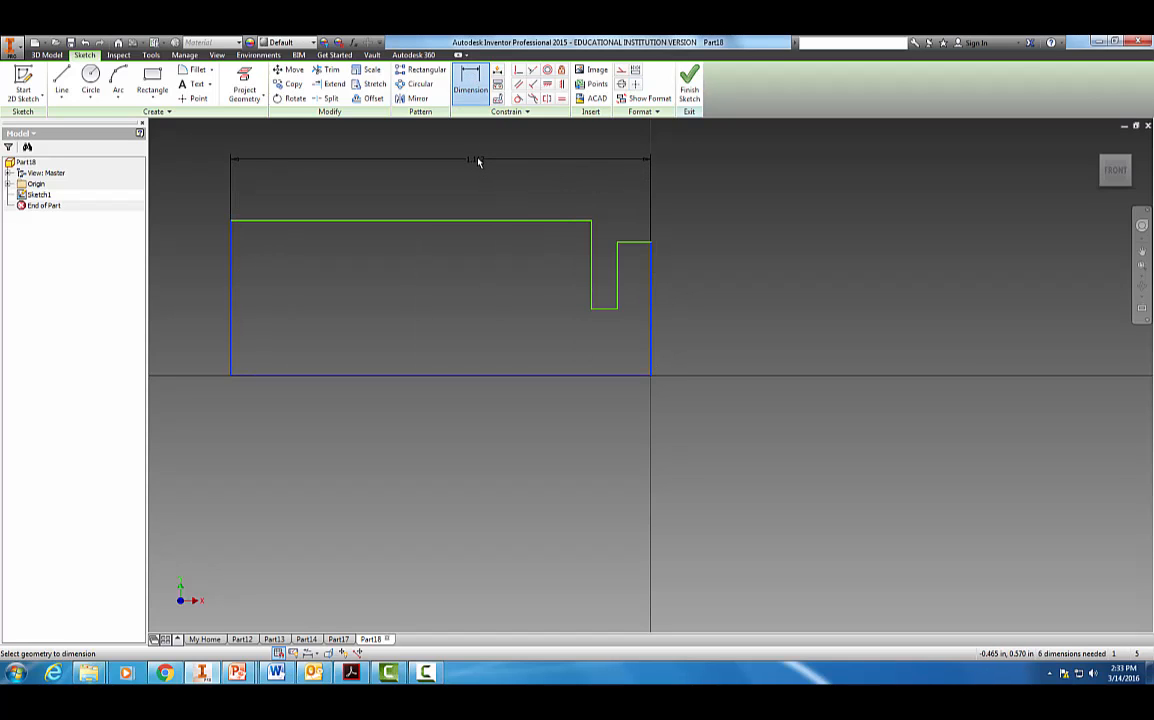
click(478, 159)
text(1.)
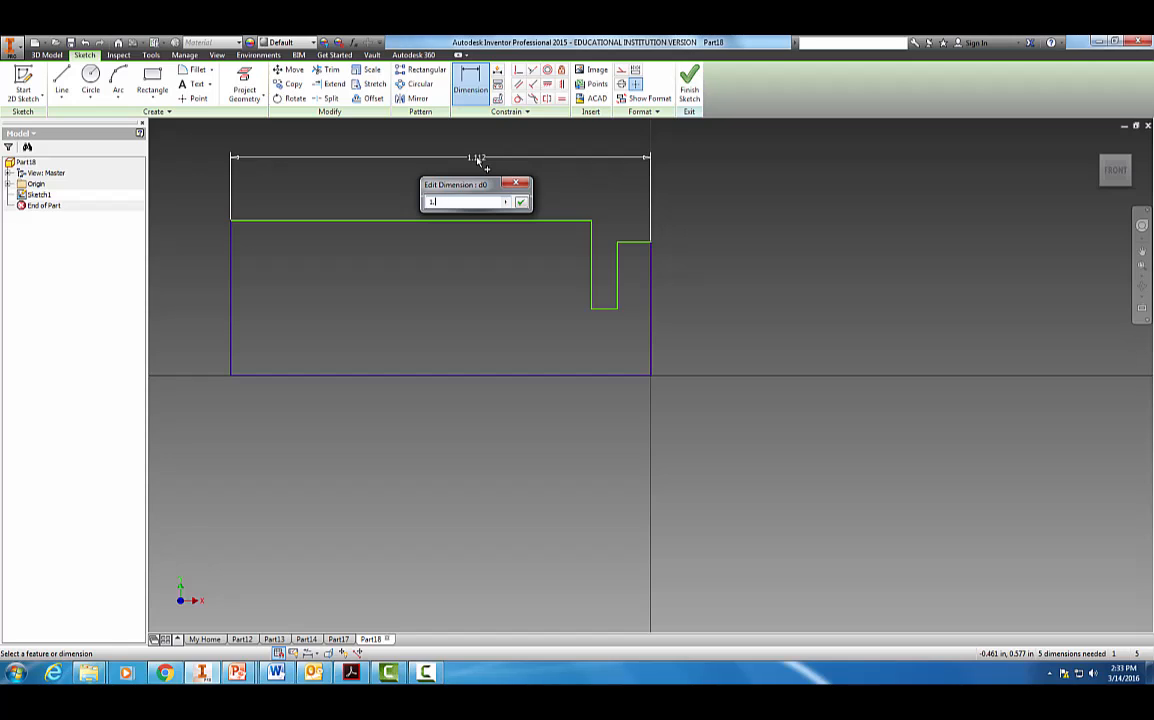
text(15)
key(Return)
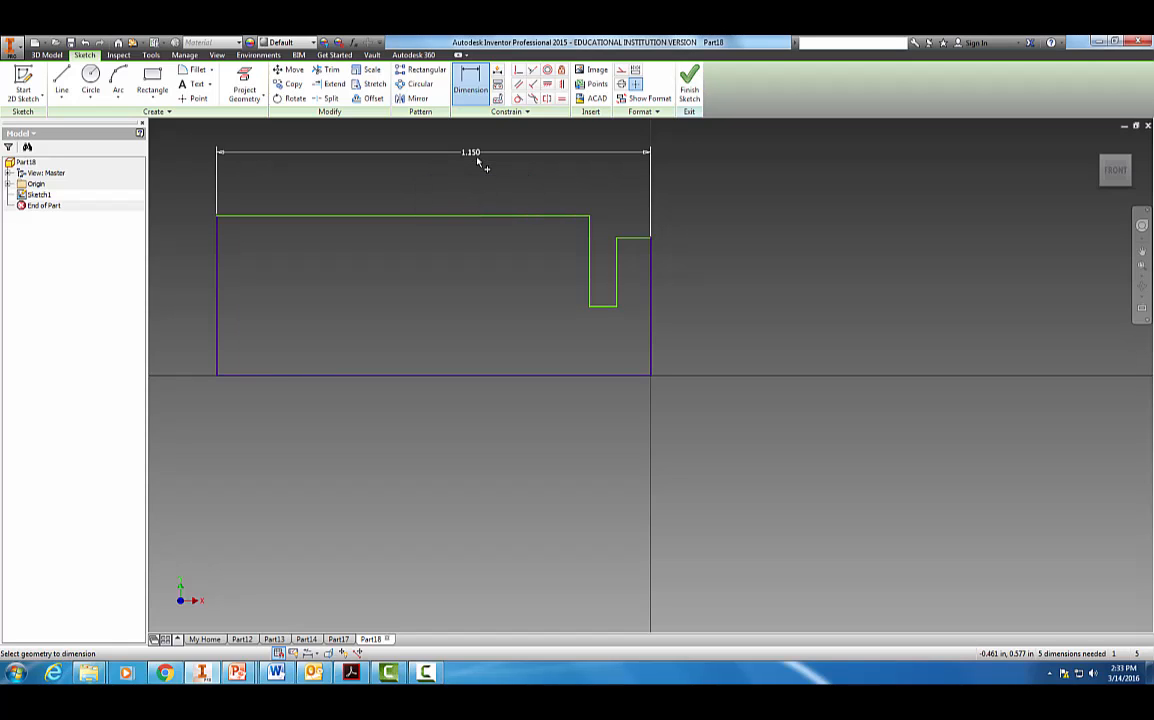
Dimension the distance from the slot's left wall to the profile's right edge as 0.3 in.
click(589, 268)
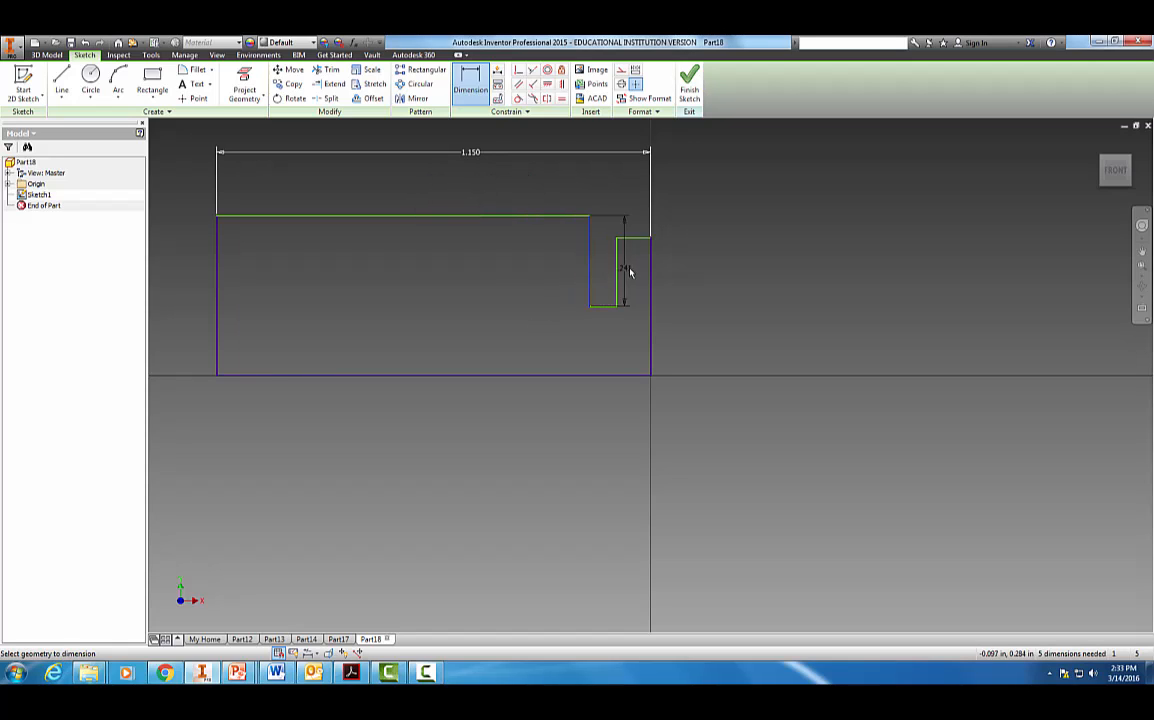
click(651, 270)
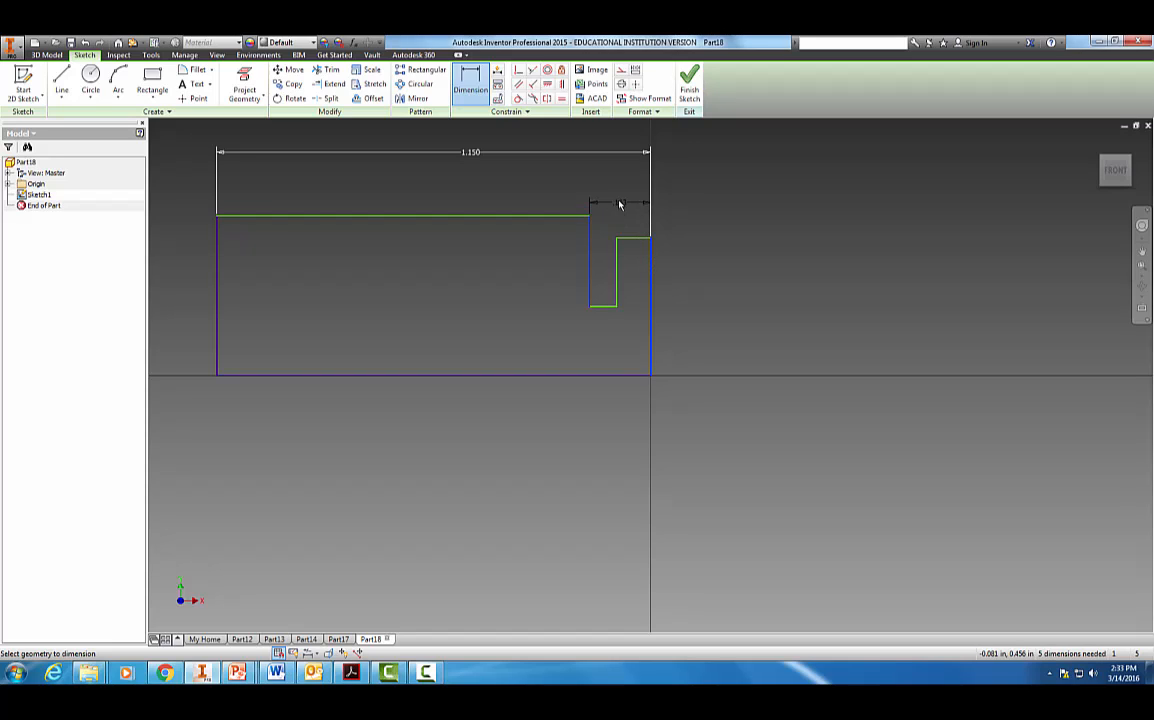
click(615, 196)
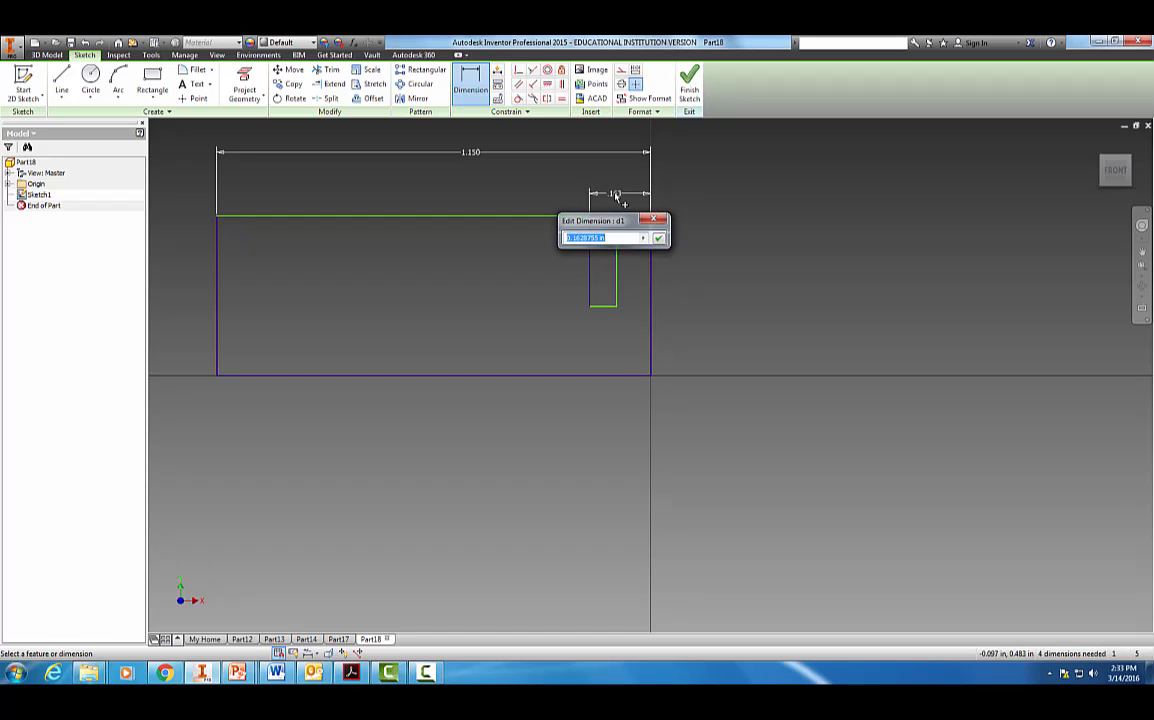
text(.3)
key(Return)
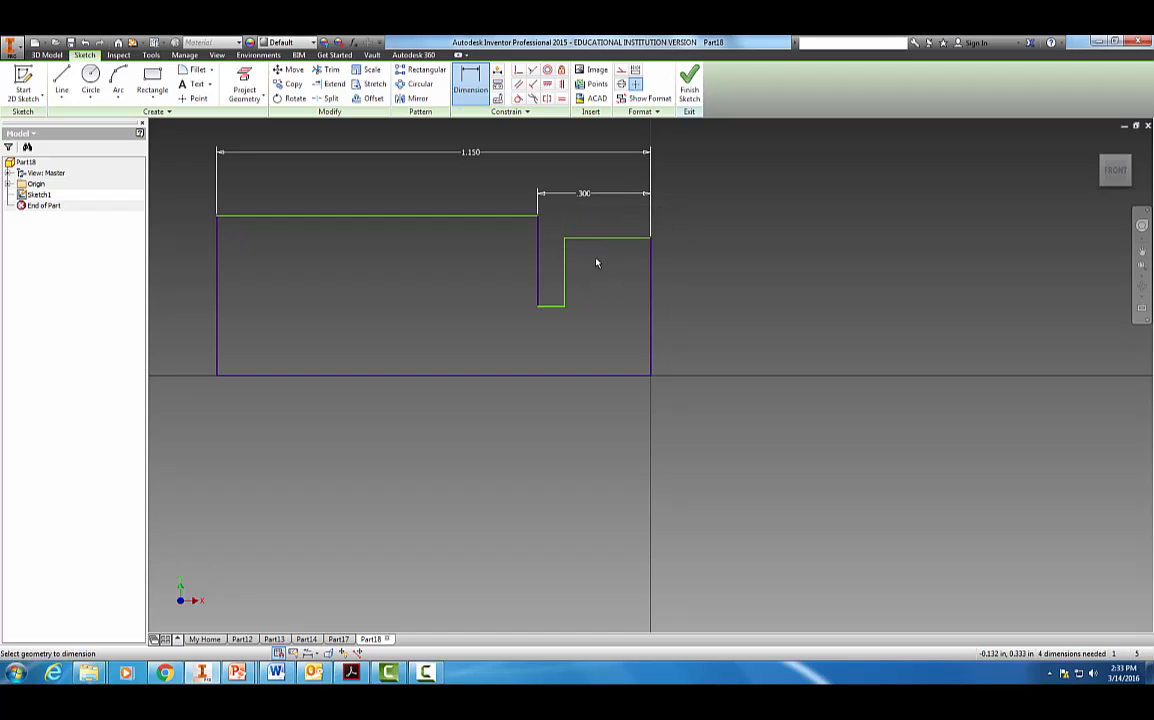
Dimension the slot's width between its two vertical walls as 0.04 in.
click(540, 280)
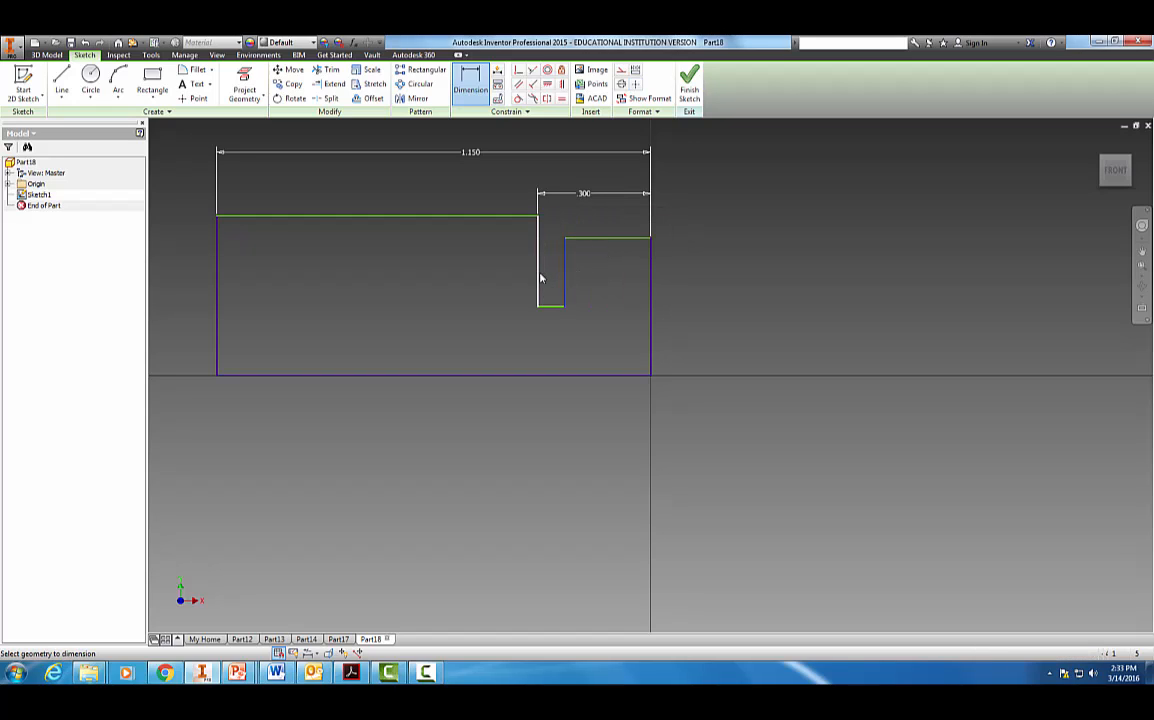
click(564, 255)
click(556, 228)
text(.)
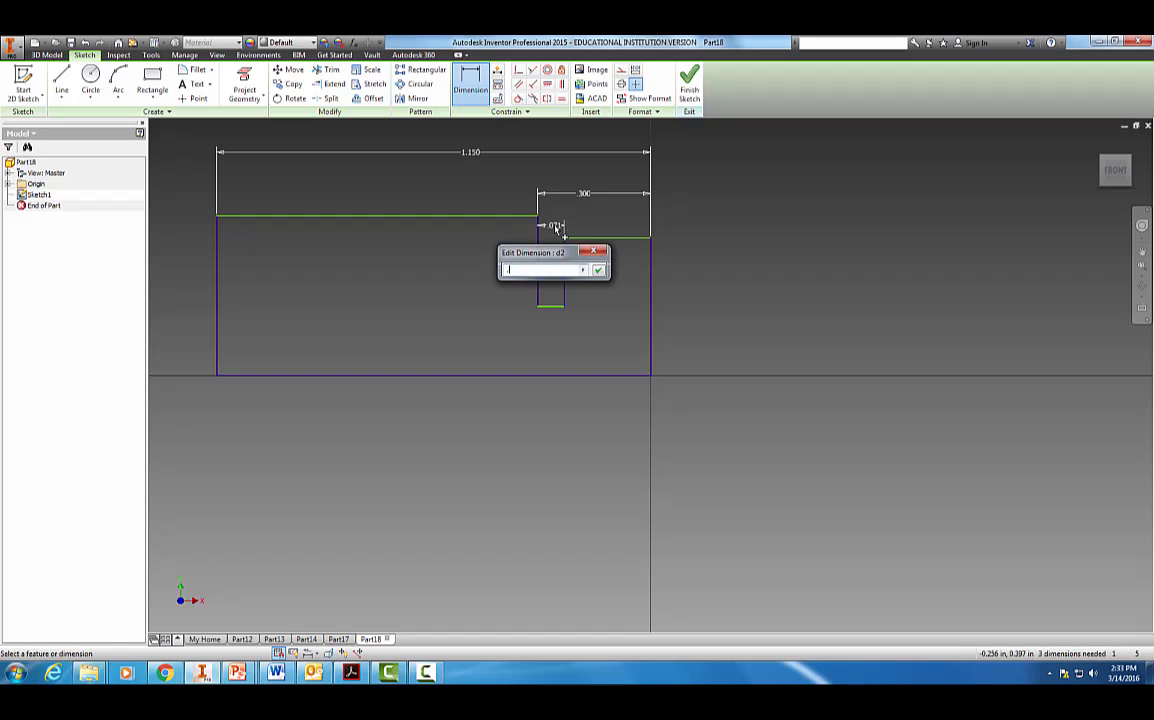
text(04)
key(Return)
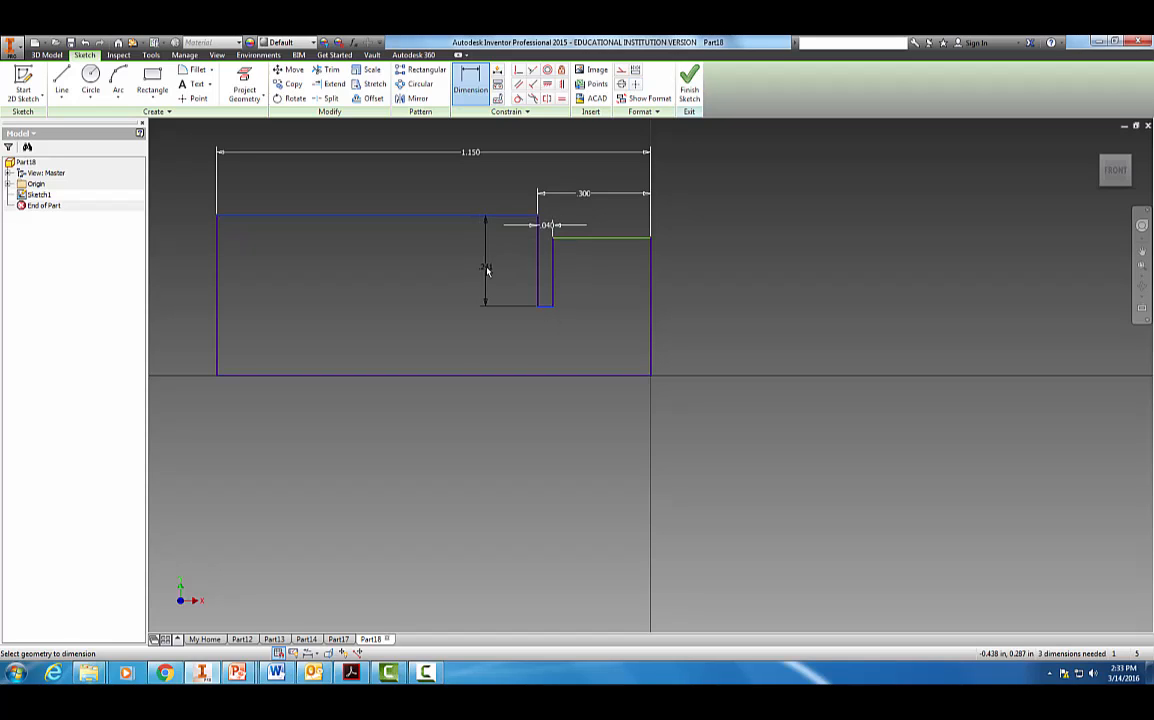
Dimension the slot's depth from the long upper edge to the slot's bottom as 0.22 in.
click(487, 271)
text(.2)
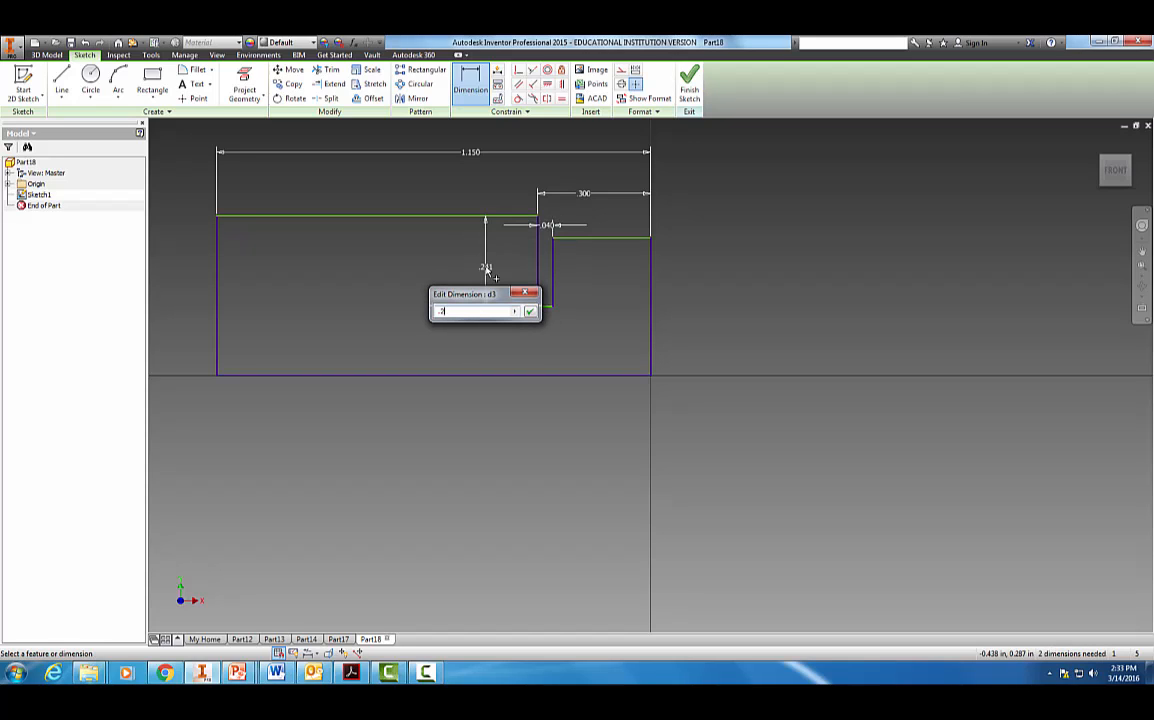
text(2)
key(Return)
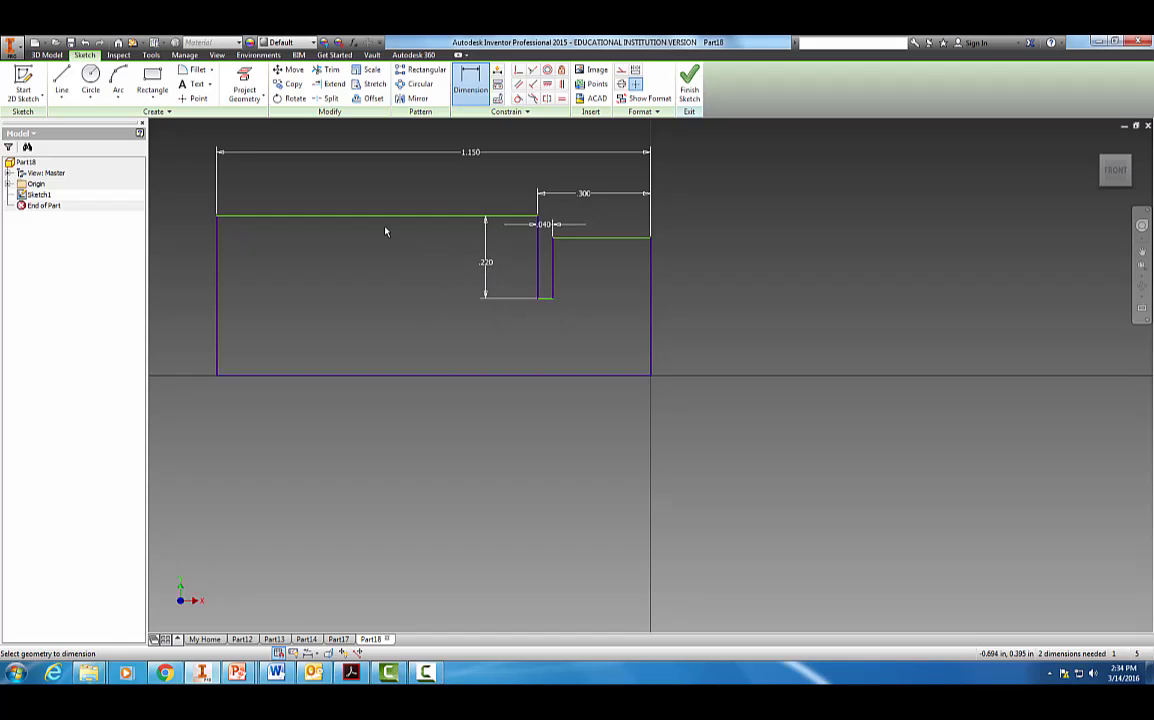
Dimension the height between the long upper edge and the base line as 0.39 in.
click(319, 218)
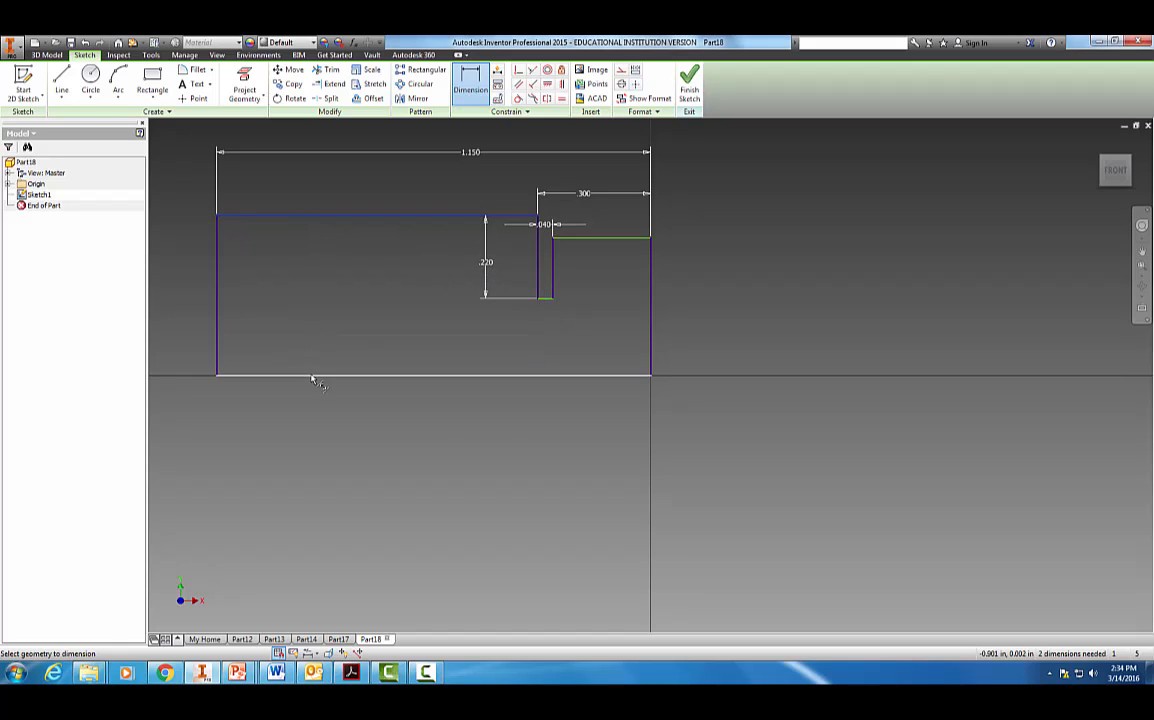
click(312, 377)
click(186, 303)
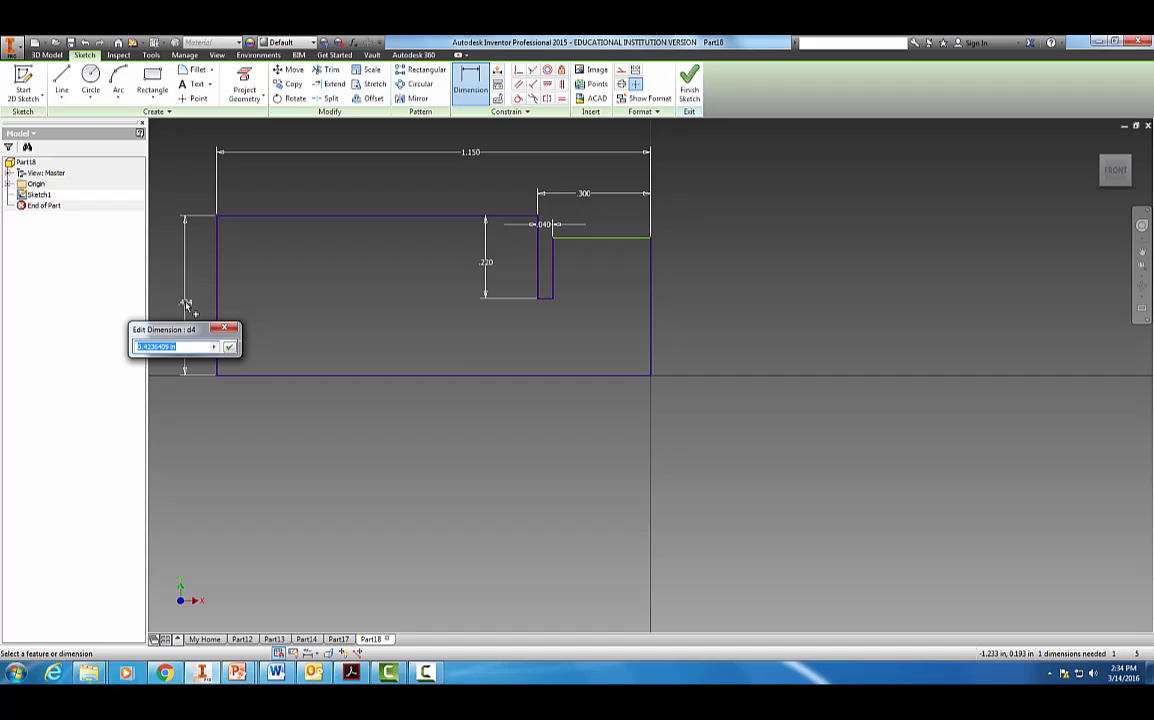
text(.39)
key(Return)
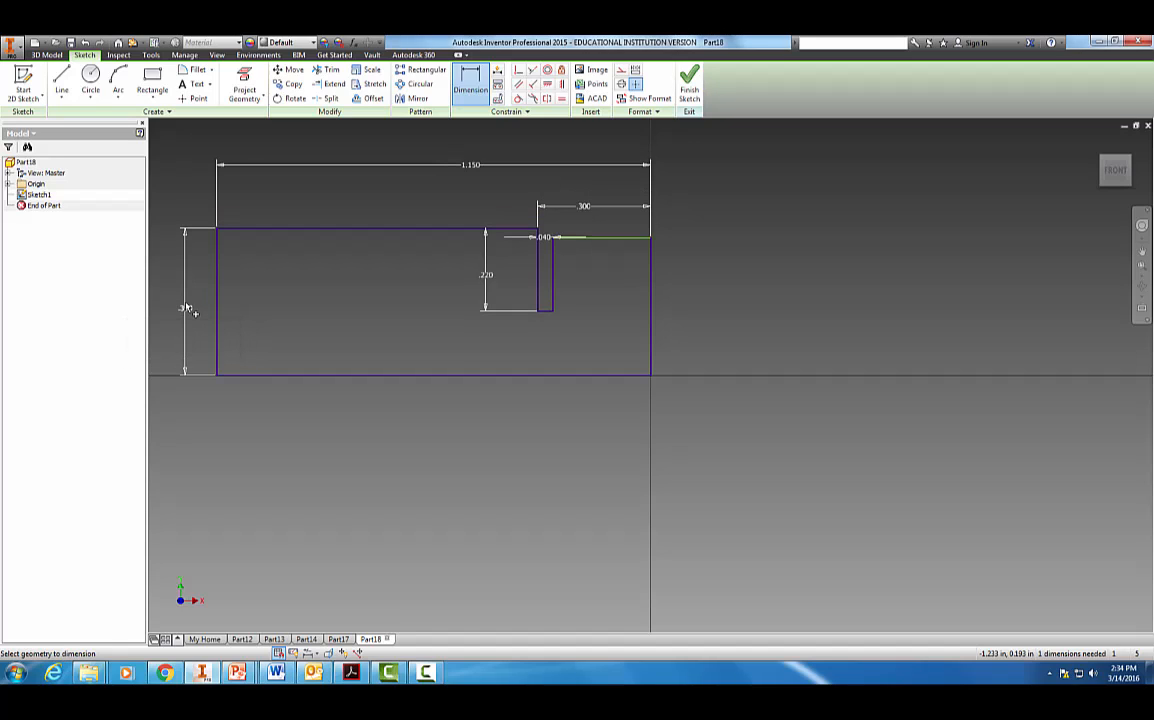
Dimension the height of the short section beside the slot above the base line as 0.32 in.
click(617, 240)
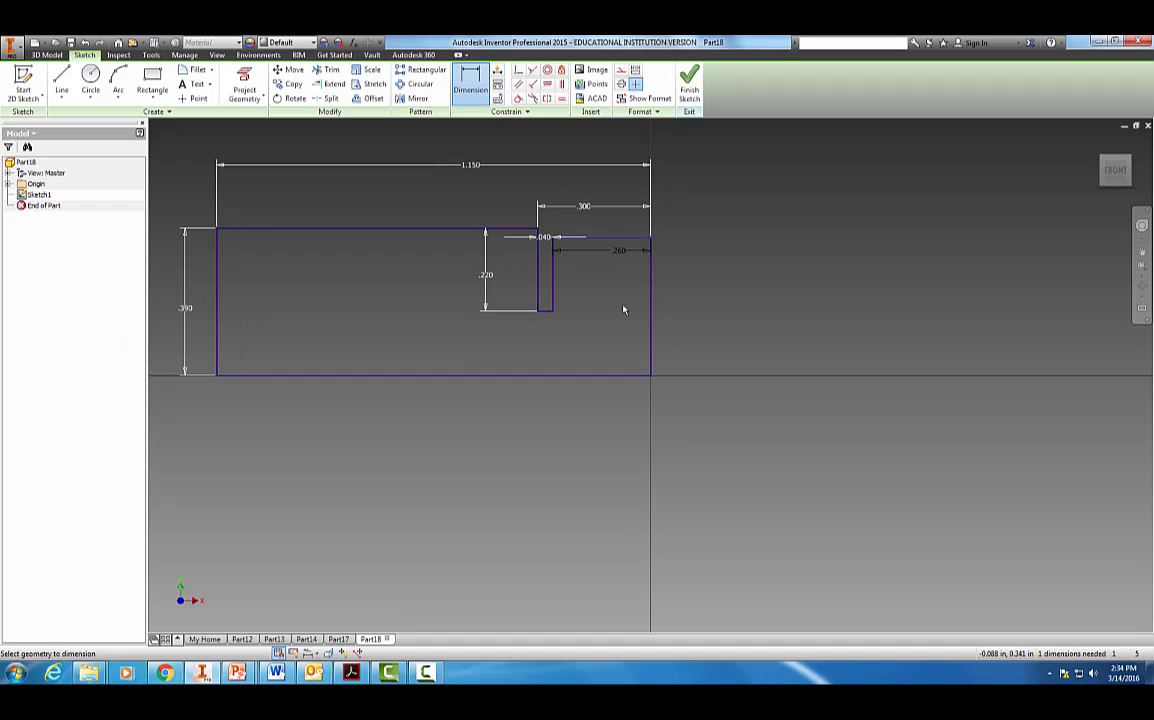
click(631, 376)
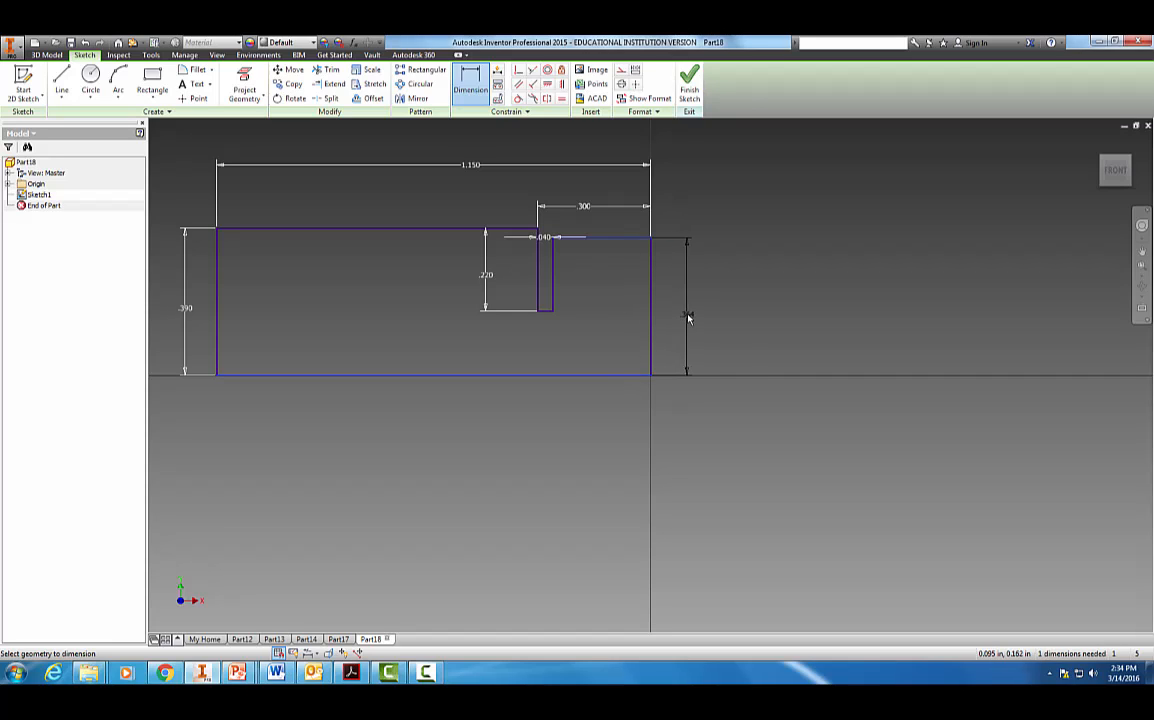
click(688, 317)
text(.32)
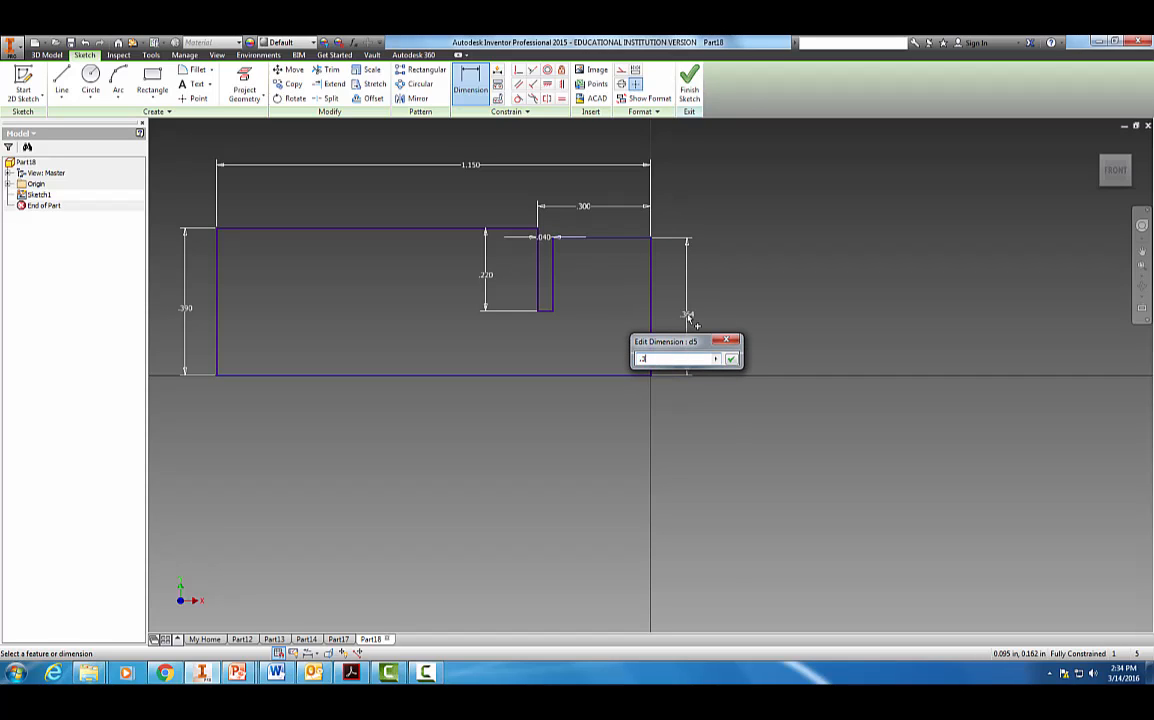
key(Return)
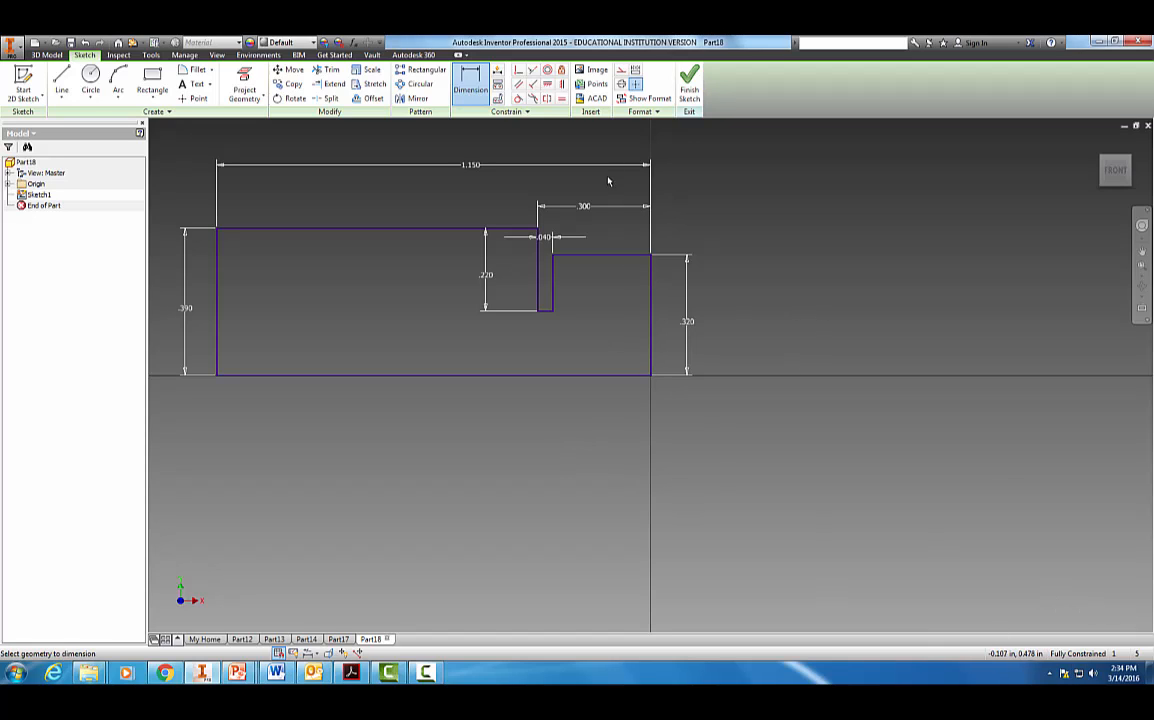
Try to fillet the slot's bottom left corner with a 0.4 in radius, and undo the fillet.
click(197, 70)
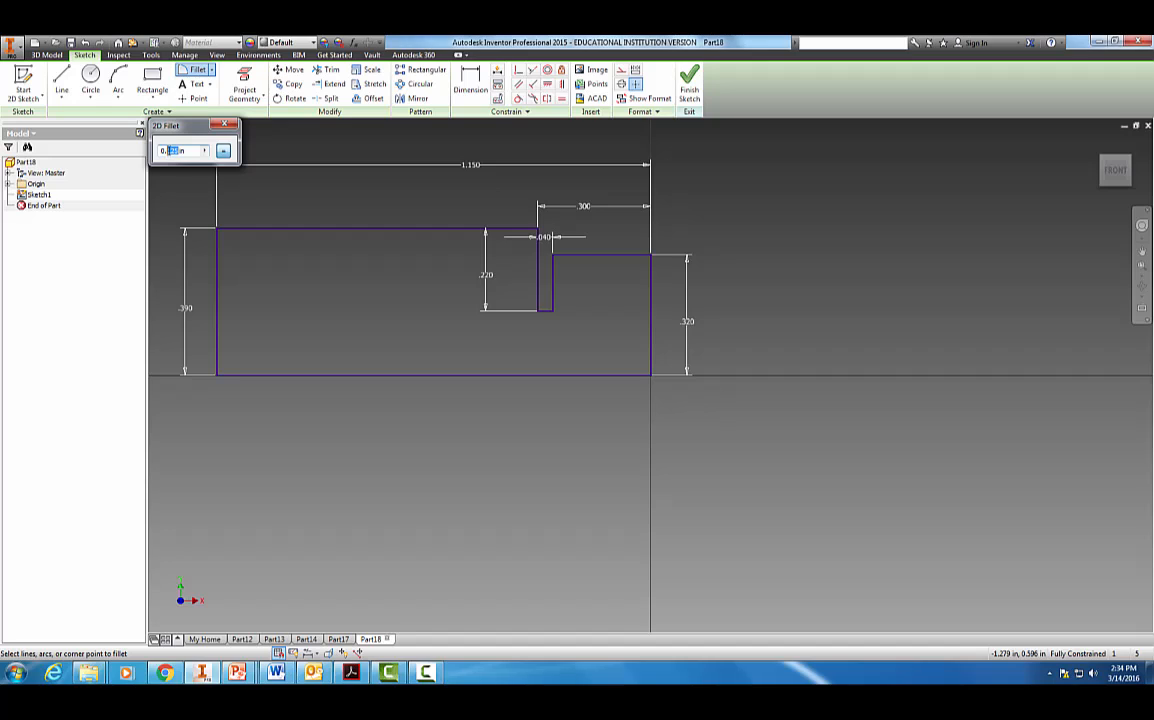
click(546, 312)
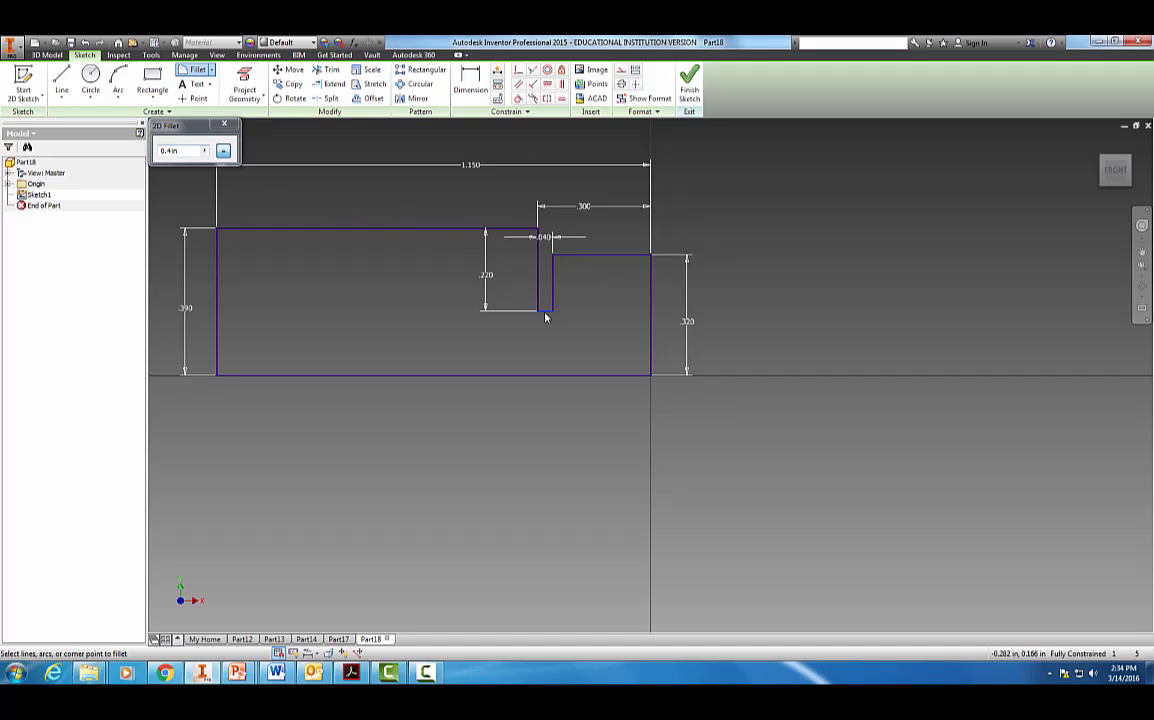
click(538, 306)
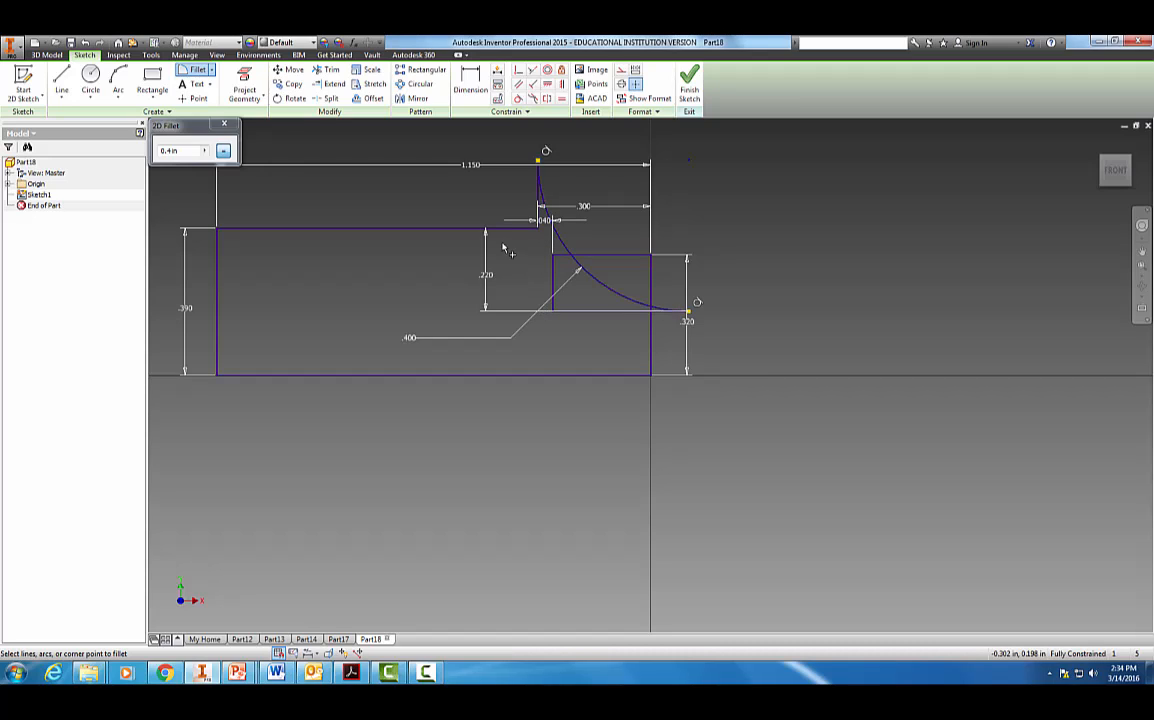
click(85, 42)
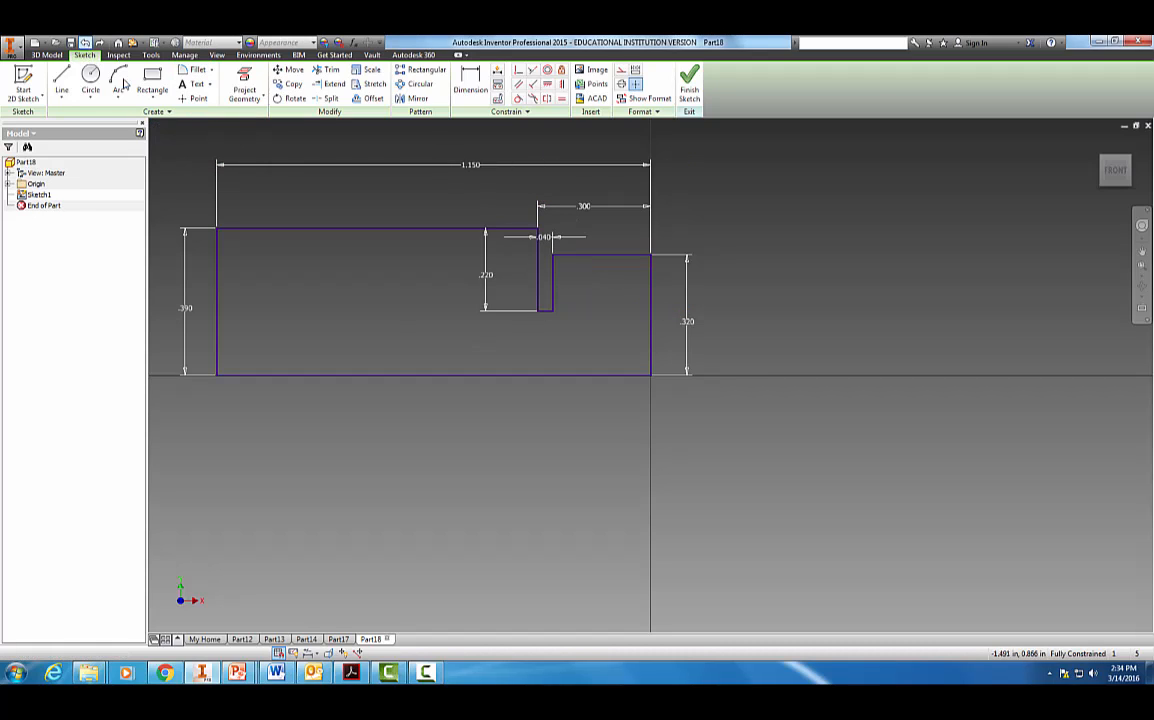
Fillet the slot's bottom left corner with a 0.04 in radius.
click(197, 69)
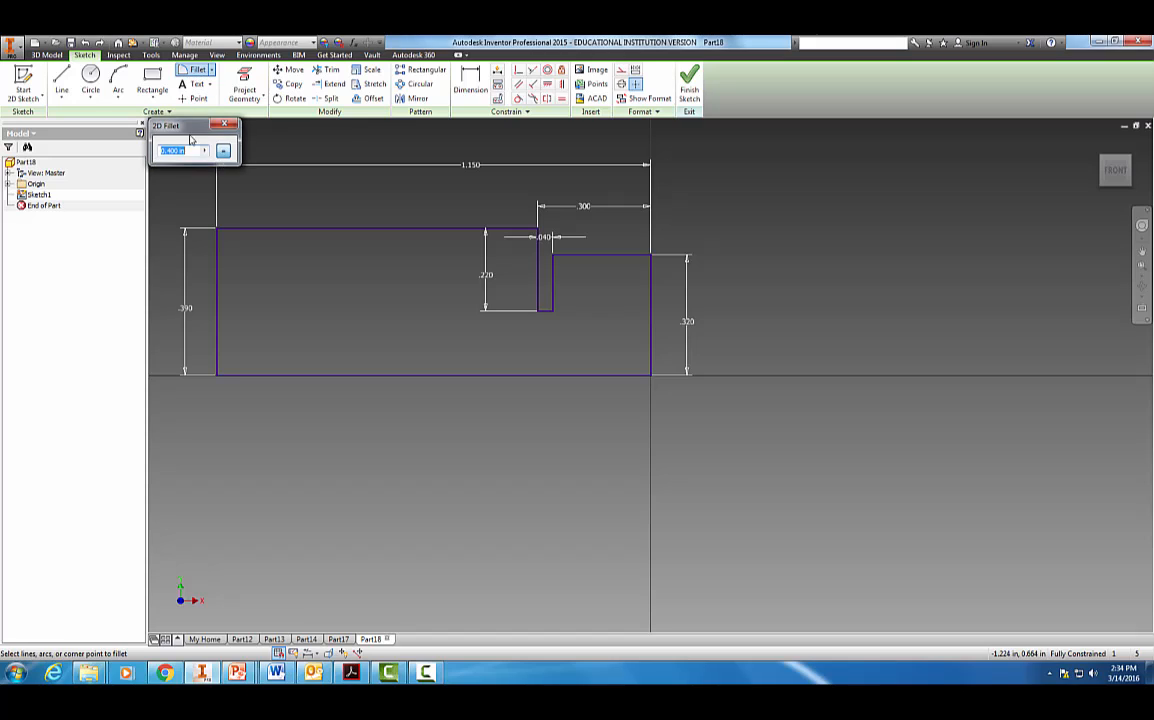
click(170, 151)
click(541, 310)
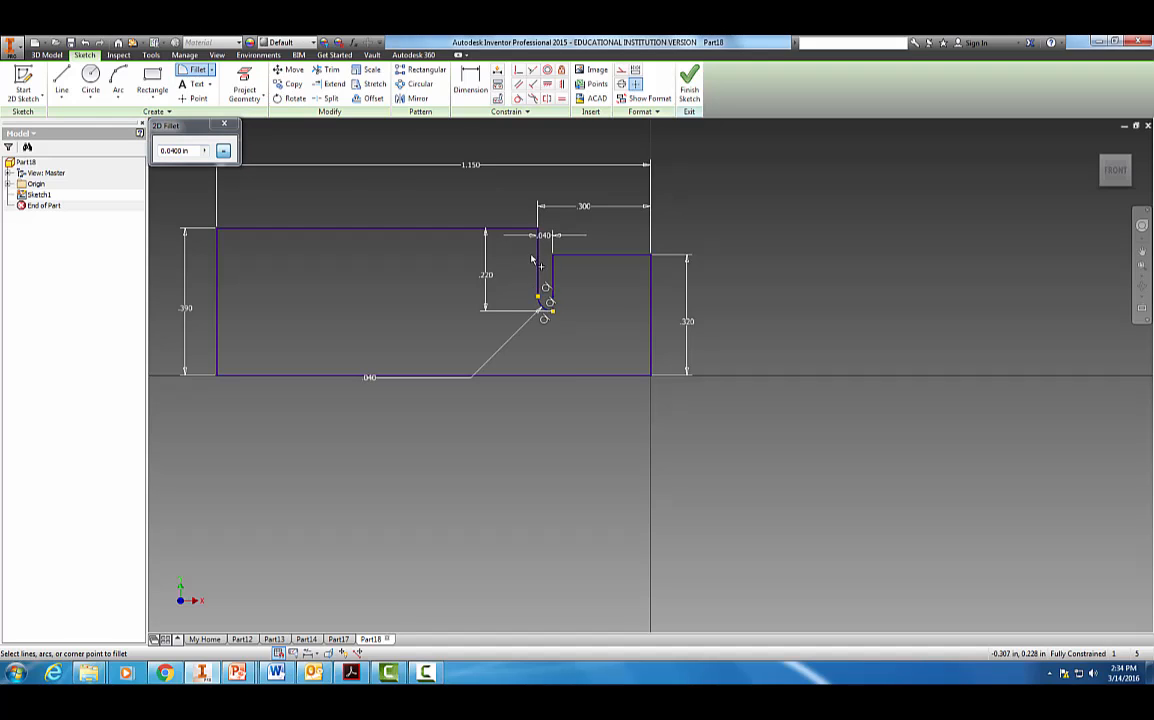
Fillet the corner where the long upper edge meets the slot with a 0.05 in radius.
drag(175, 151, 171, 151)
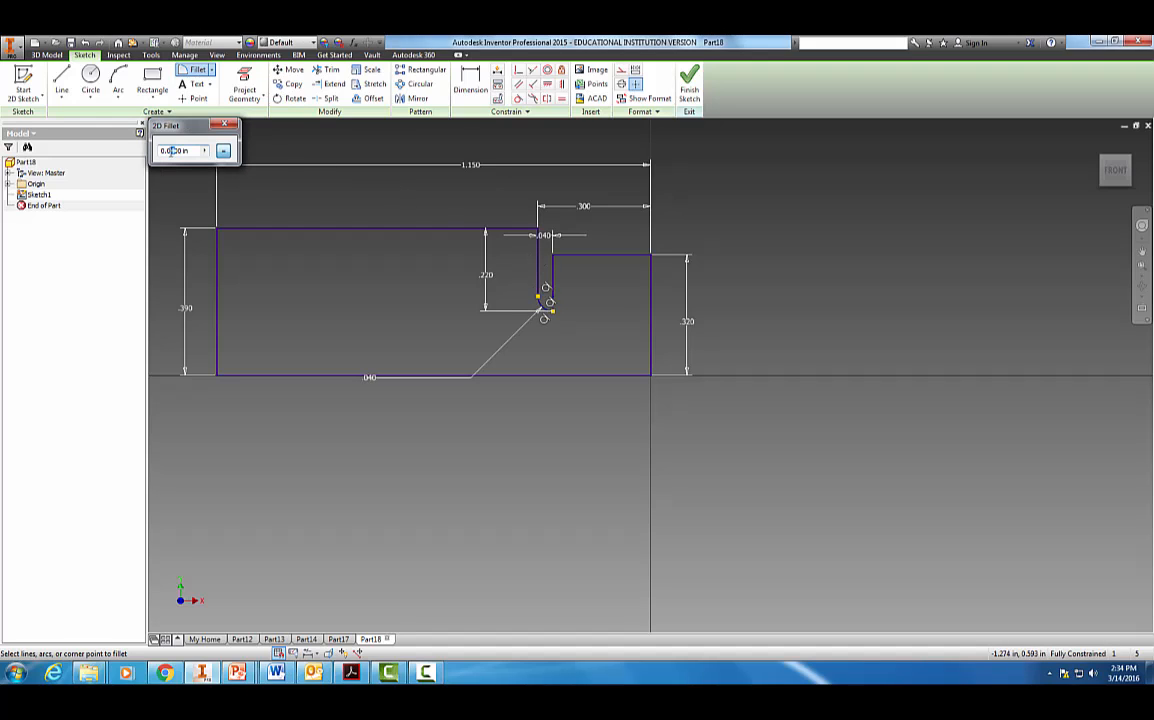
click(536, 237)
click(530, 233)
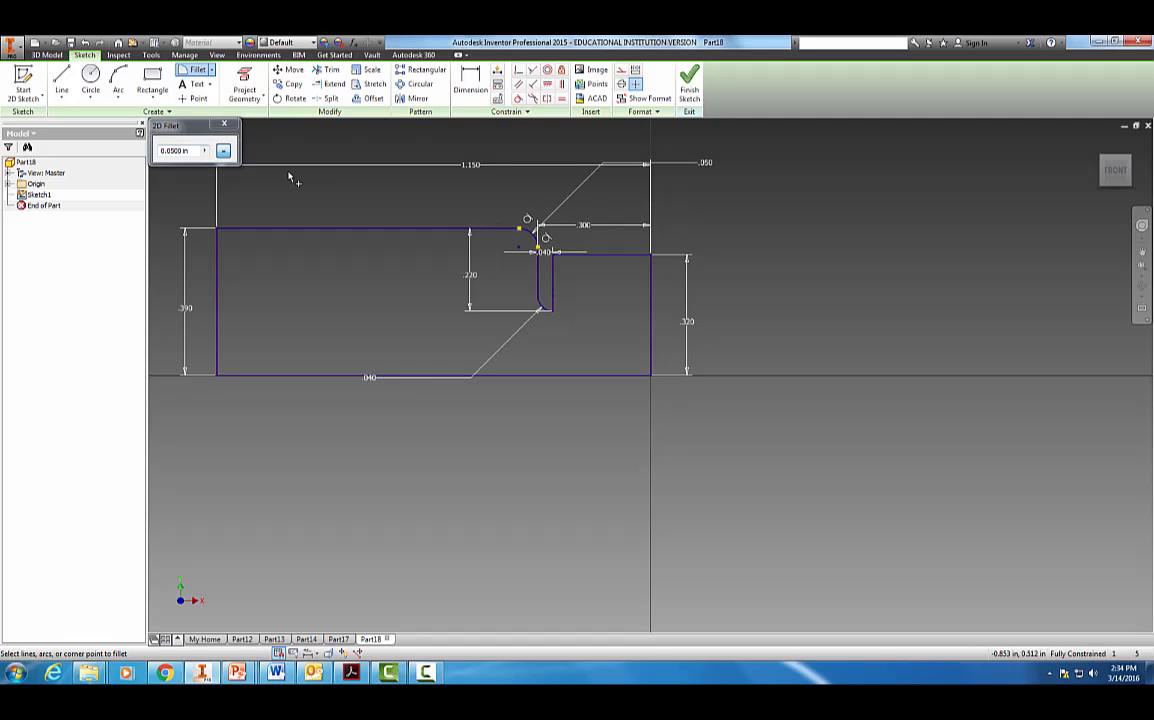
Fillet the profile's outer upper left corner with a 0.1 in radius, and finish filleting.
click(174, 151)
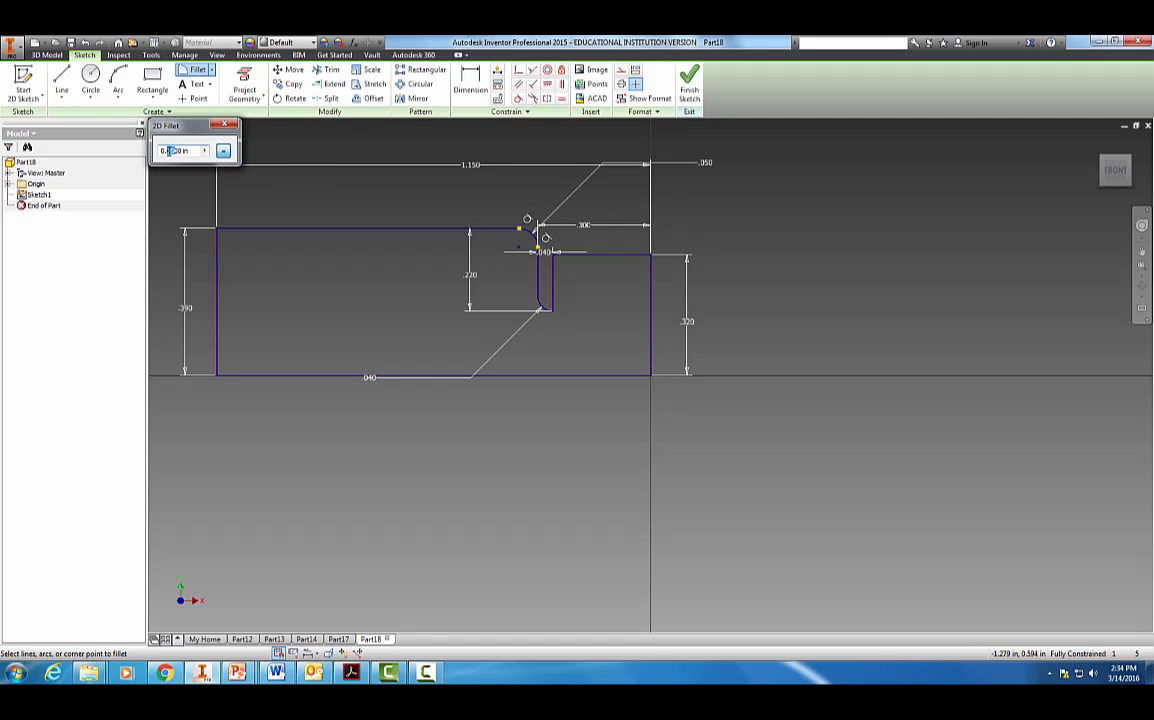
text(1)
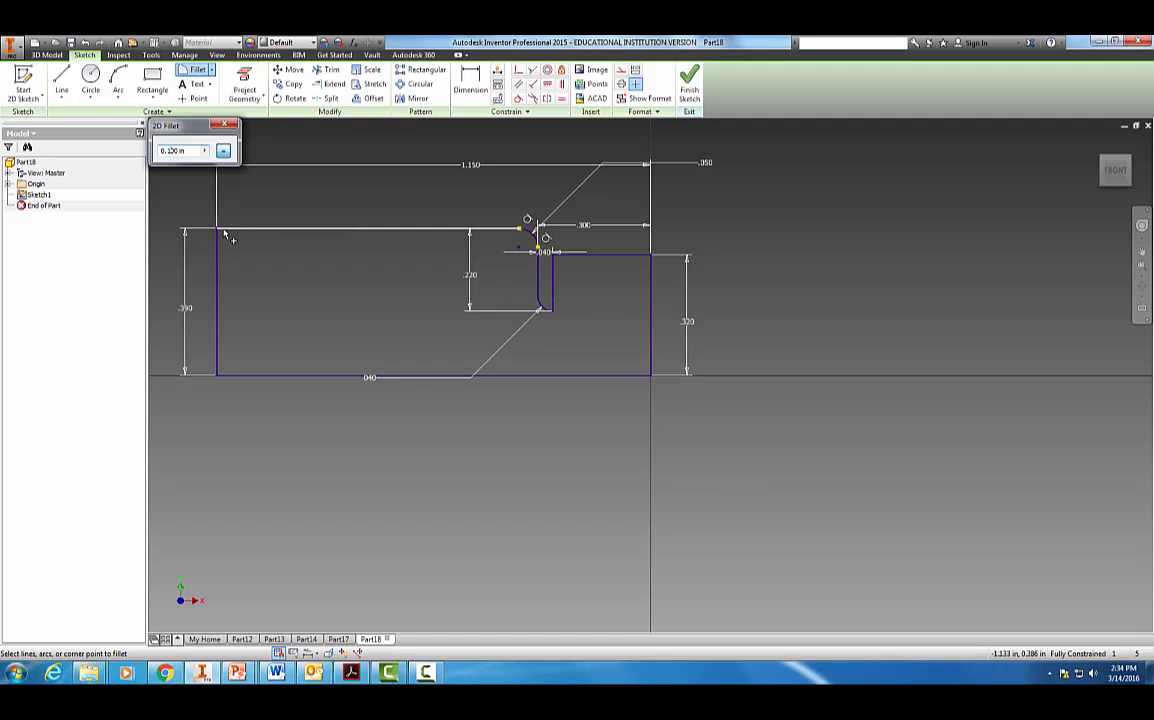
click(219, 232)
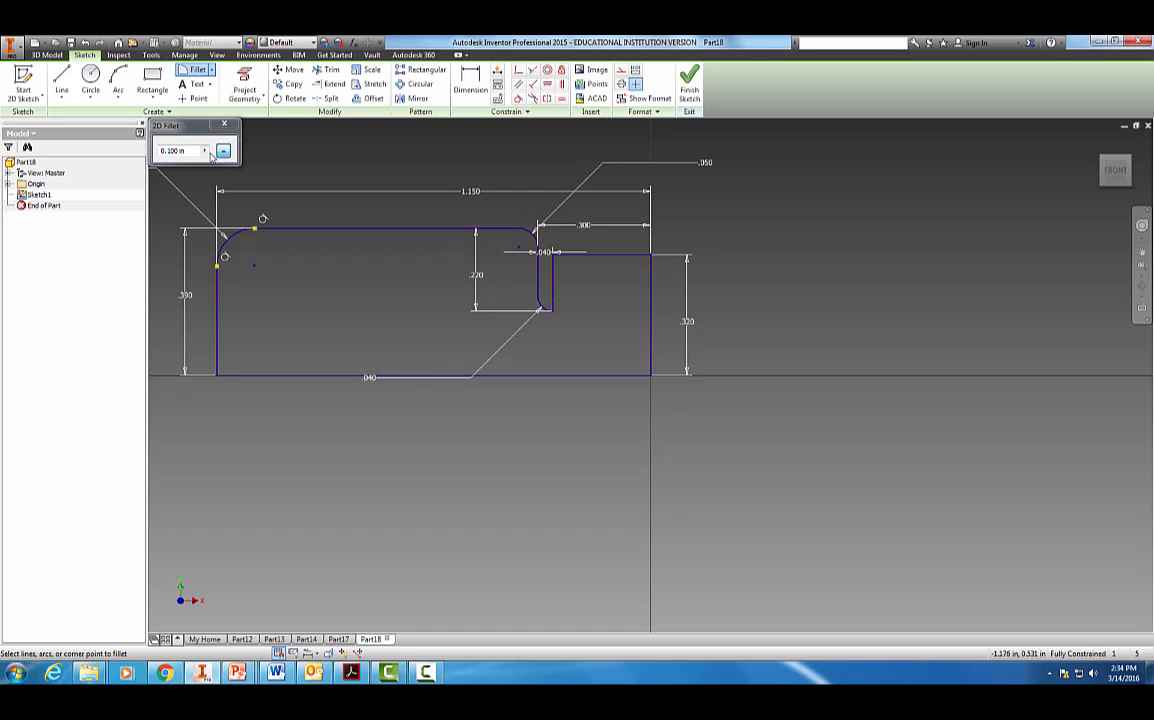
click(224, 127)
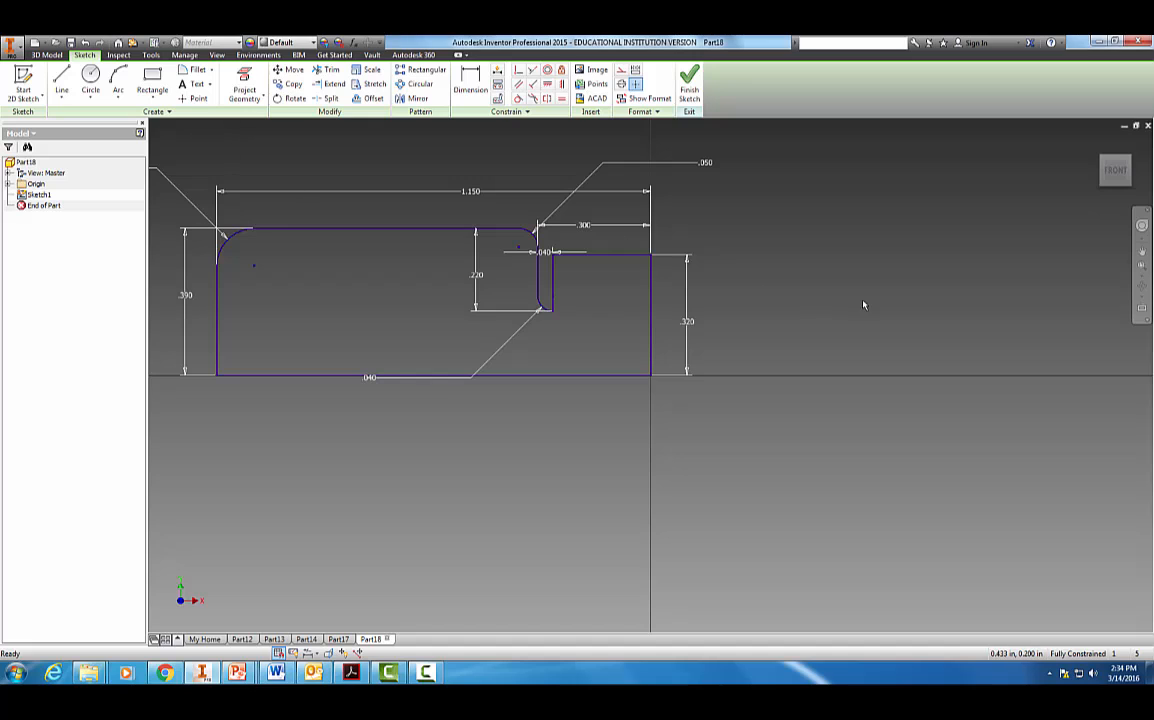
Mirror the whole profile about its vertical edge at the origin, beside the short section.
mouse_move(813, 302)
middle_down()
mouse_move(922, 319)
mouse_move(907, 353)
mouse_move(842, 335)
middle_up()
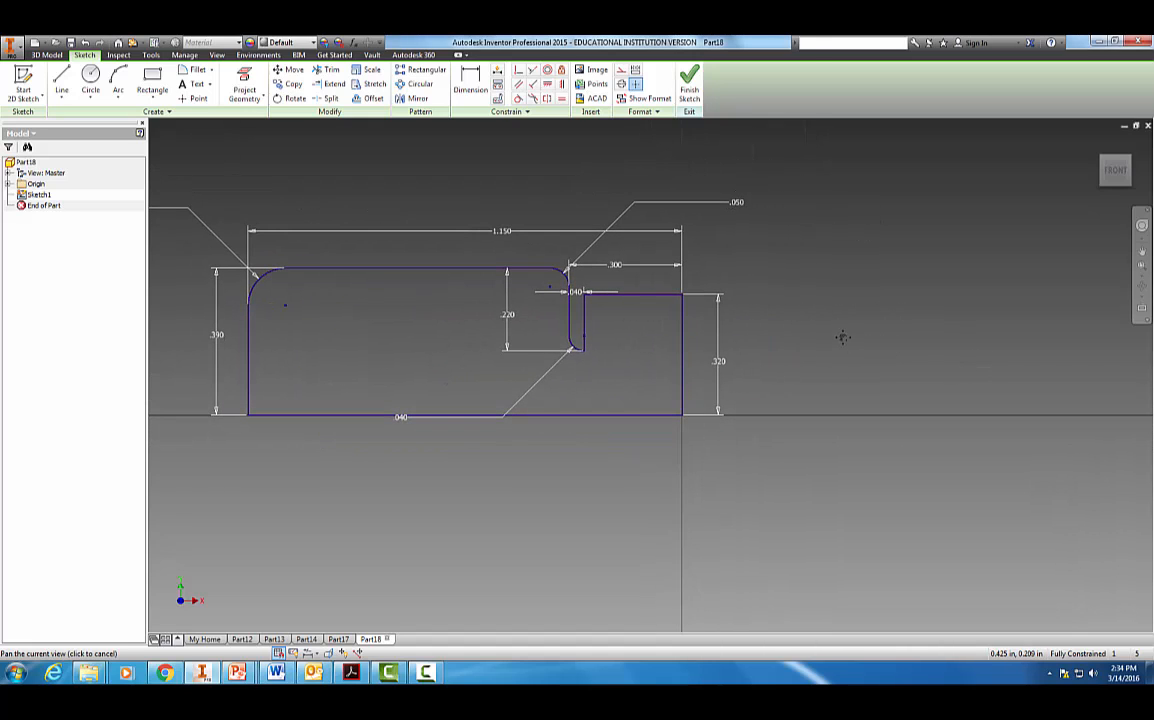
click(414, 100)
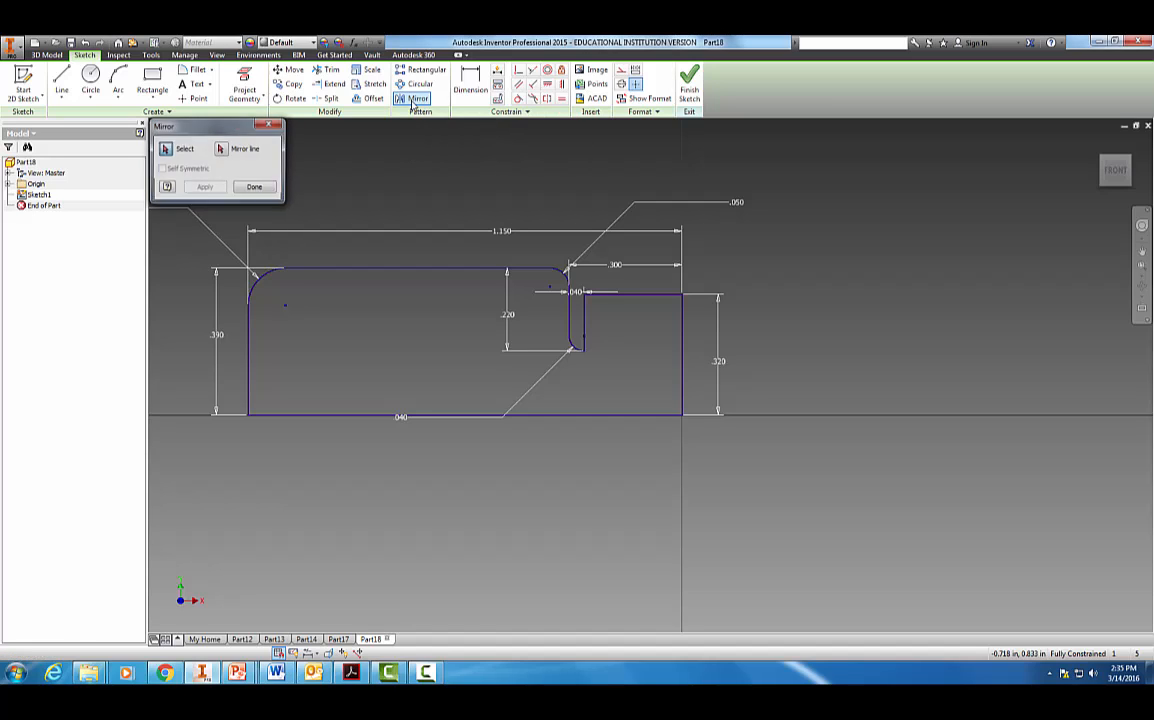
mouse_move(210, 236)
mouse_down()
mouse_move(431, 388)
mouse_move(753, 507)
mouse_move(791, 505)
mouse_up()
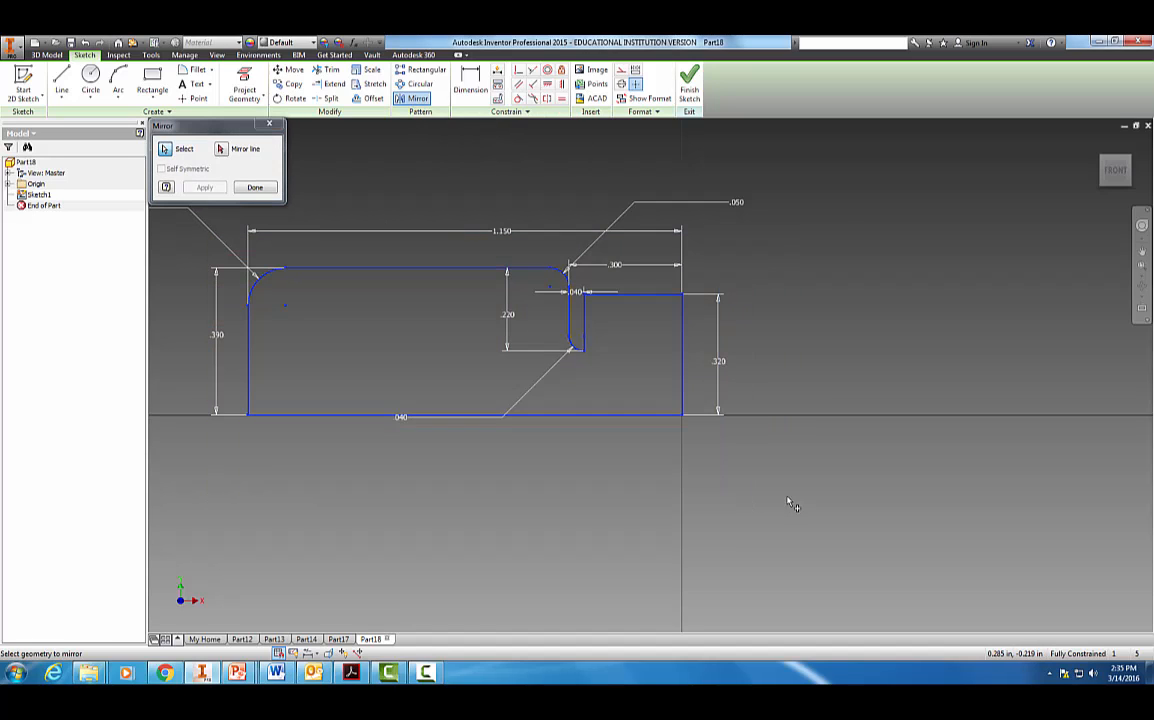
click(214, 147)
click(684, 345)
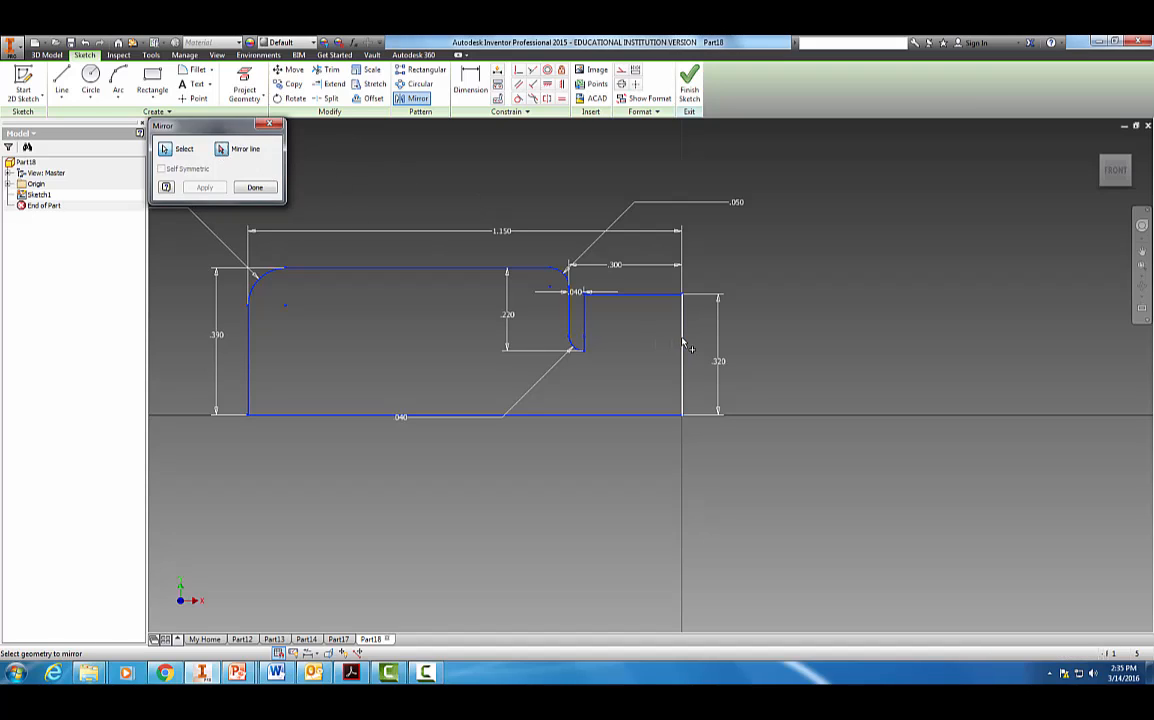
click(203, 188)
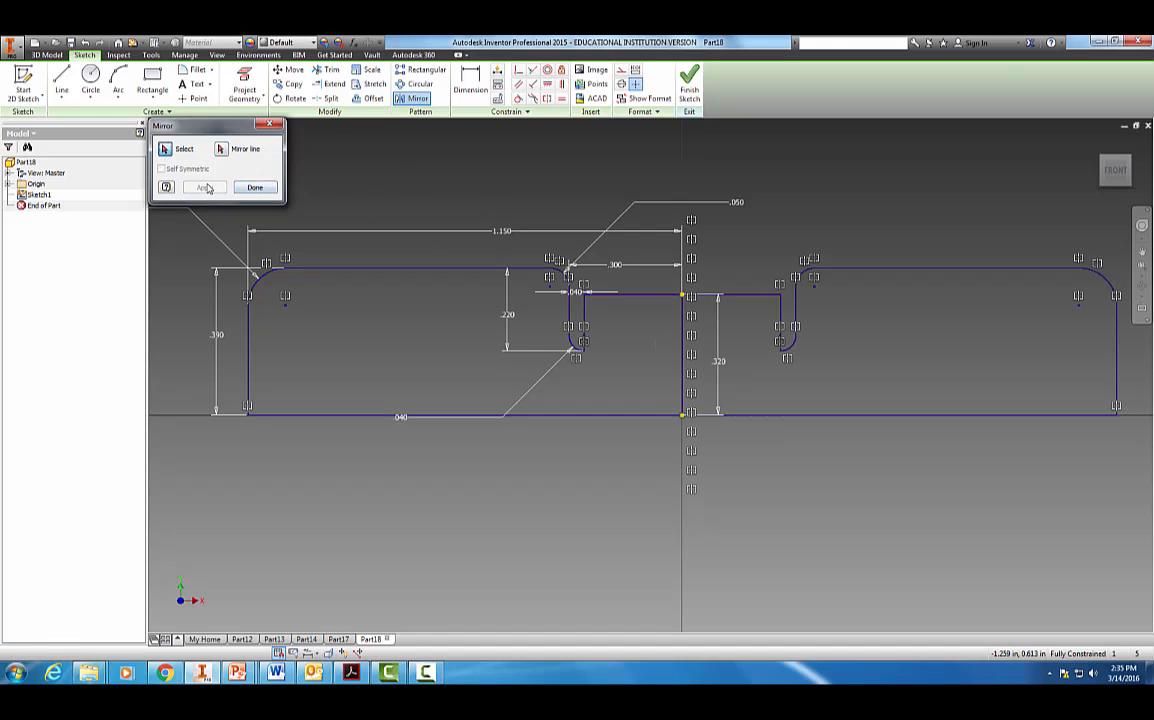
click(253, 188)
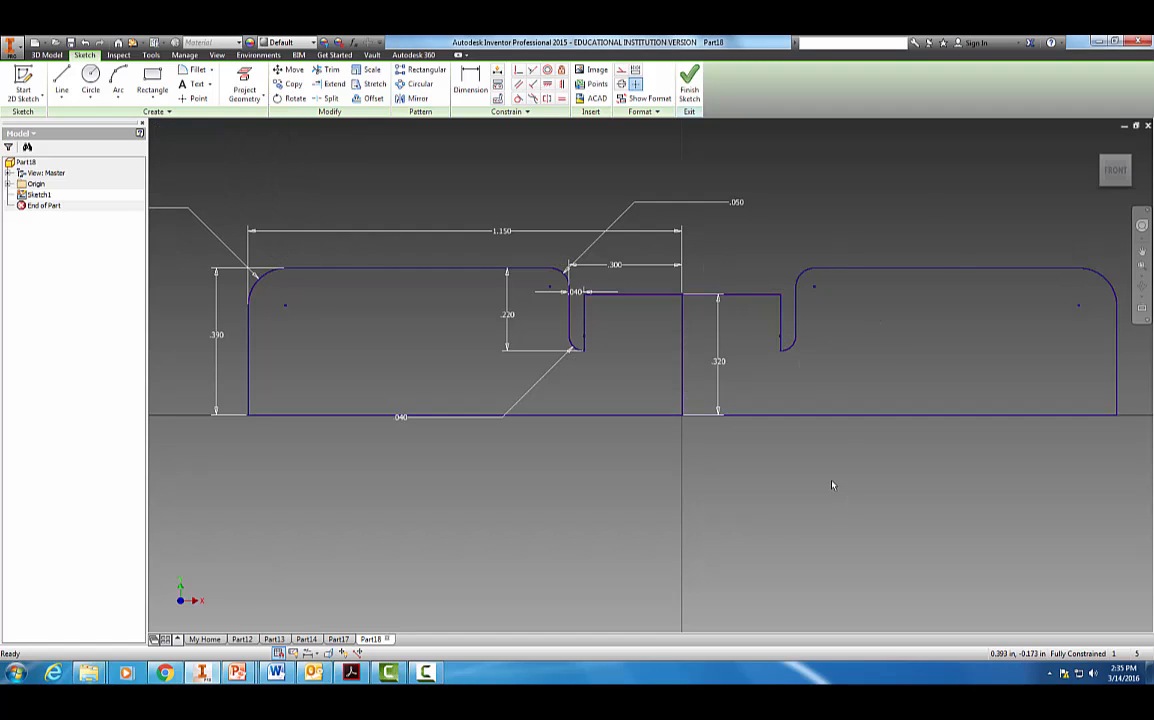
click(413, 100)
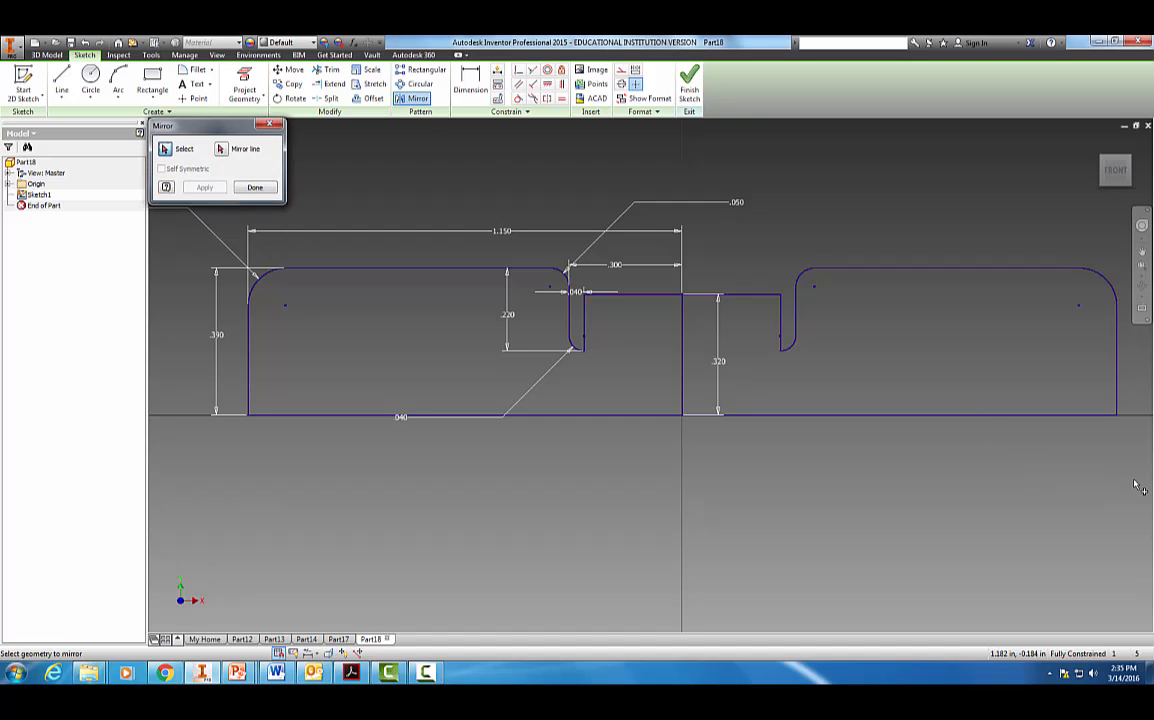
mouse_move(1137, 465)
mouse_down()
mouse_move(870, 305)
mouse_move(500, 222)
mouse_move(198, 237)
mouse_up()
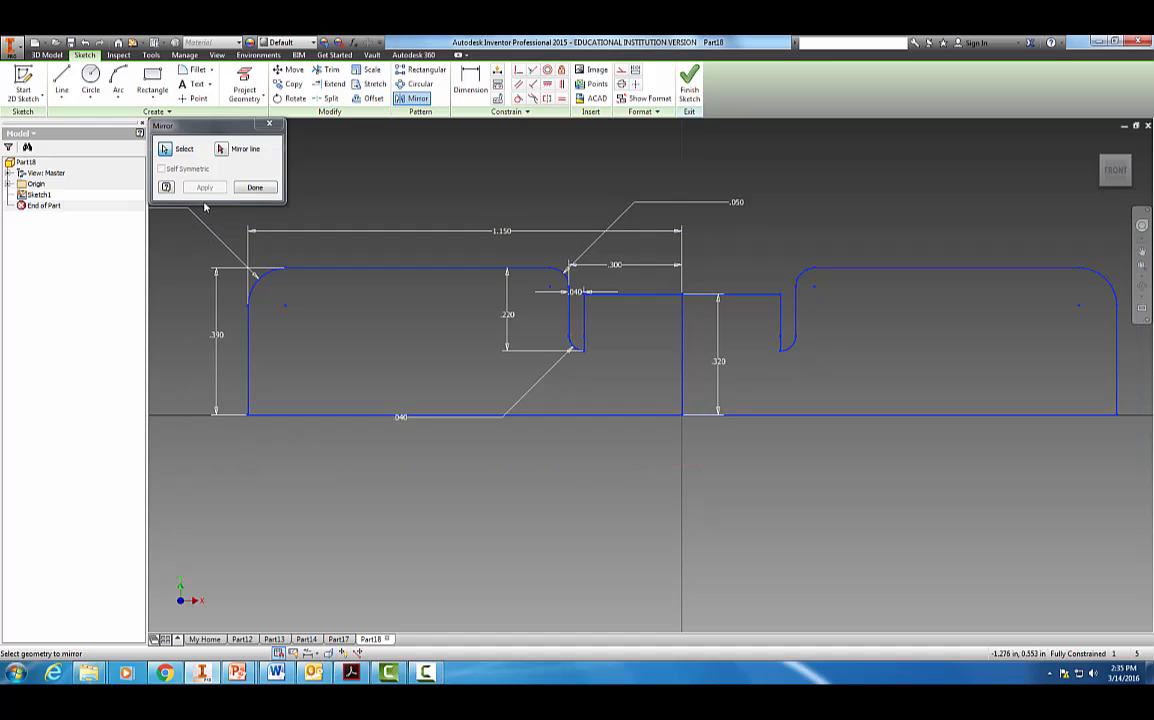
click(222, 148)
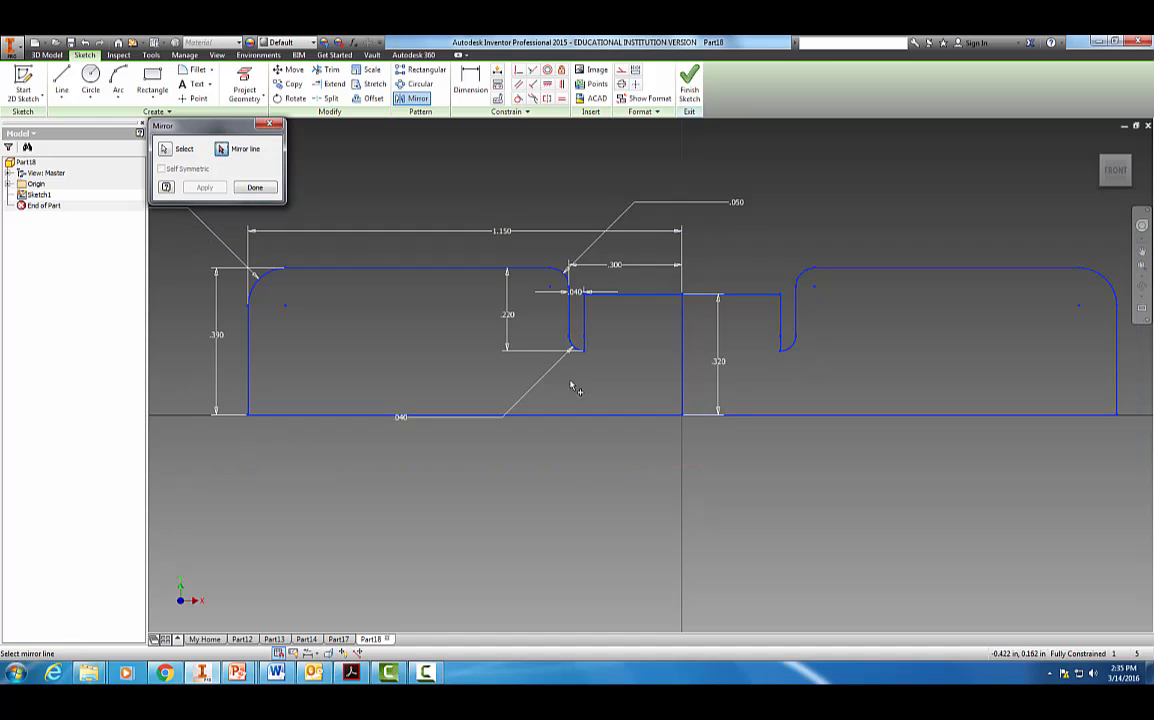
click(679, 421)
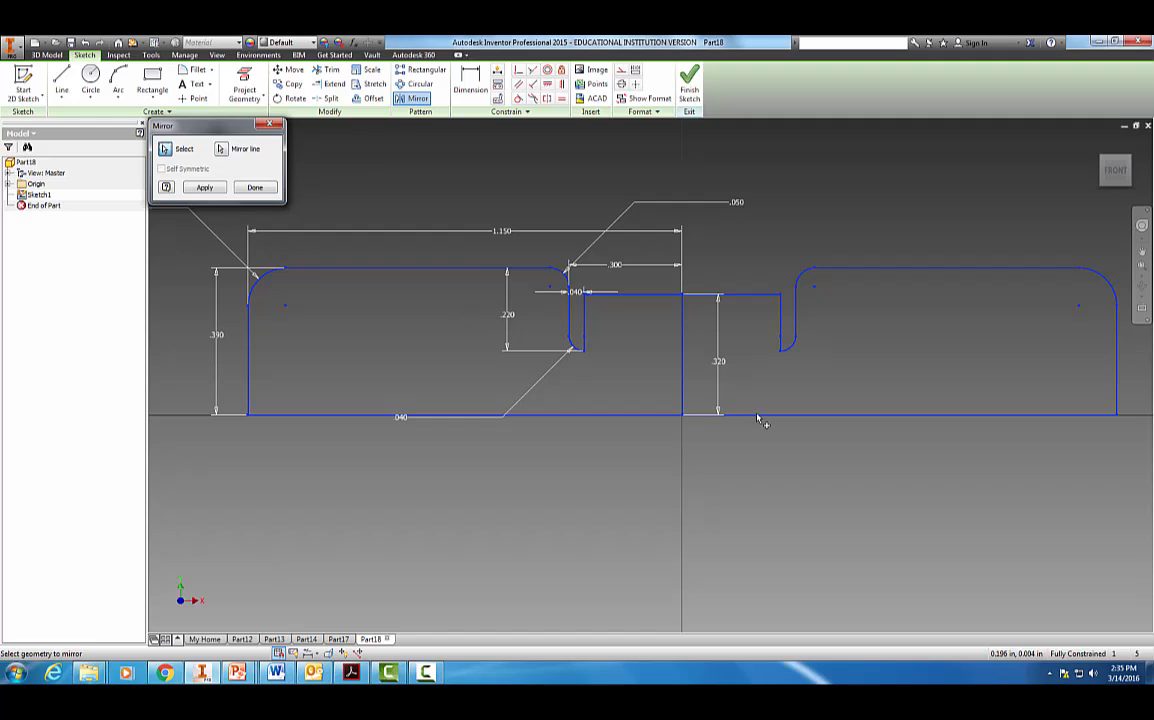
click(254, 188)
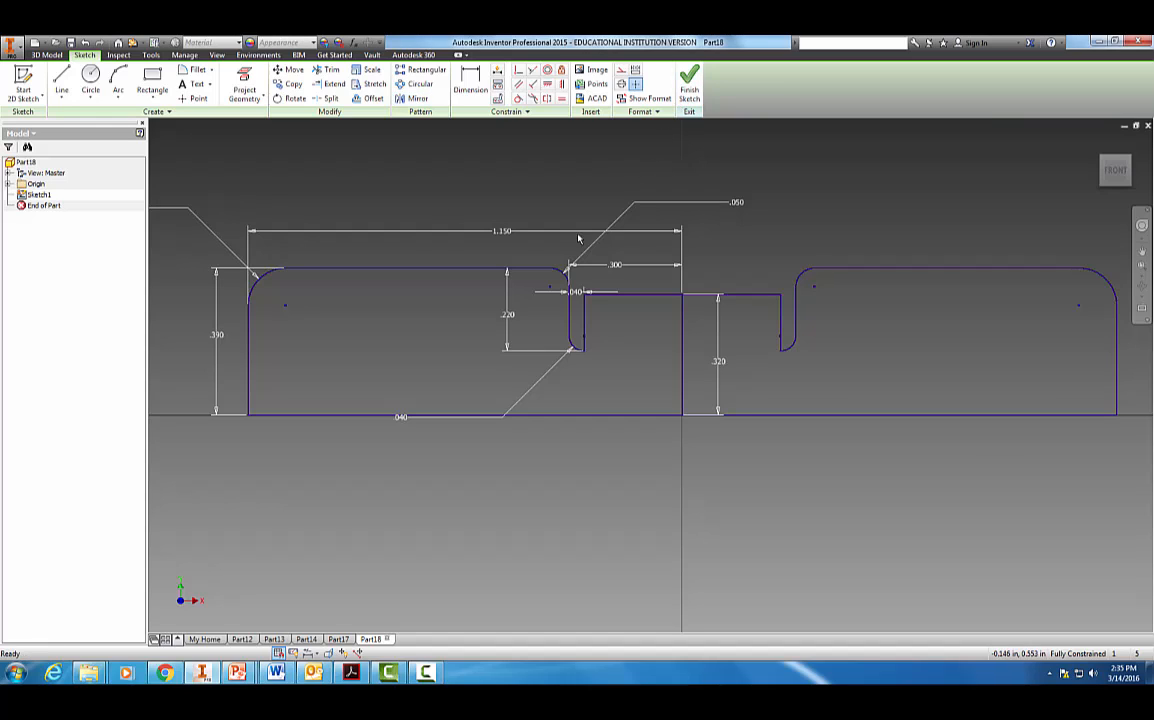
Mirror both halves of the profile downward about the horizontal base line.
click(413, 98)
mouse_move(197, 223)
mouse_down()
mouse_move(412, 330)
mouse_move(1010, 497)
mouse_move(1145, 512)
mouse_up()
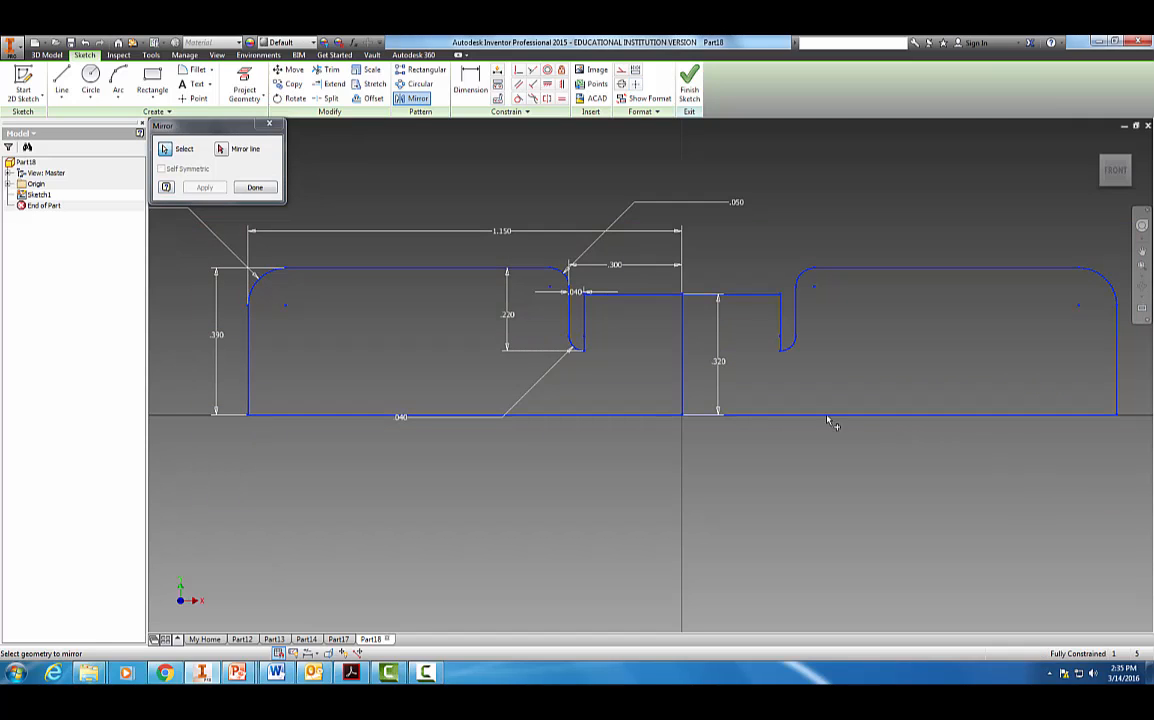
click(222, 150)
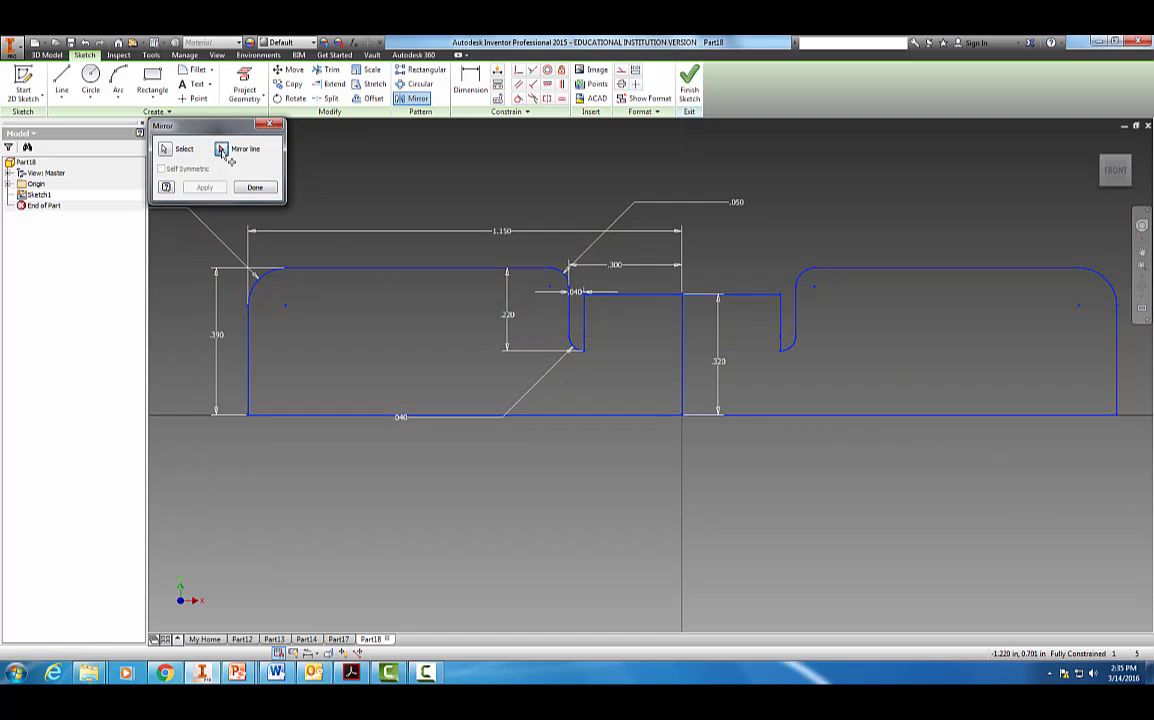
click(580, 416)
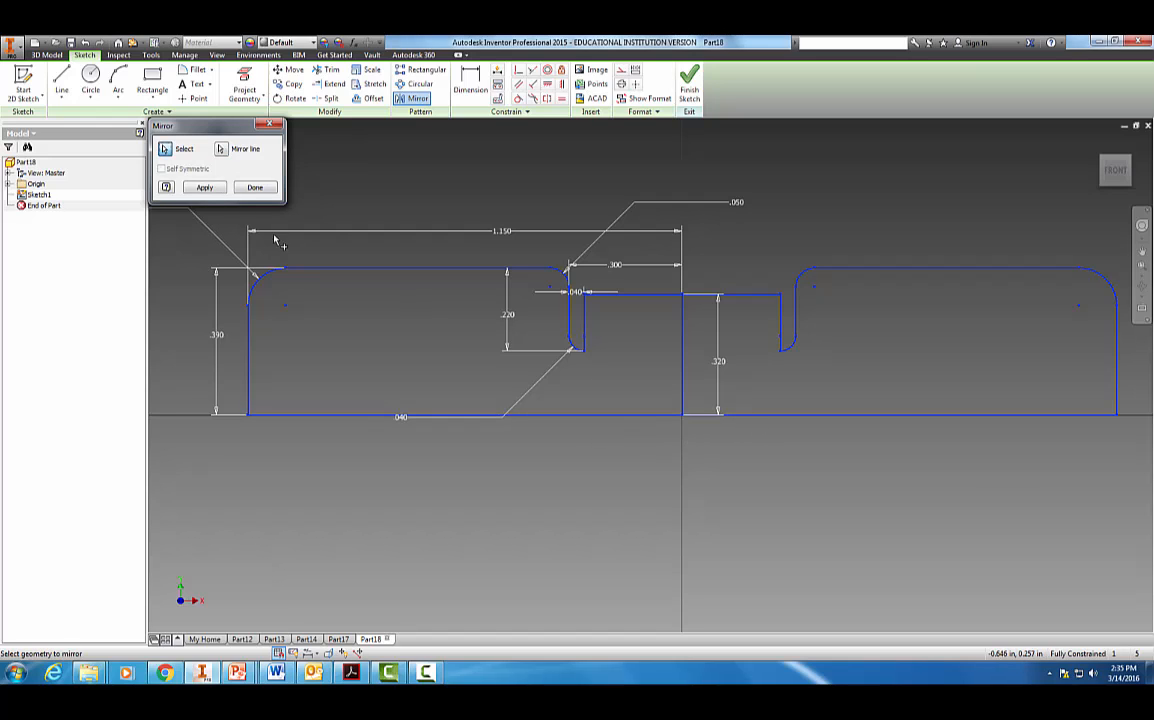
click(203, 188)
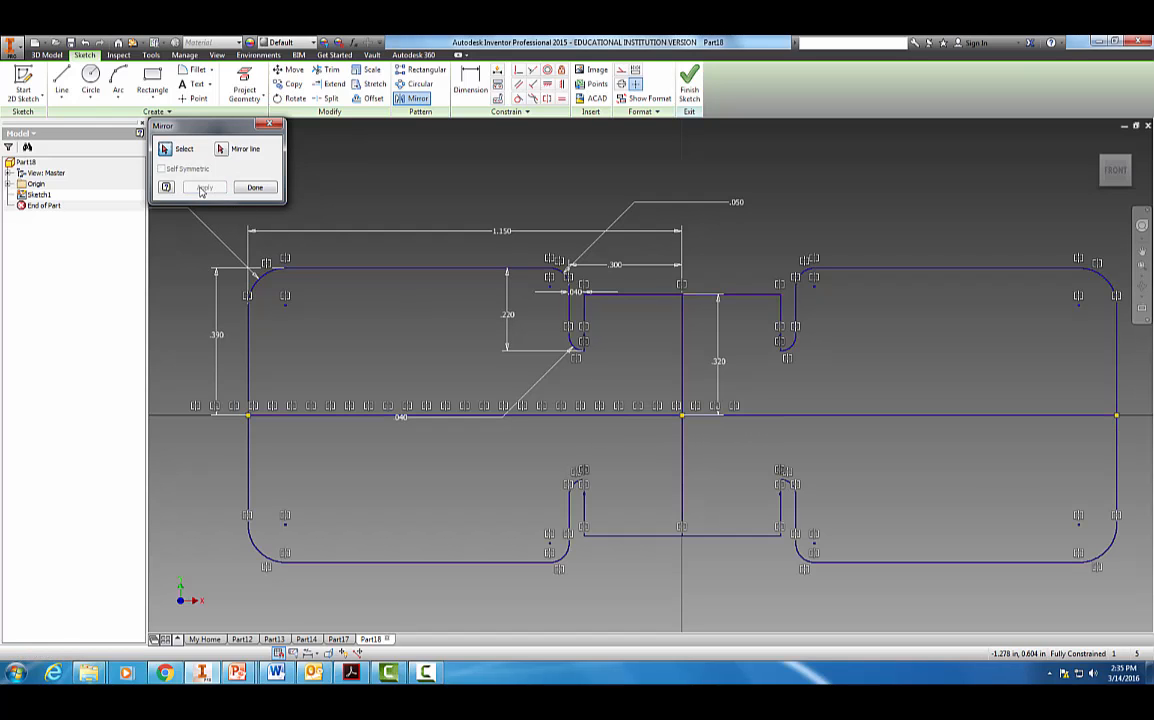
click(256, 189)
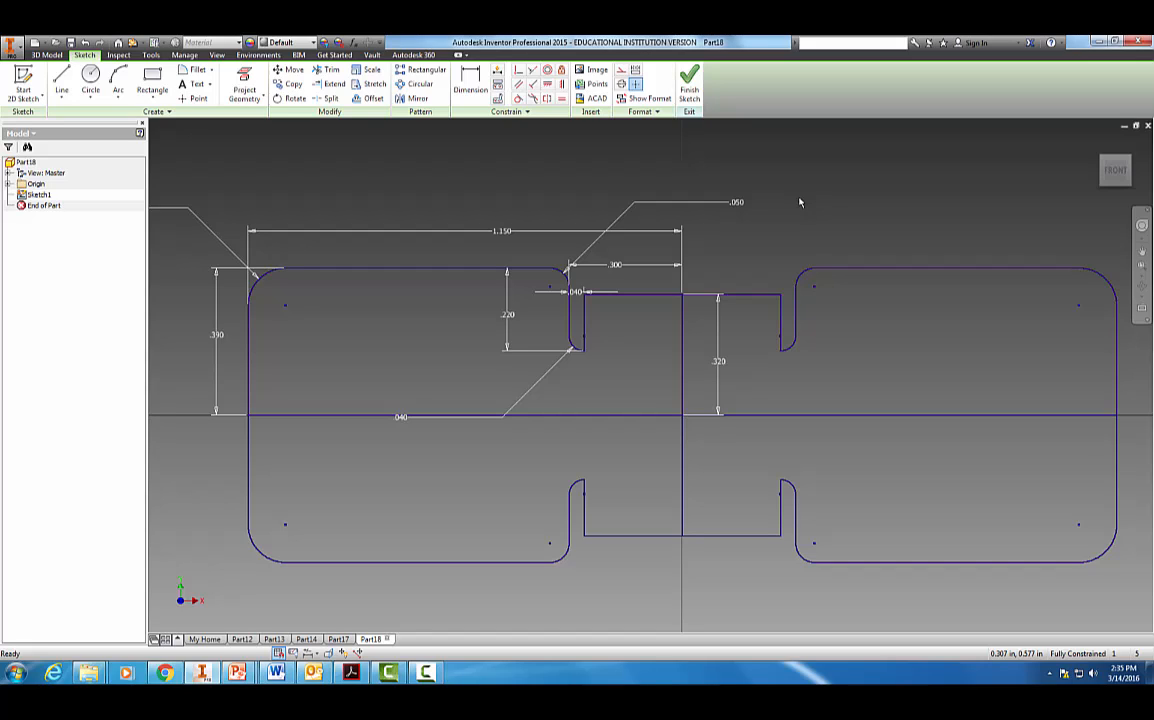
Finish the sketch and try to extrude its profile regions, cancelling the extrusion.
click(690, 97)
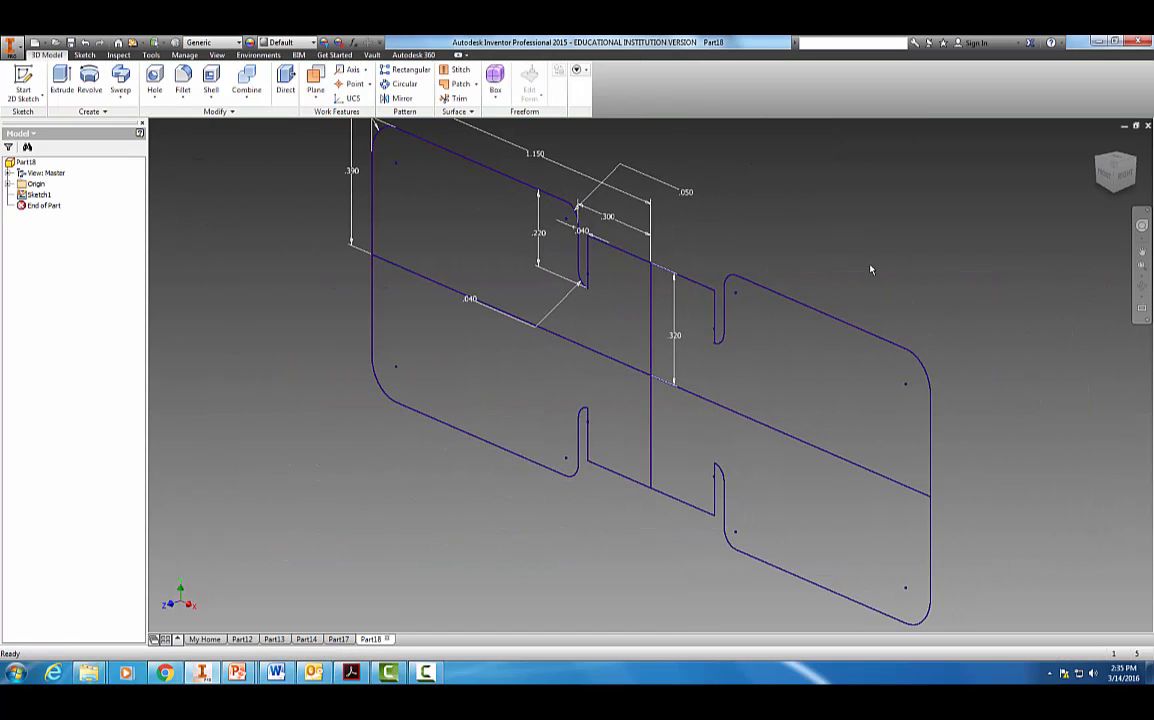
scroll(871, 272, up, 3)
middle_drag(862, 258, 765, 319)
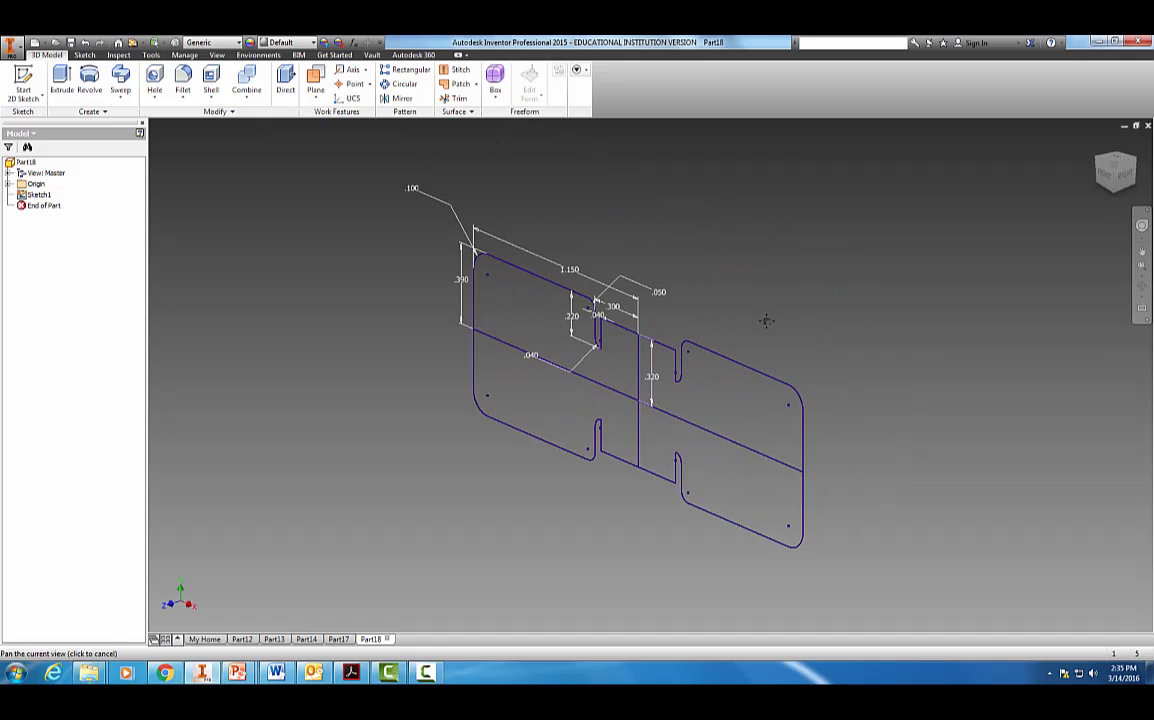
click(64, 84)
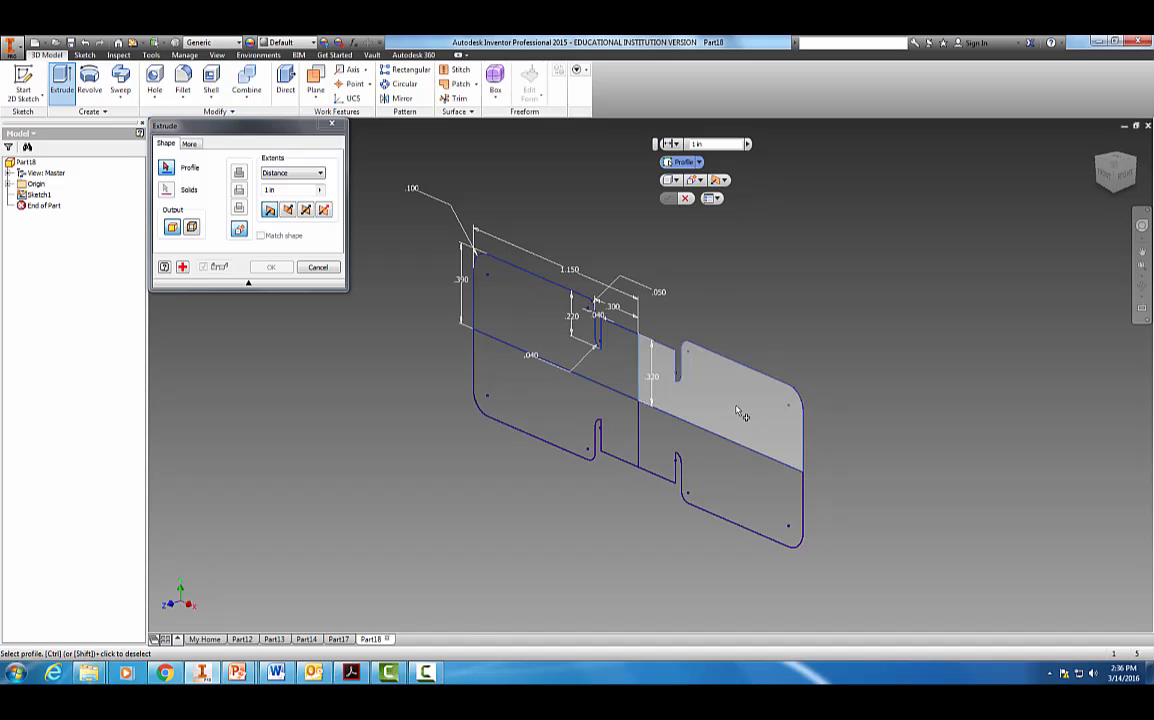
click(317, 268)
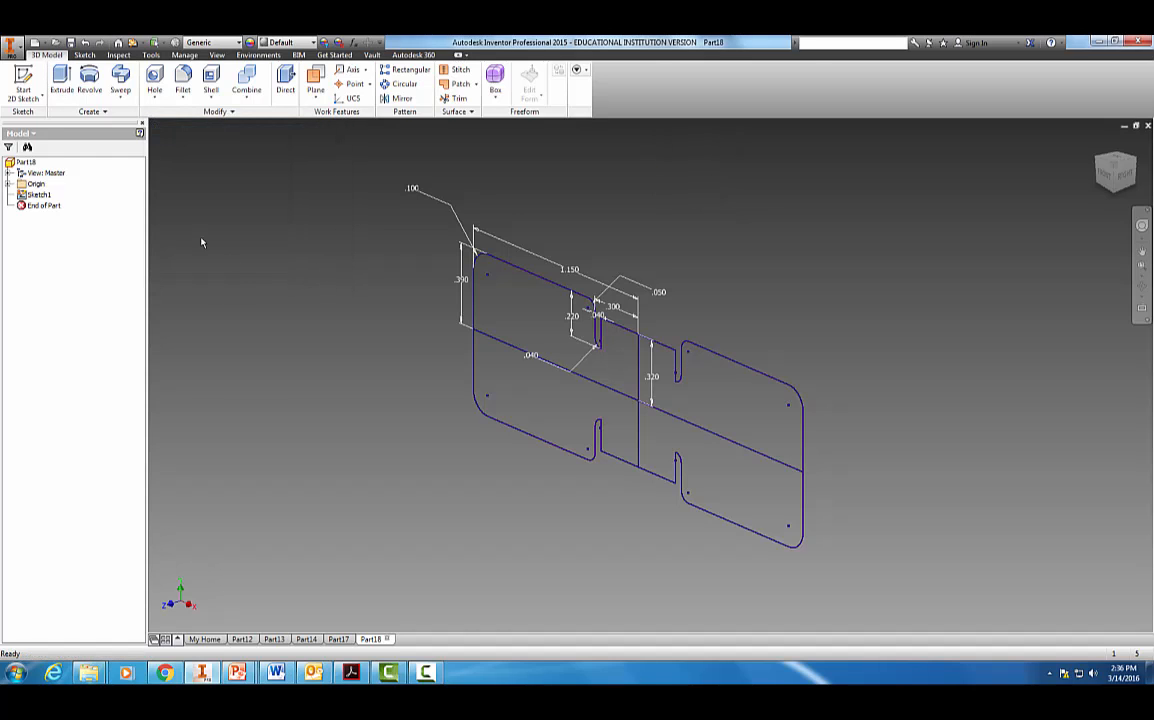
Reopen the profile sketch for editing.
click(38, 194)
right_click(38, 194)
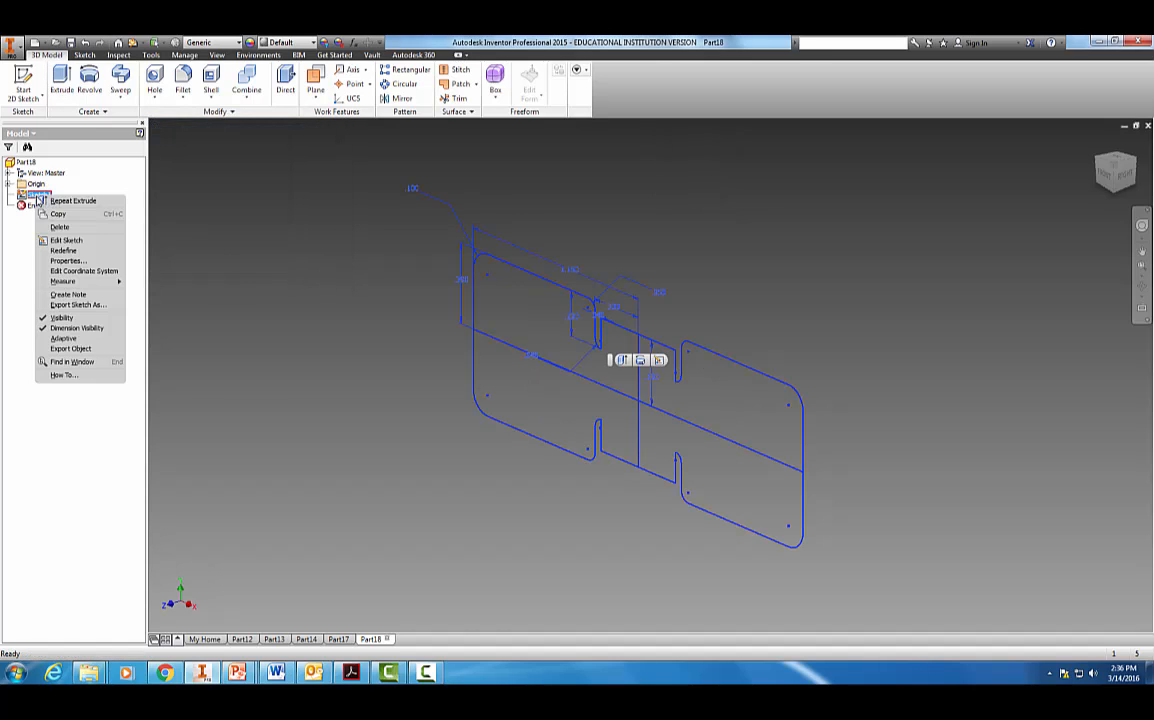
click(57, 240)
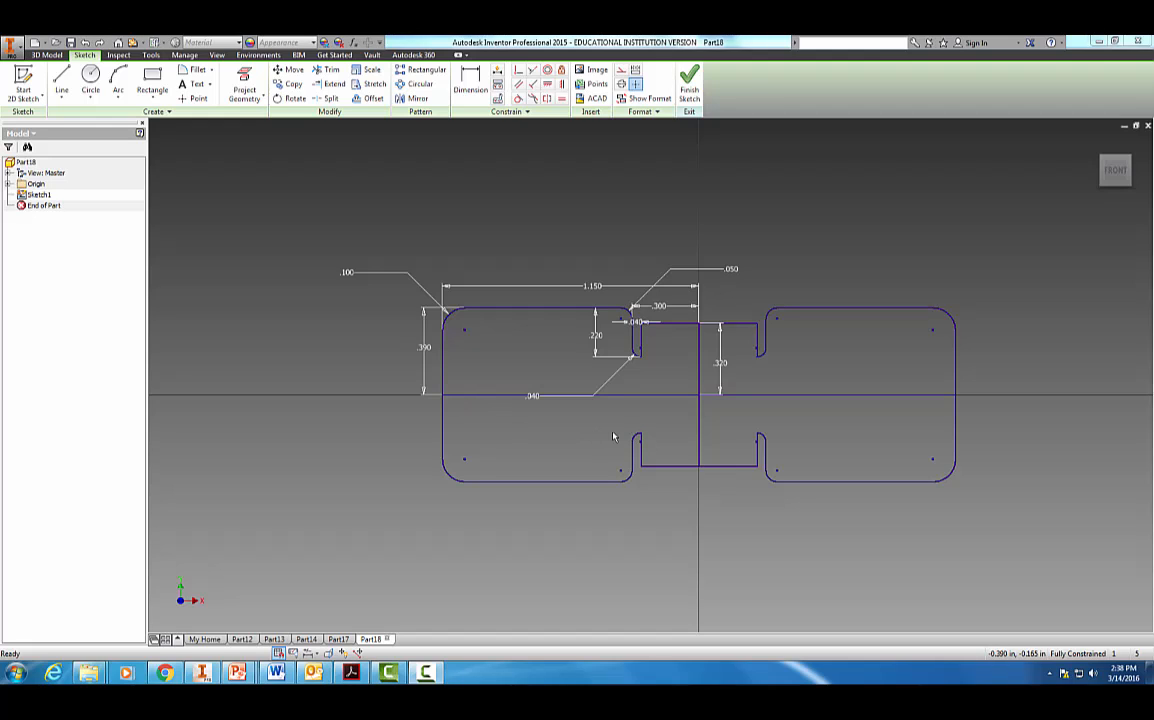
Diagnose the sketch with Sketch Doctor, running only the open loops test.
right_click(398, 430)
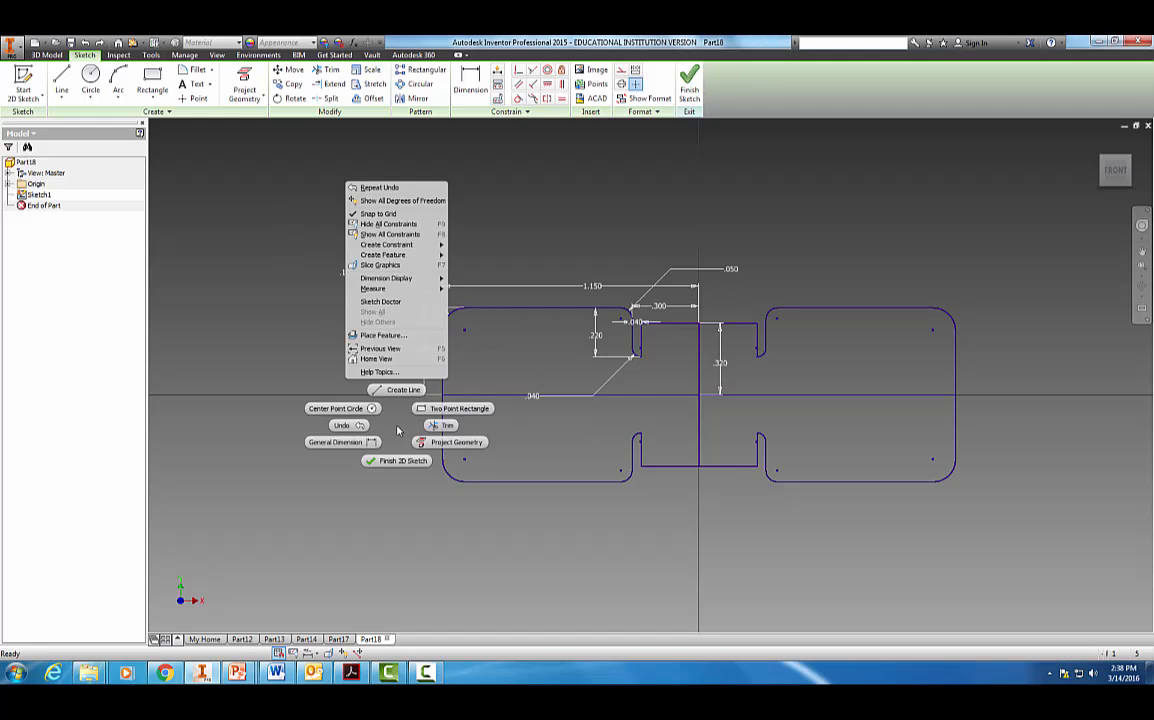
click(378, 302)
click(335, 233)
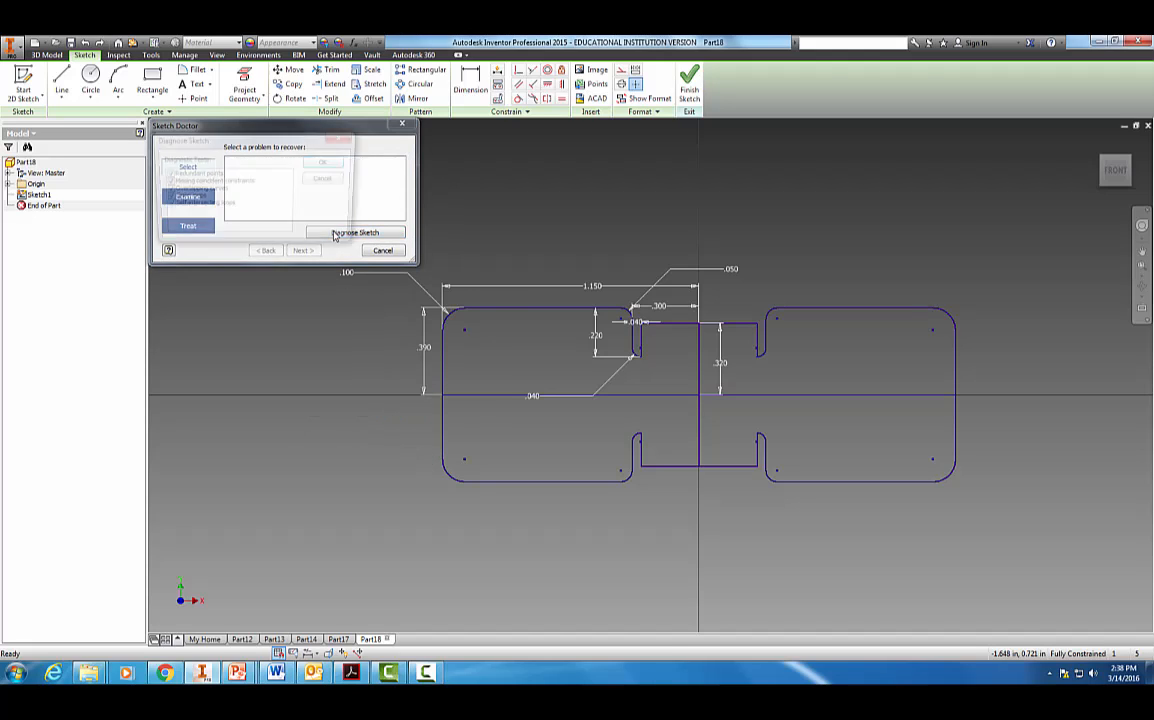
click(167, 206)
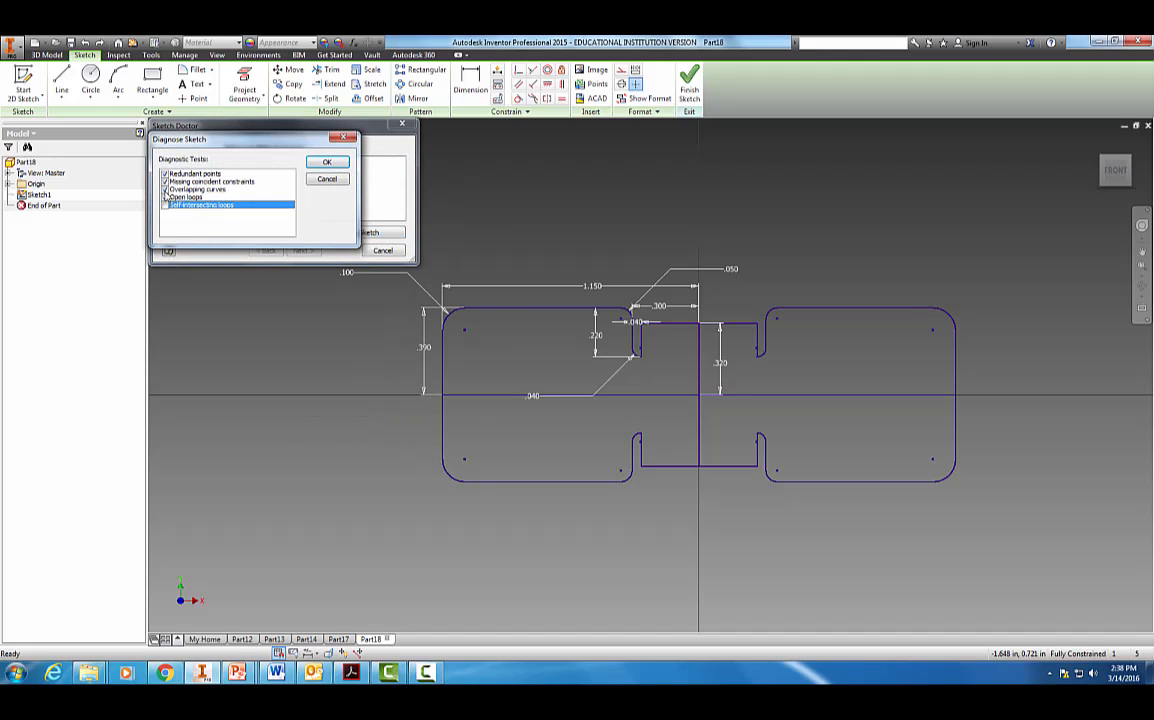
click(167, 182)
click(166, 174)
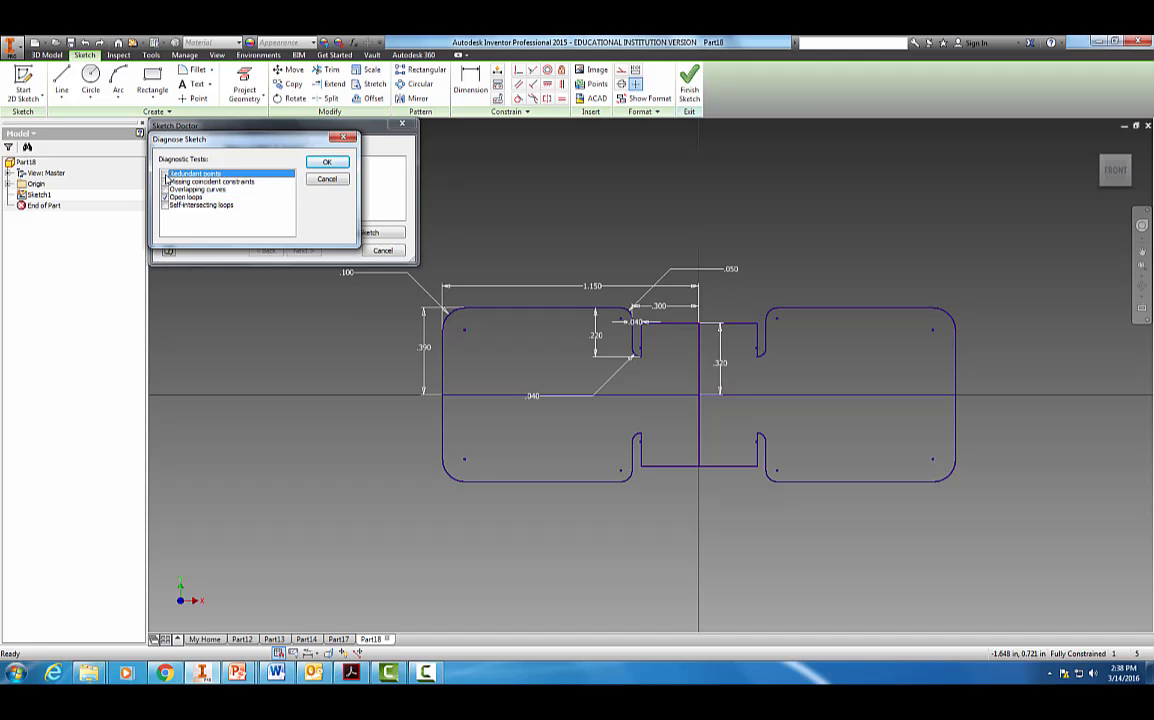
click(326, 163)
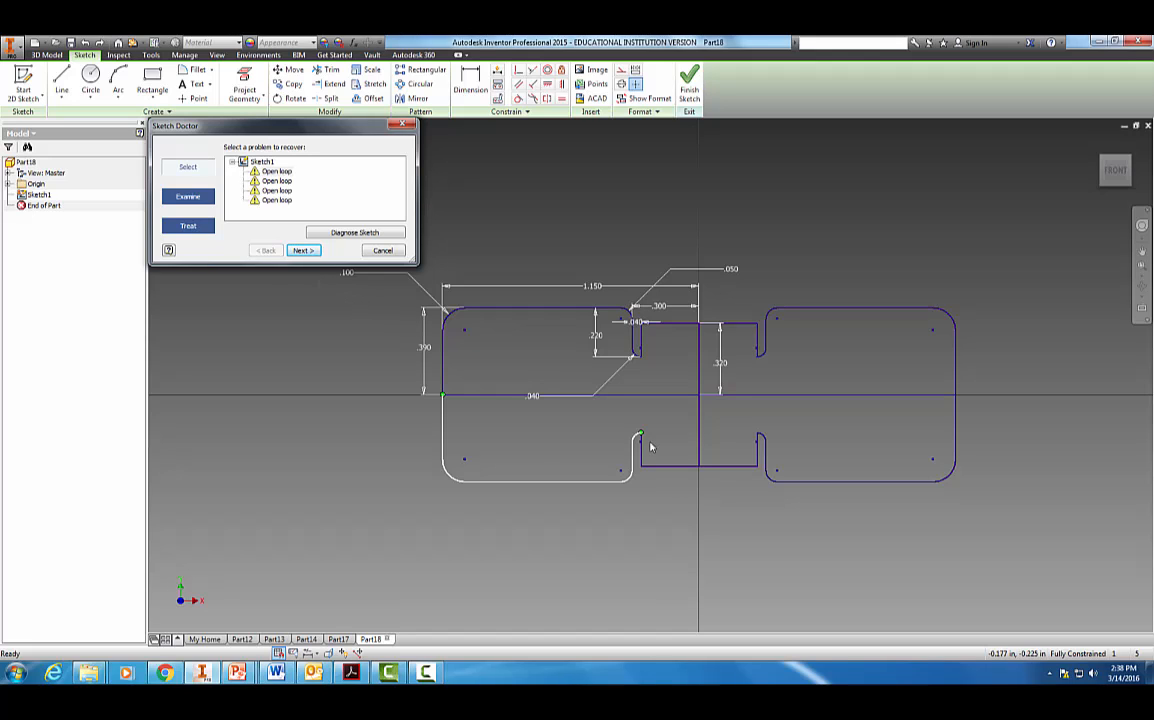
Examine the first open loop in Sketch Doctor and return to the sketch with the Edit Sketch treatment.
click(303, 250)
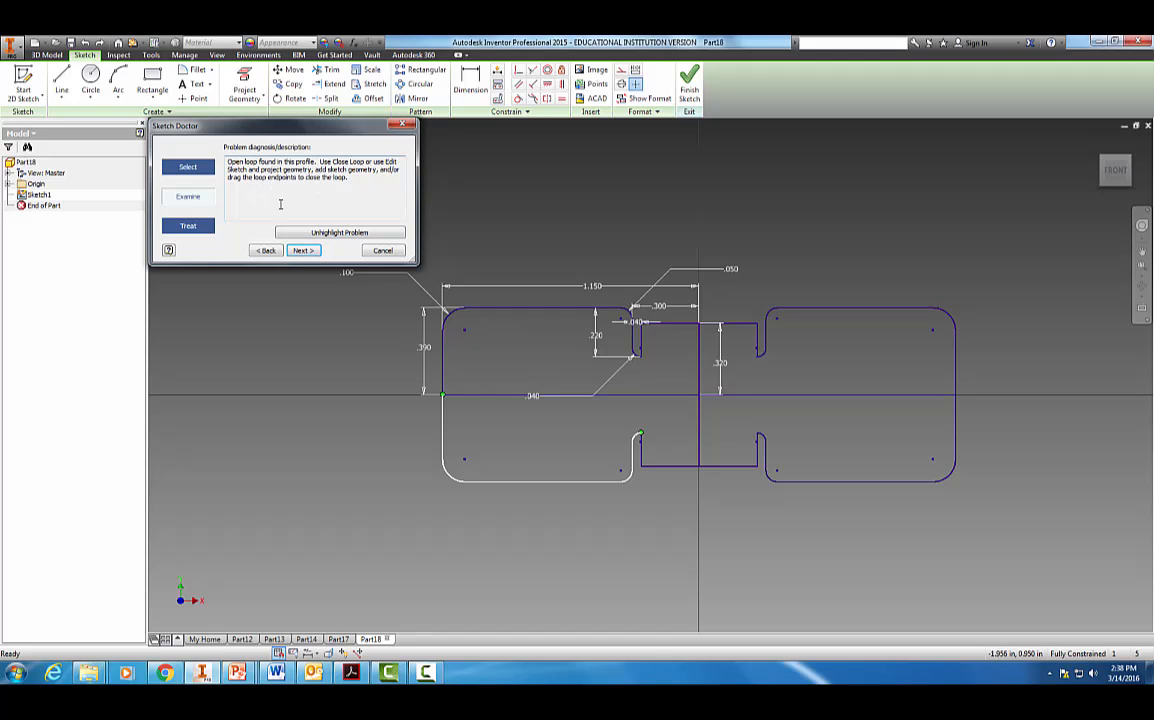
click(303, 251)
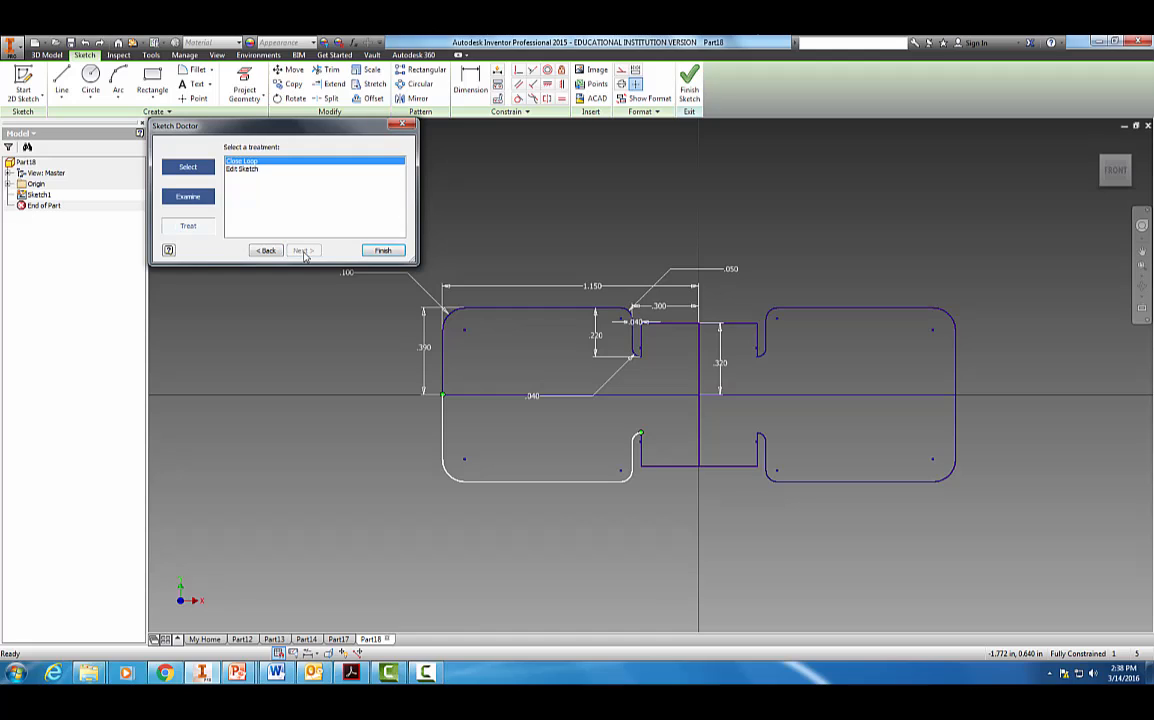
click(248, 170)
click(383, 250)
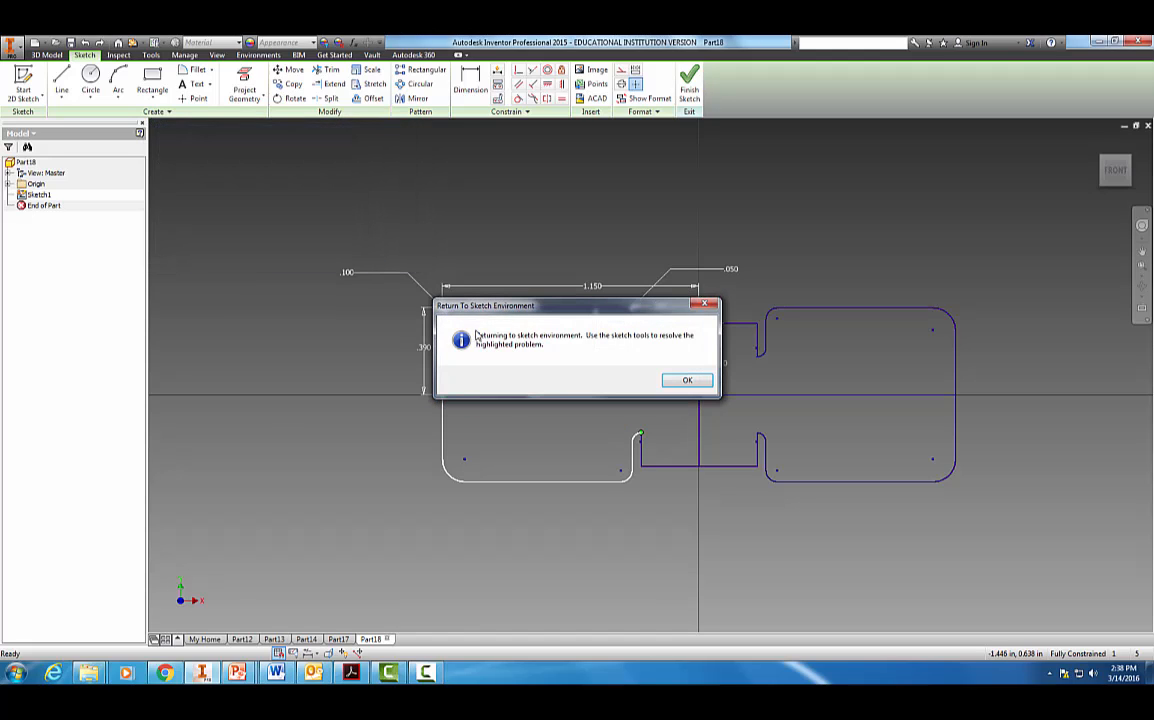
click(687, 382)
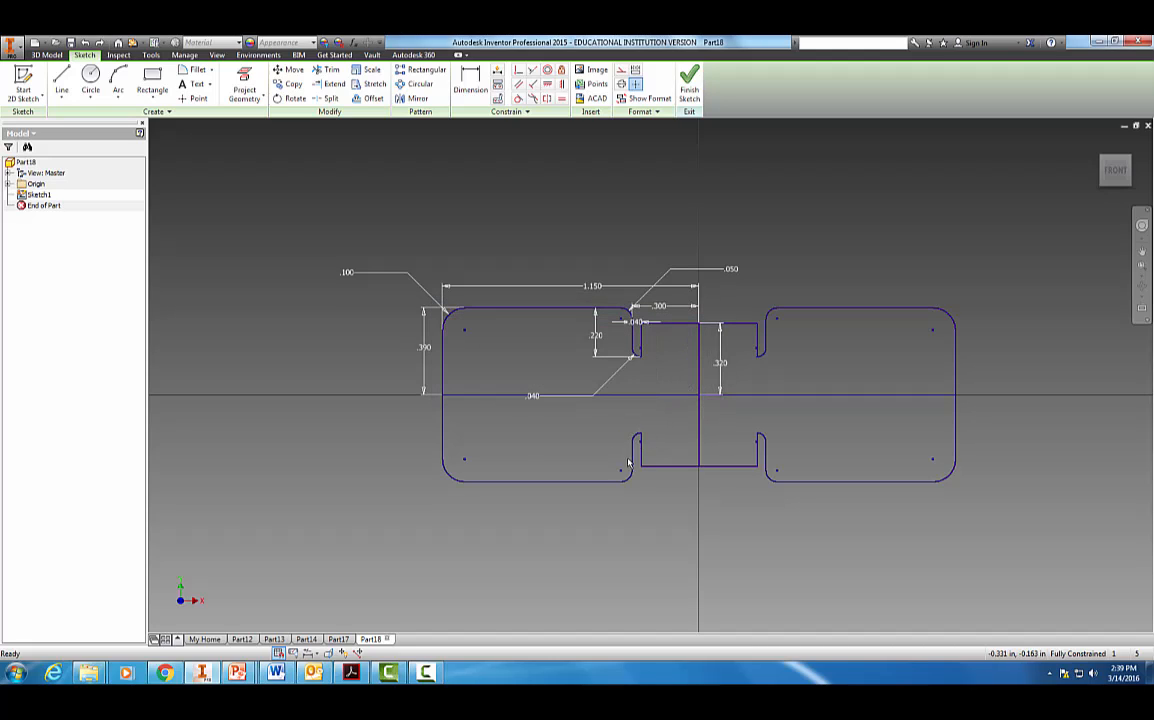
Trim away the rounded end and the outer side line of the lower-left slot, including its short remnant.
scroll(644, 489, down, 3)
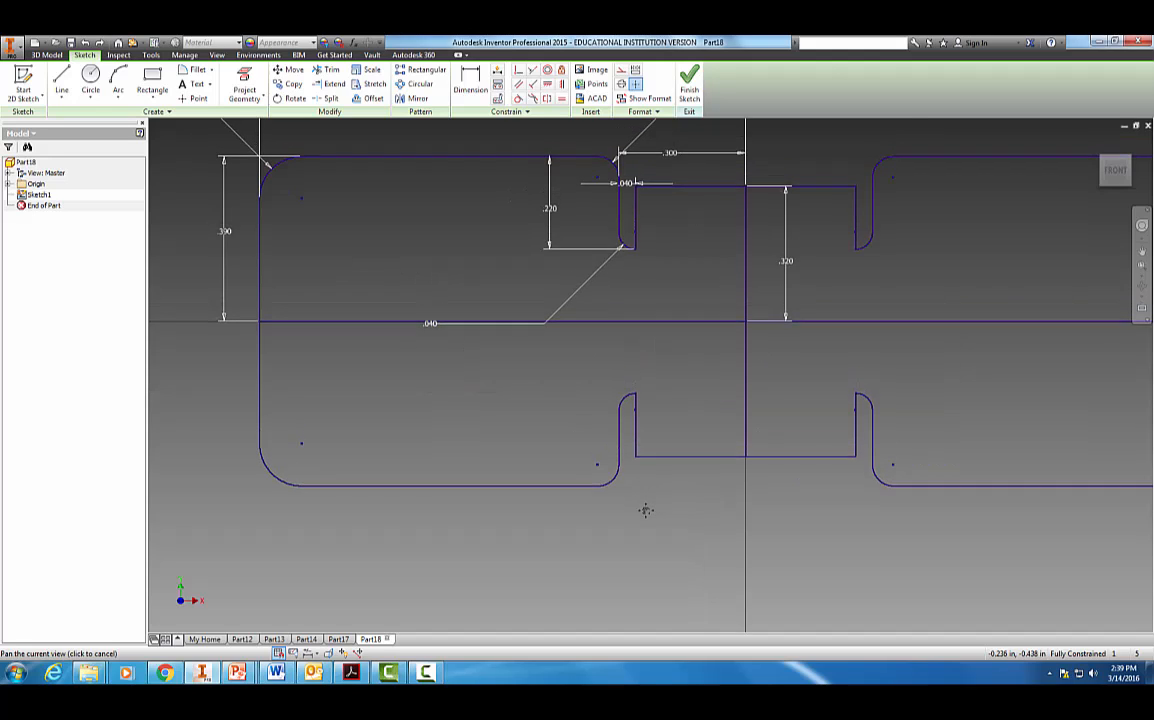
scroll(648, 510, down, 3)
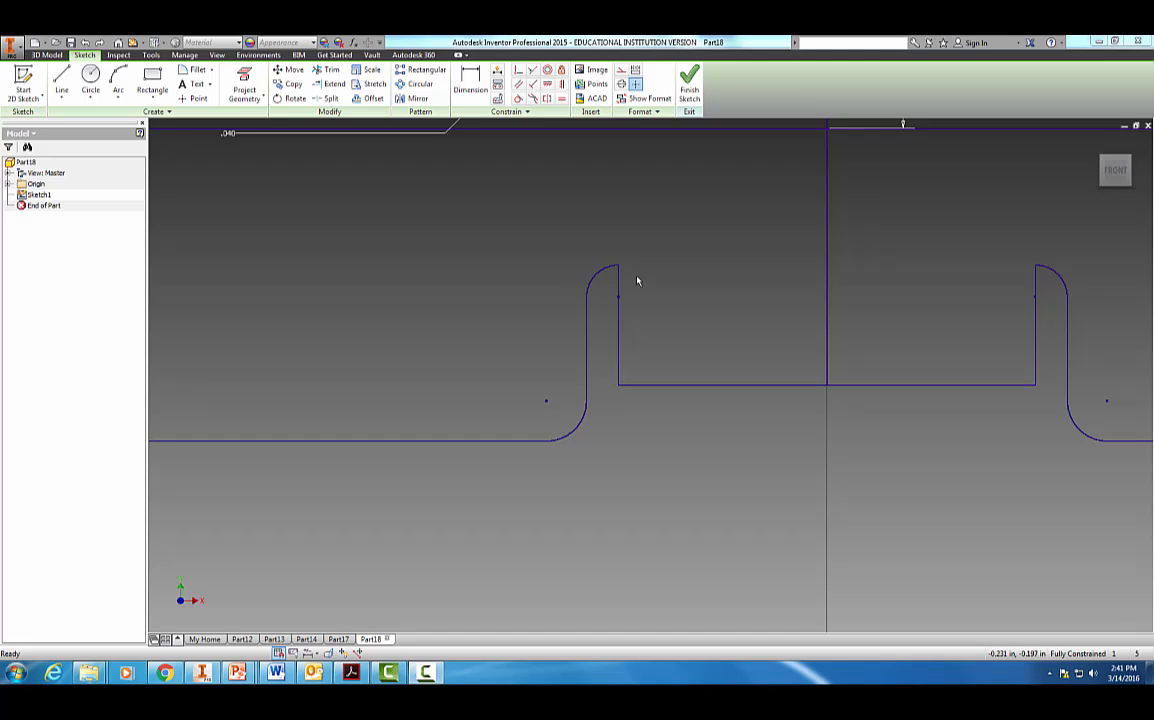
click(327, 69)
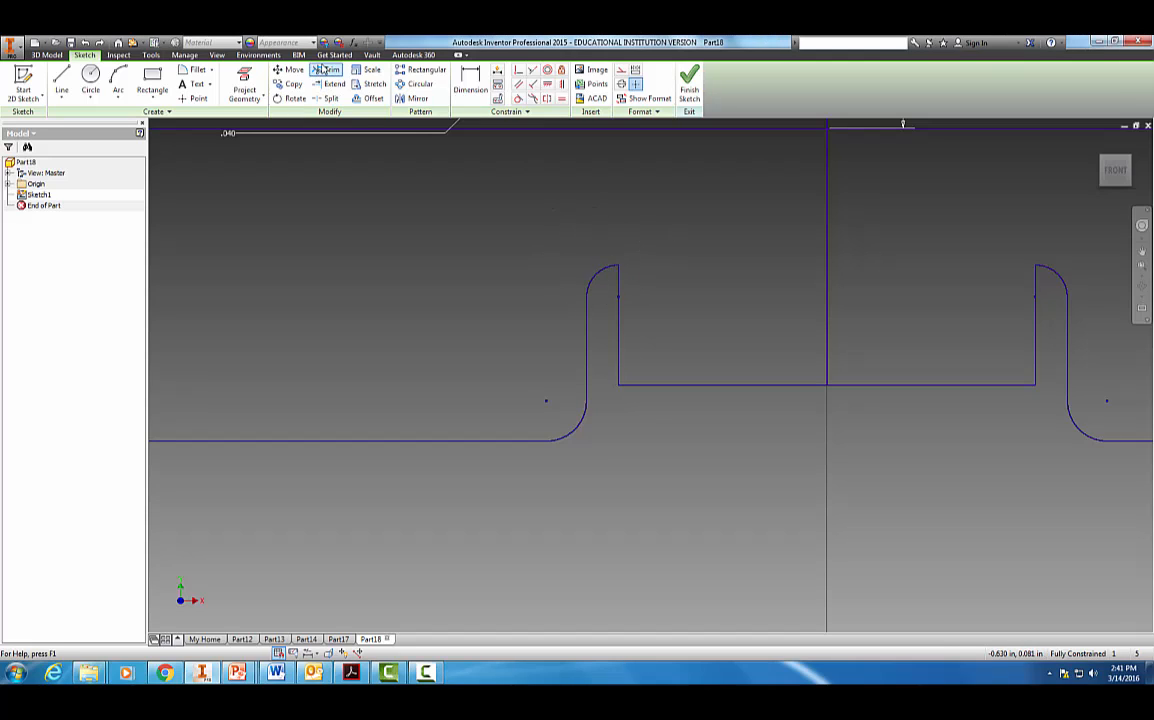
click(606, 276)
click(587, 310)
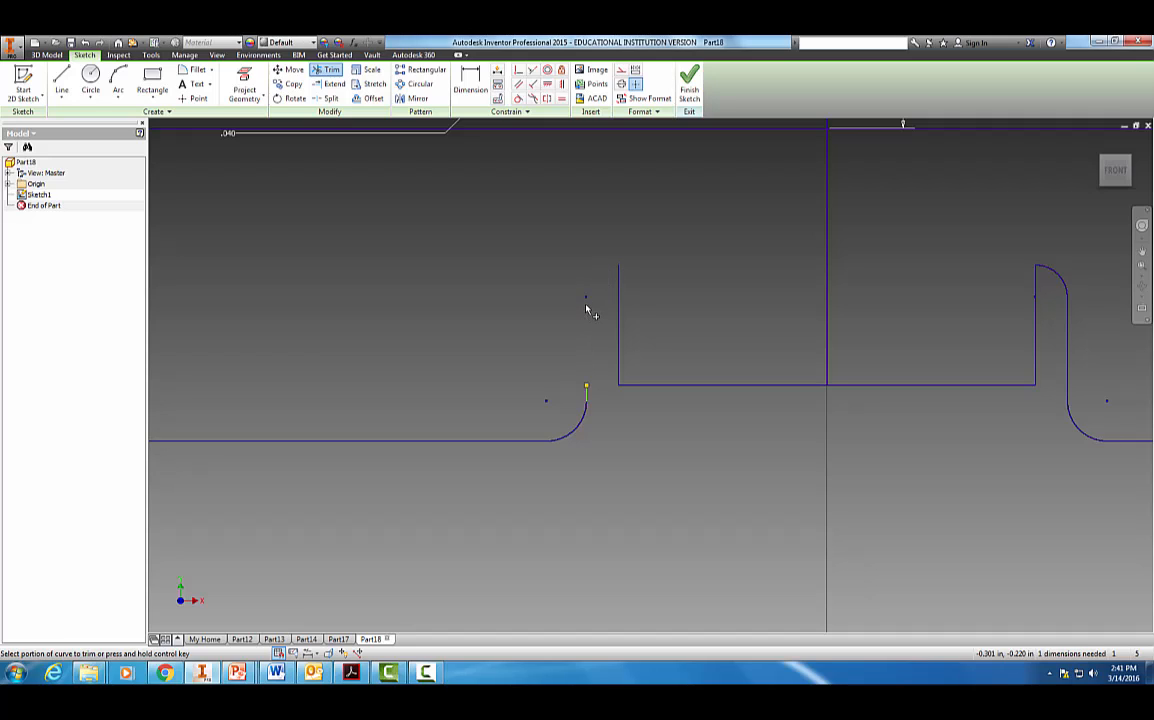
click(588, 391)
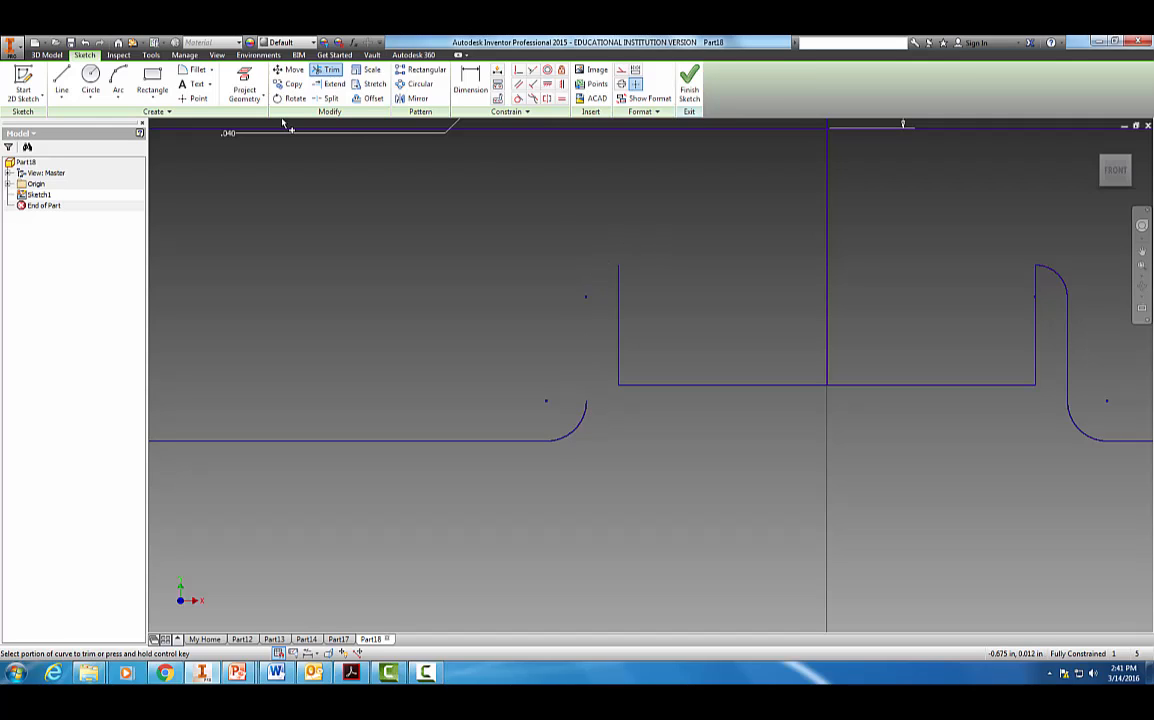
Redraw the lower-left slot with a vertical line about 0.170 in from the corner fillet and a 0.040 in horizontal line to the inner edge.
click(61, 82)
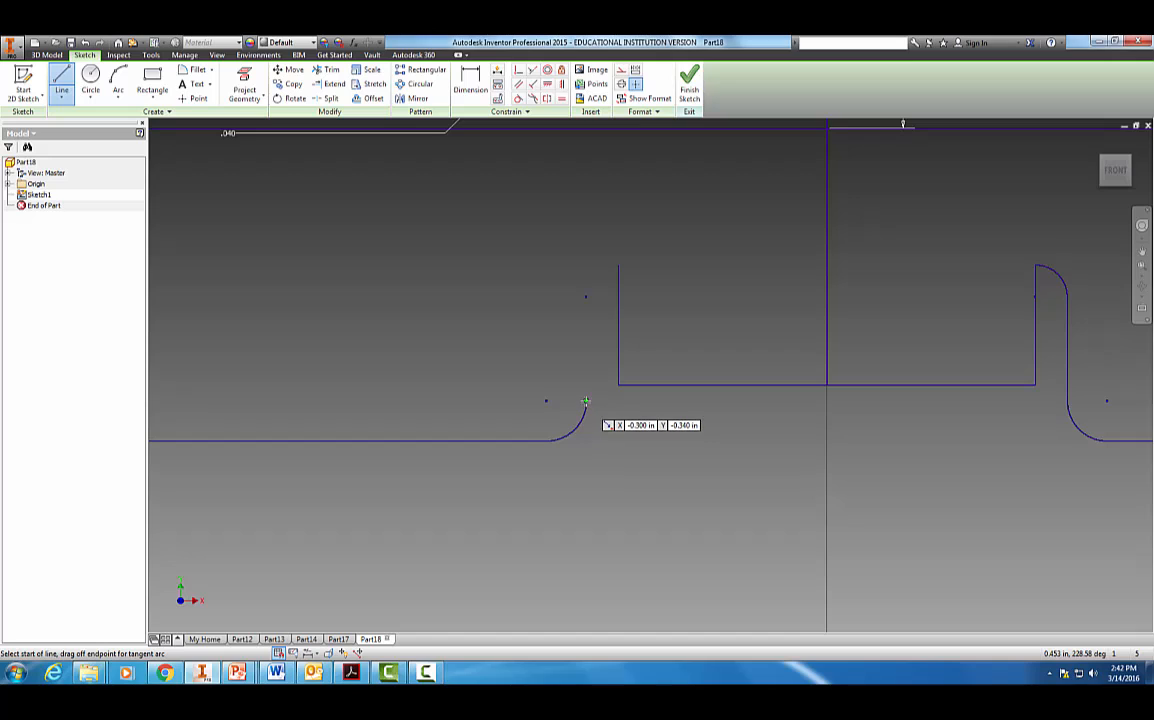
click(587, 401)
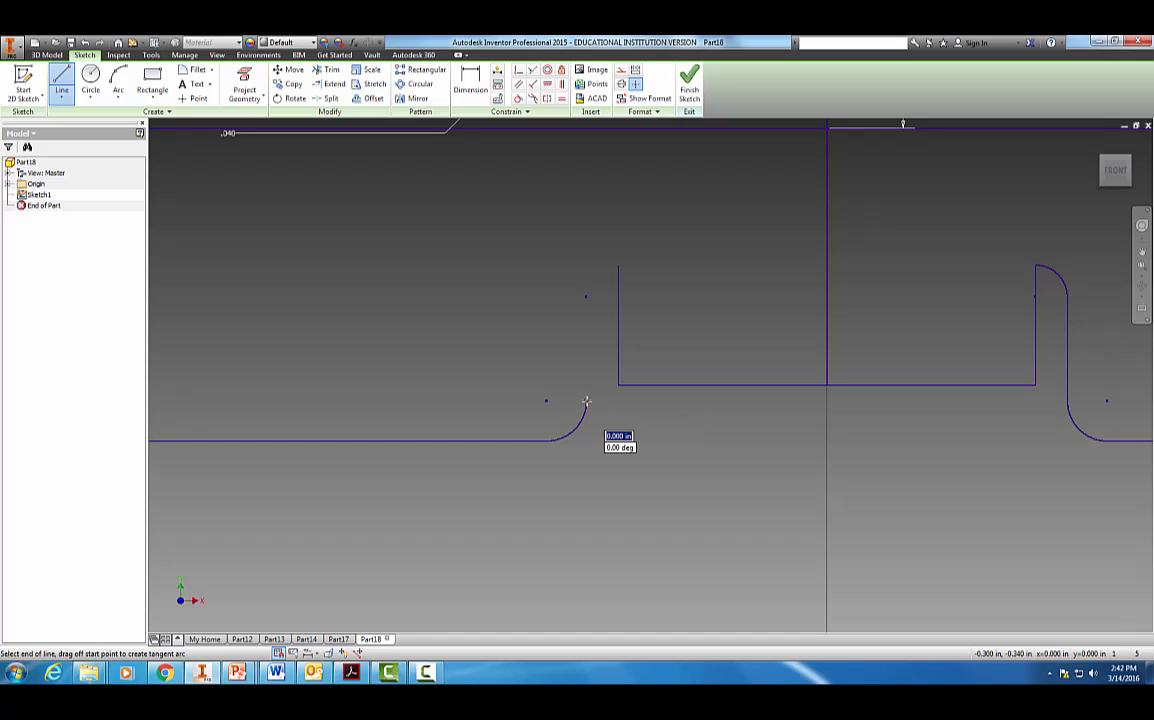
click(586, 266)
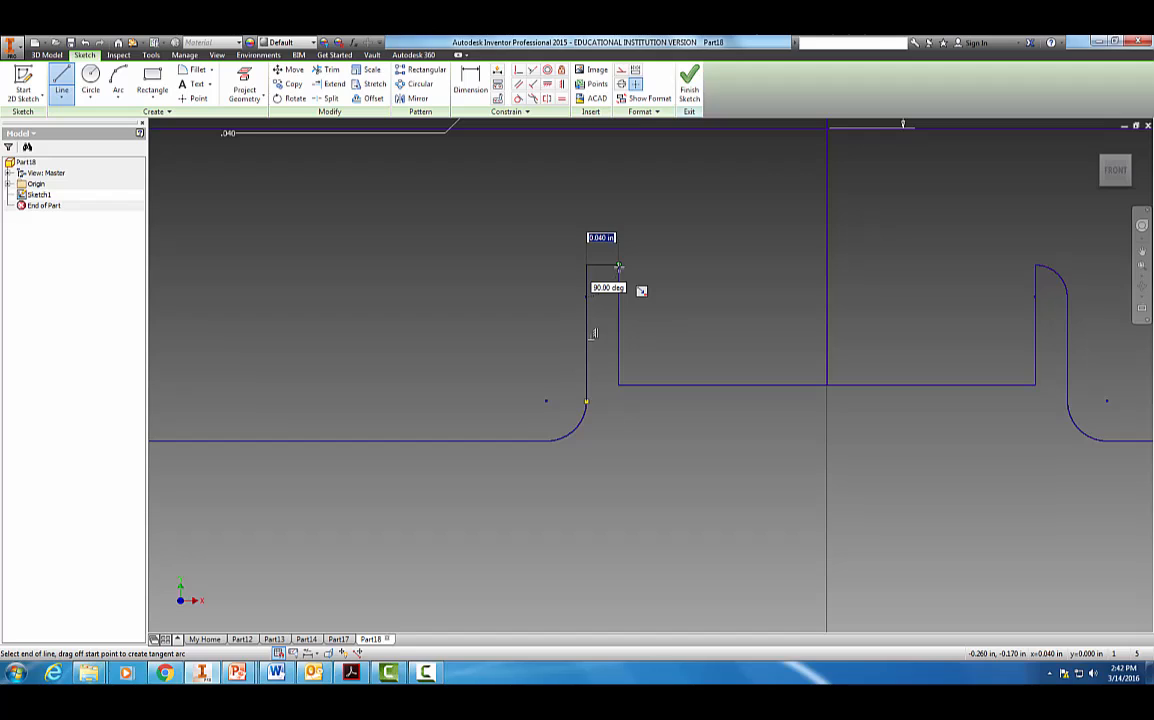
click(618, 266)
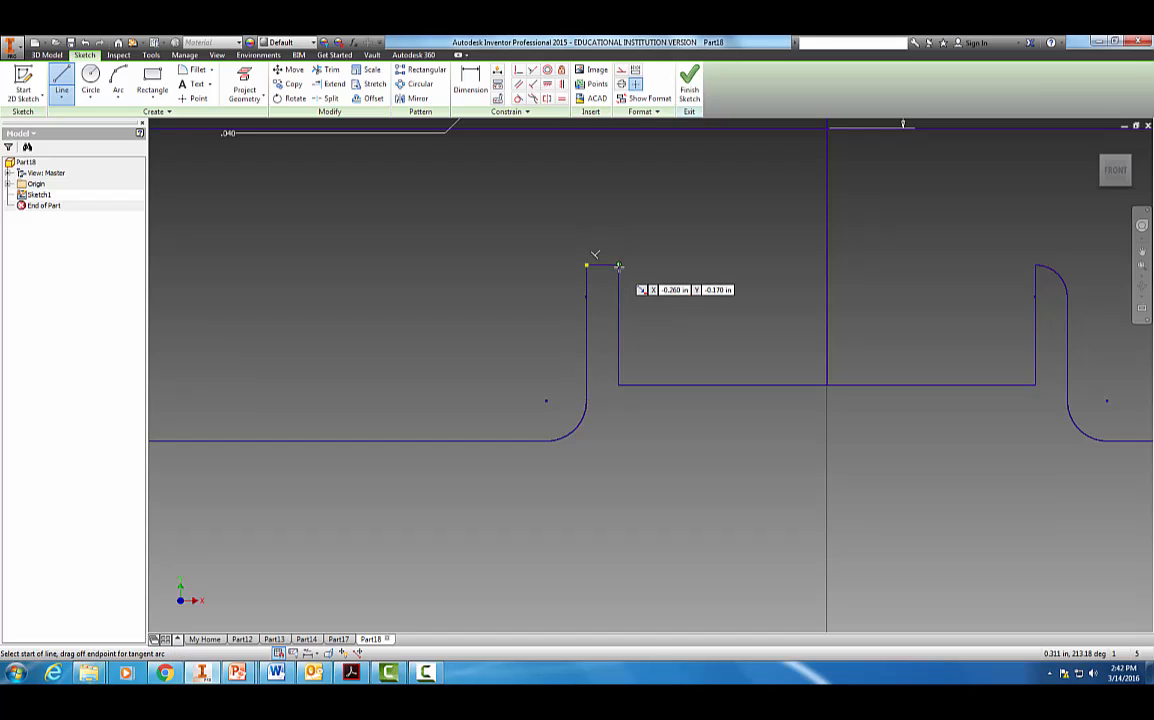
key(Escape)
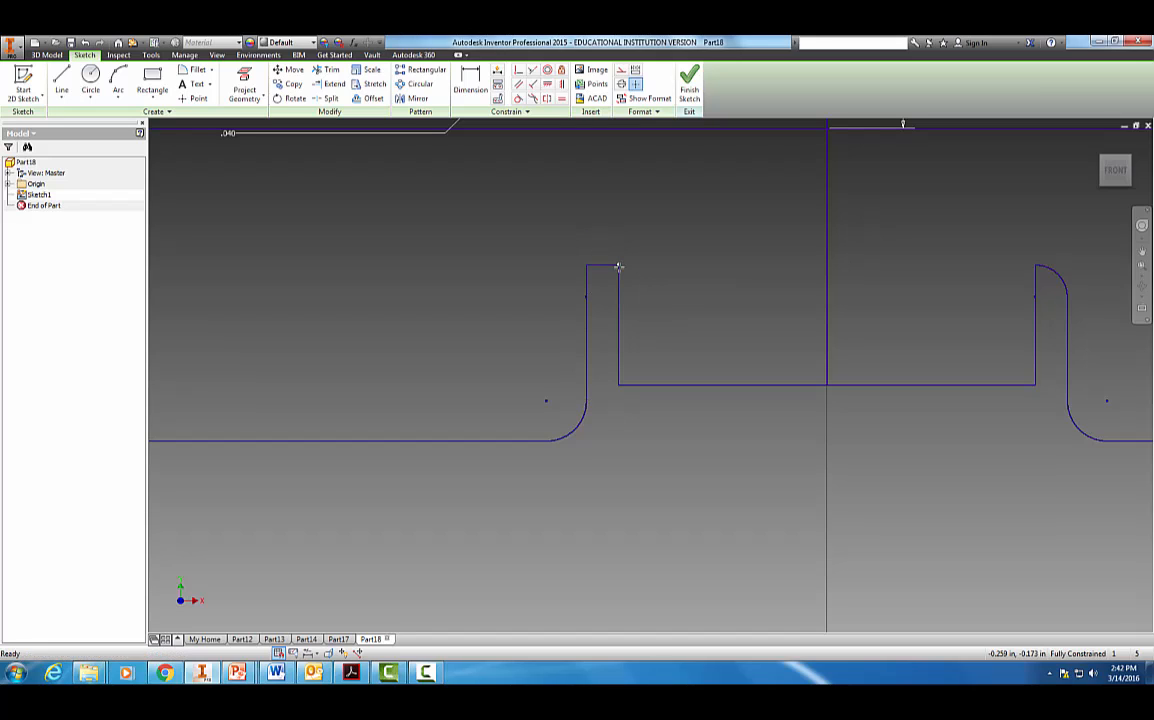
Check the redrawn slot's side length, width and depth with the Dimension tool without placing any dimension.
key(d)
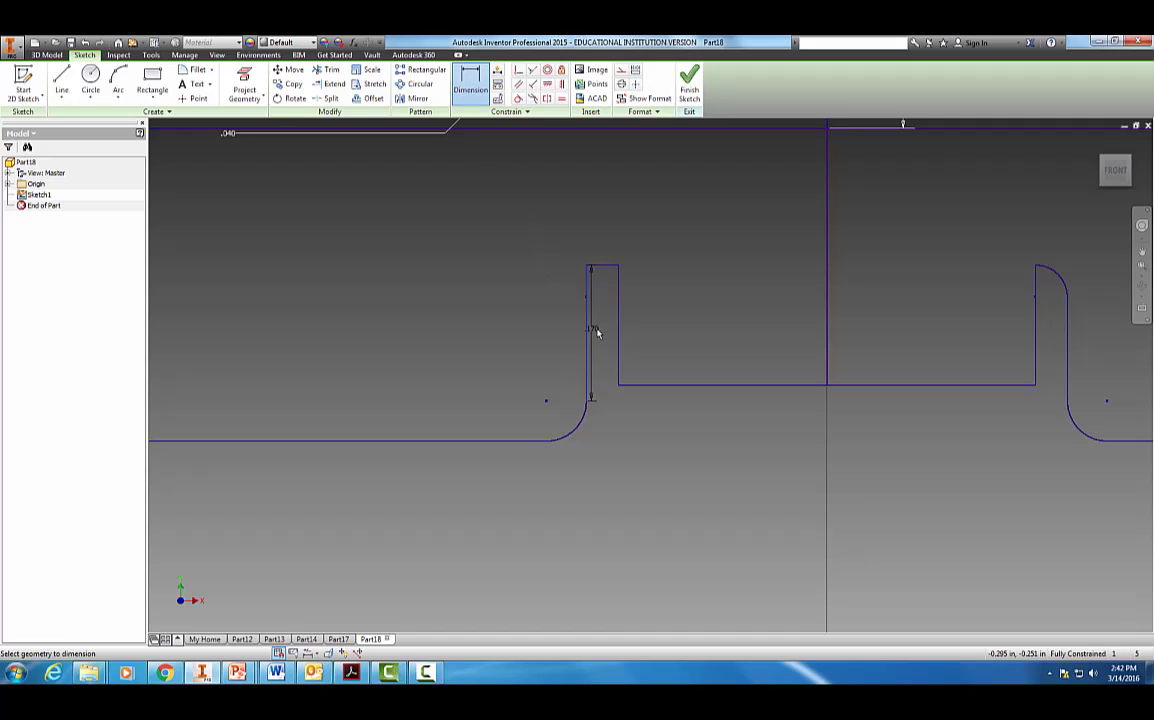
click(605, 265)
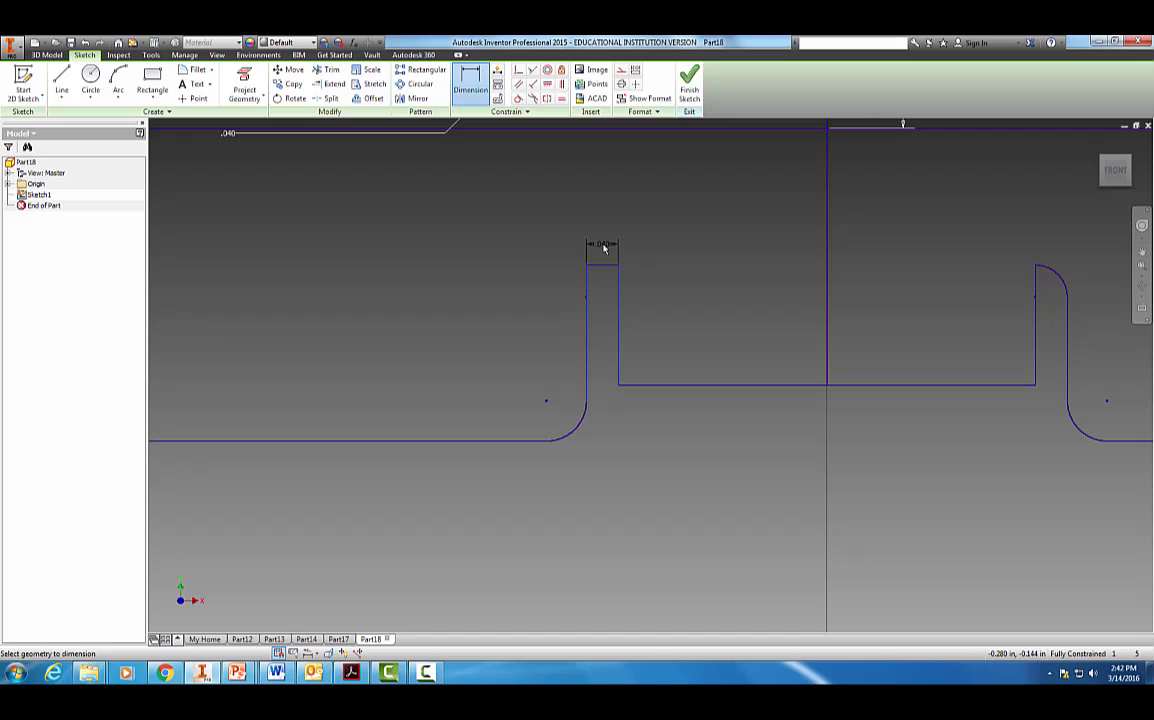
key(Escape)
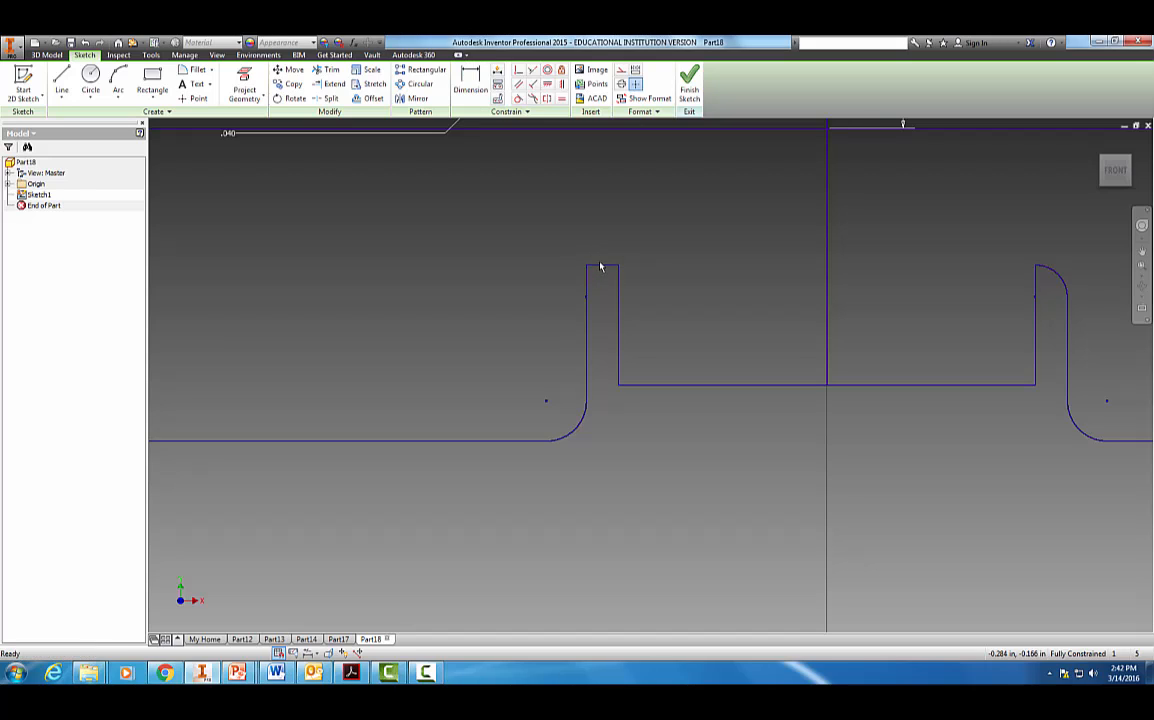
click(600, 266)
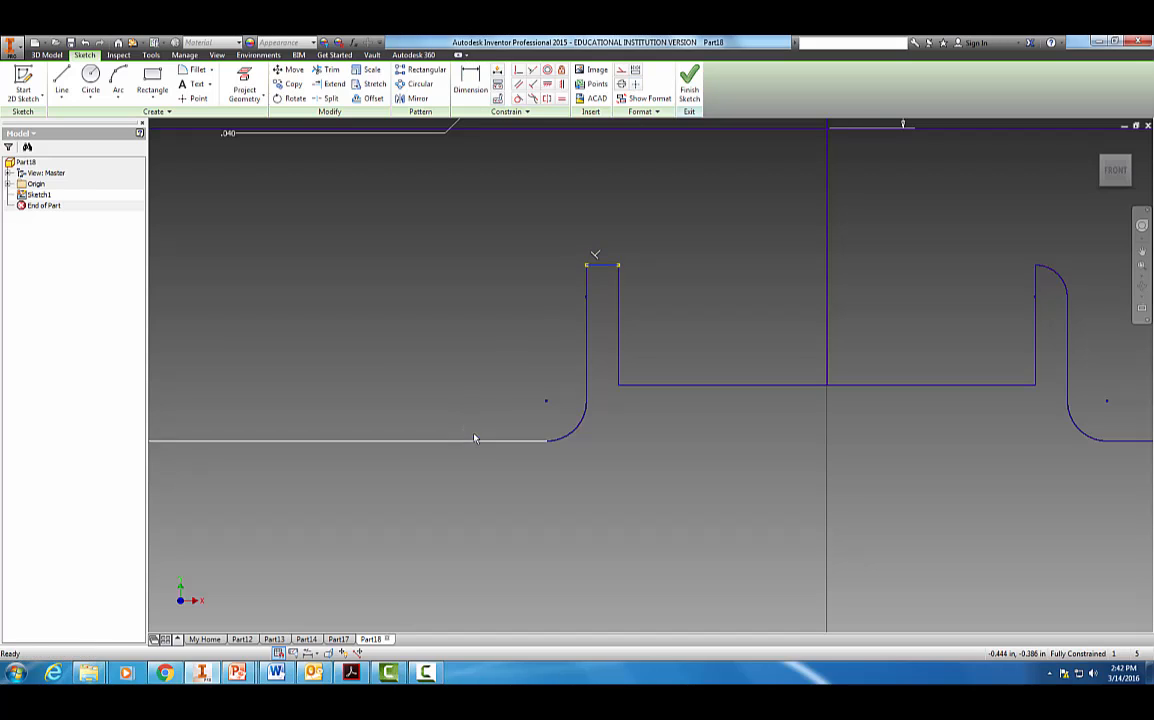
click(470, 82)
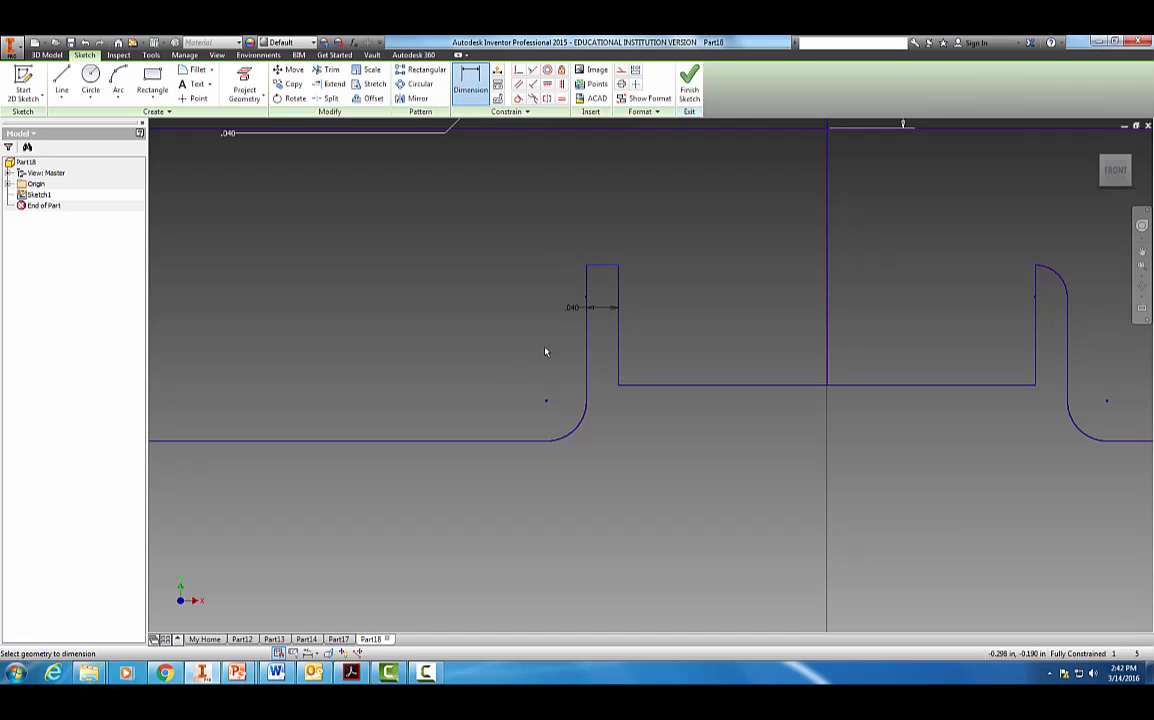
click(478, 441)
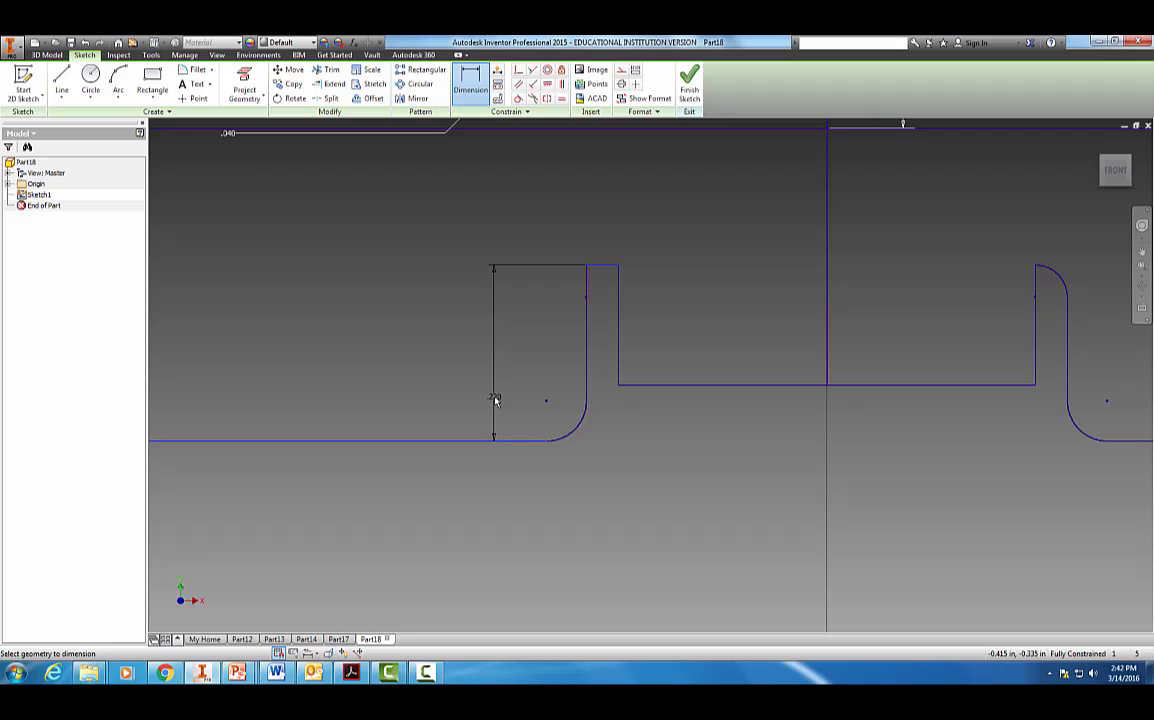
key(Escape)
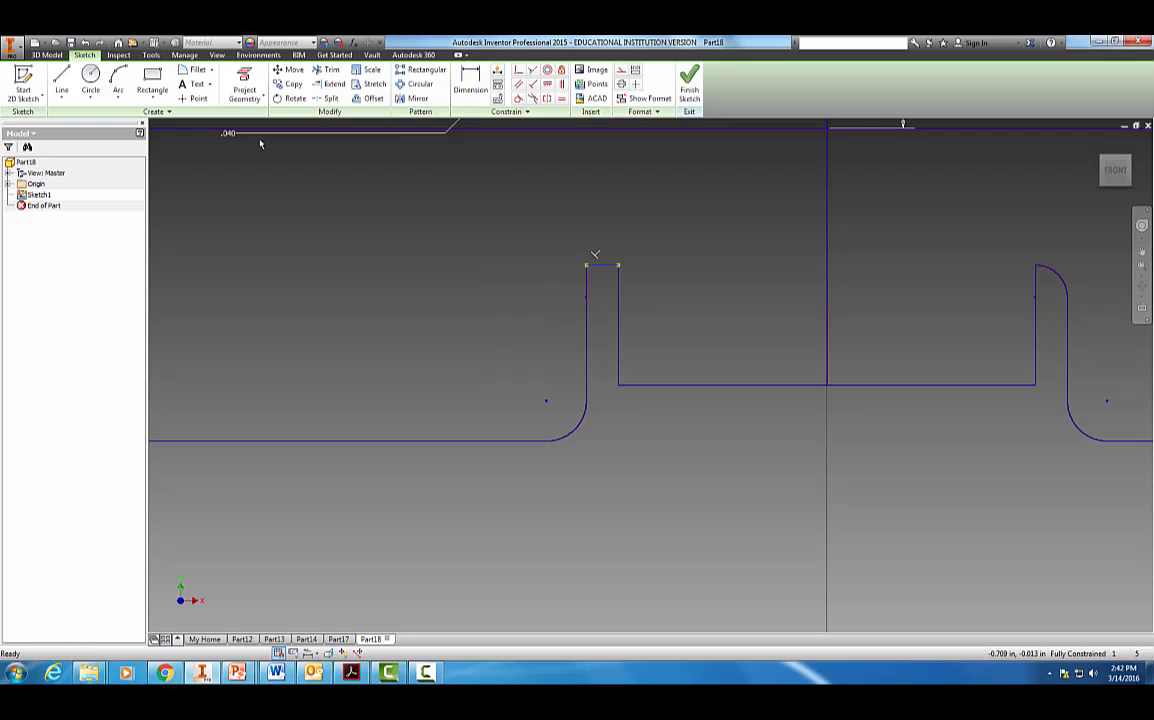
Fillet the outer upper corner of the lower-left slot with a 0.040 in radius.
click(194, 74)
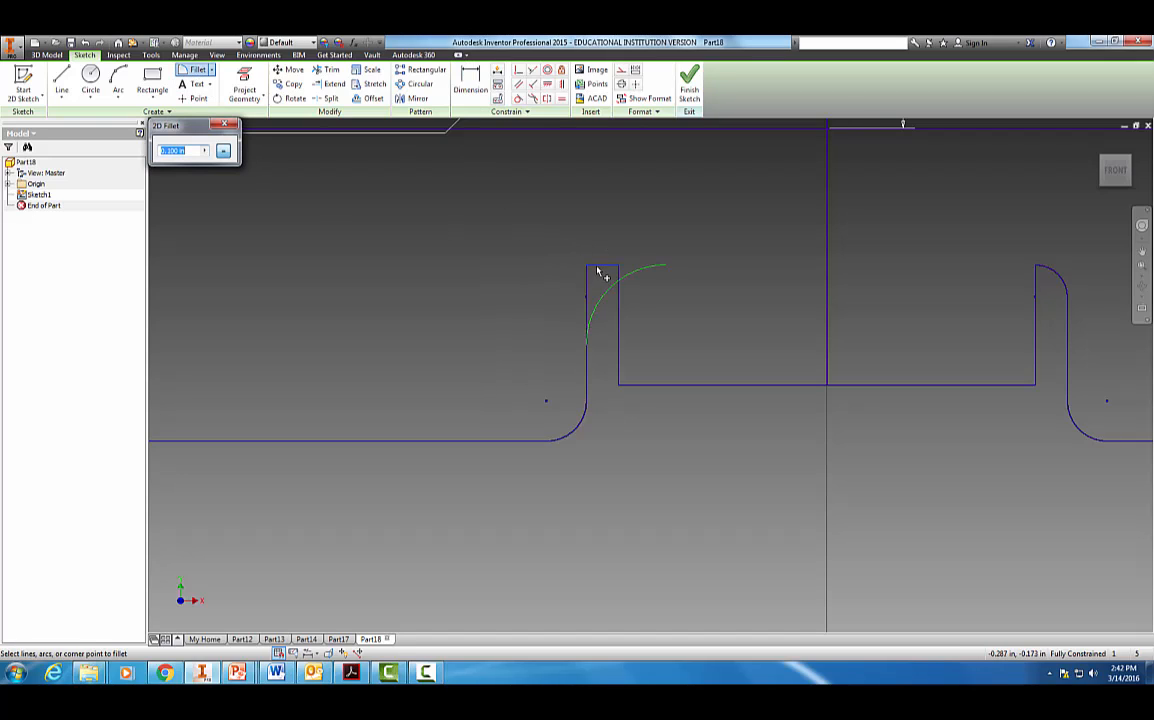
click(171, 151)
click(597, 271)
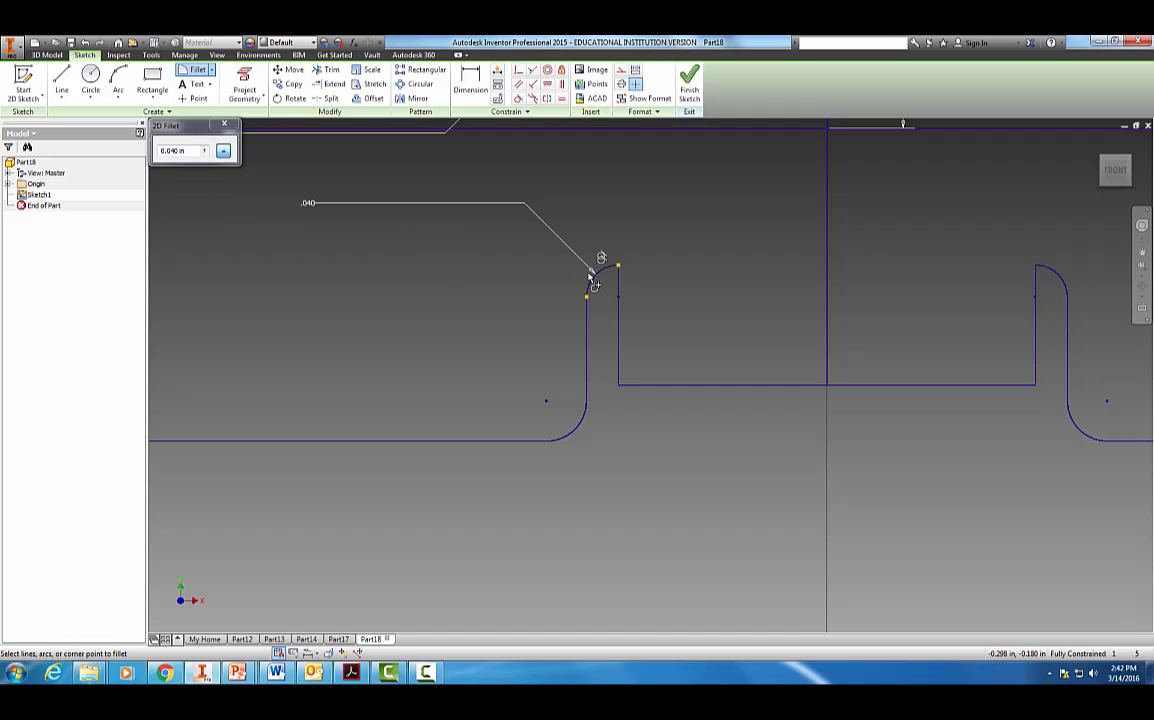
click(224, 124)
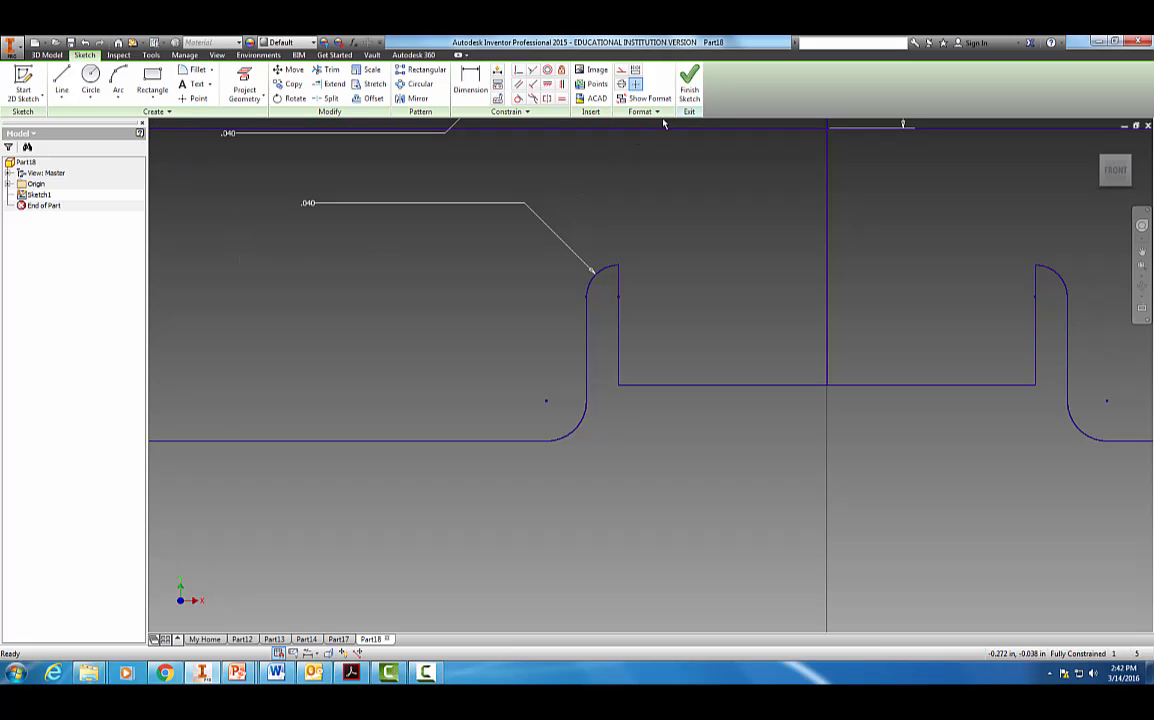
Finish the sketch and try to extrude the profile, cancelling the extrusion.
click(690, 88)
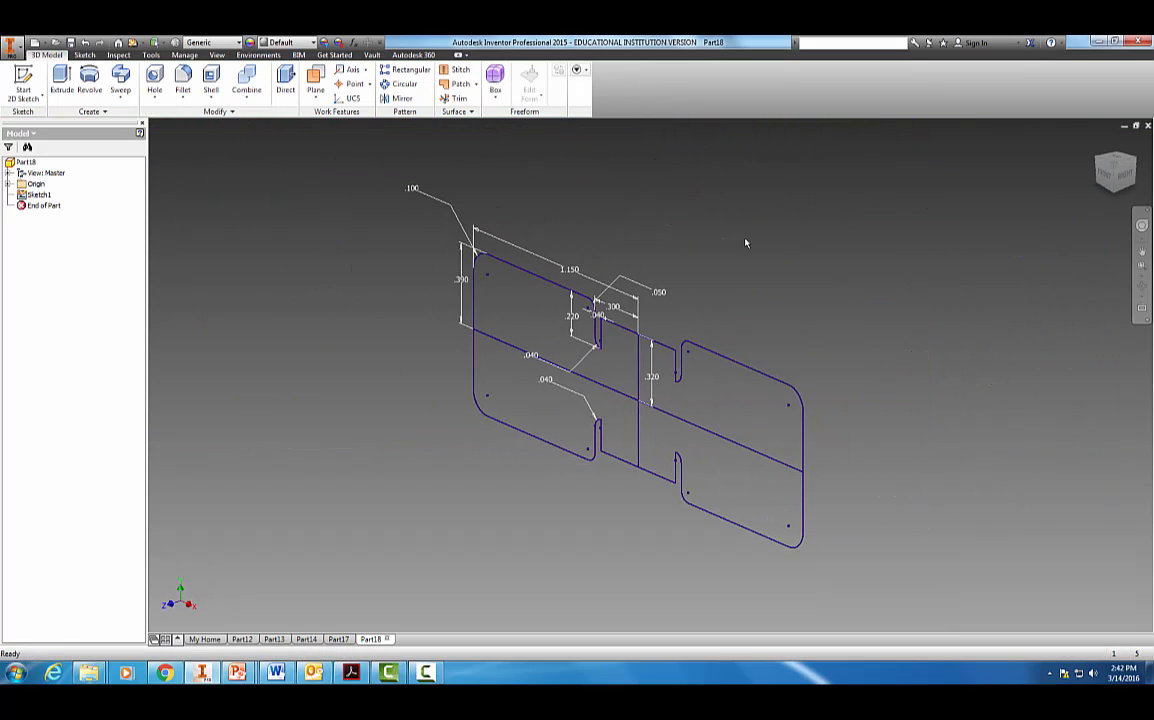
click(61, 80)
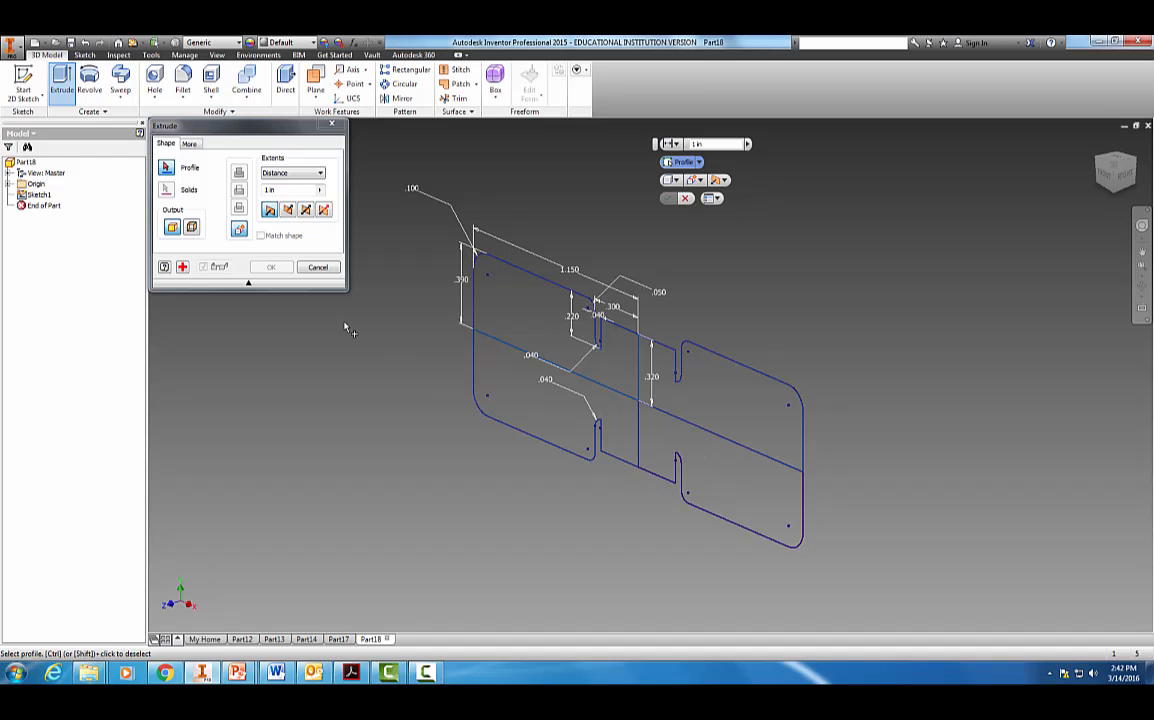
click(317, 268)
Reopen the profile sketch for editing.
click(38, 194)
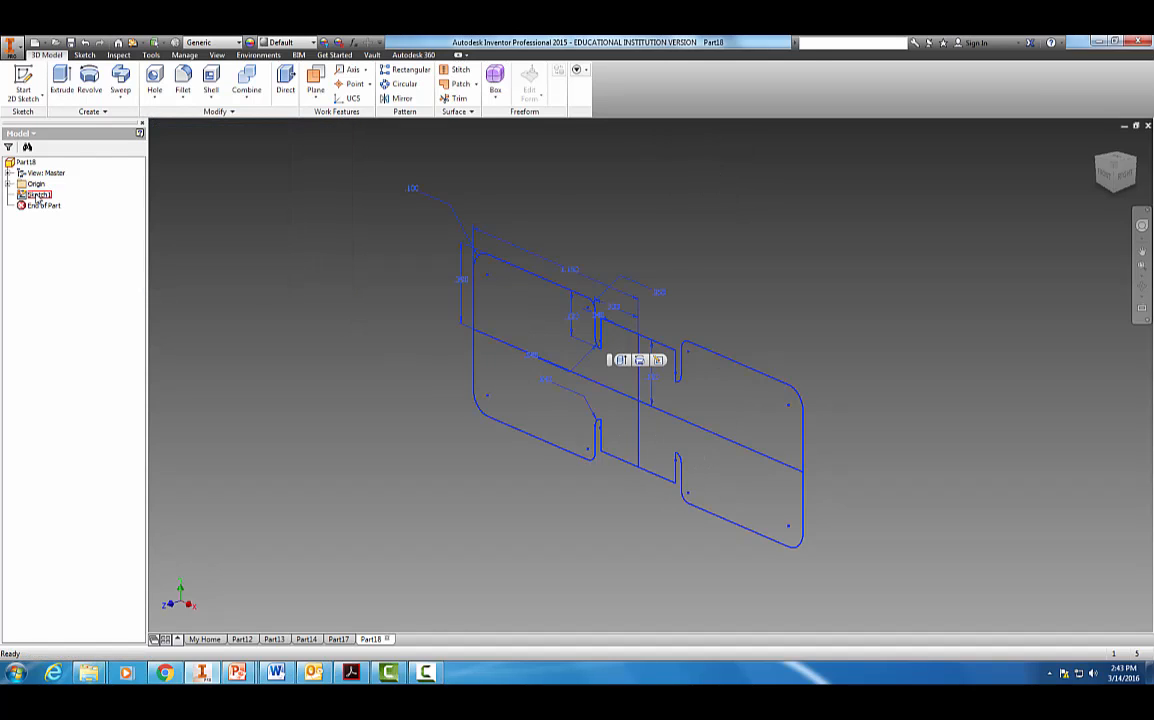
right_click(36, 195)
click(65, 238)
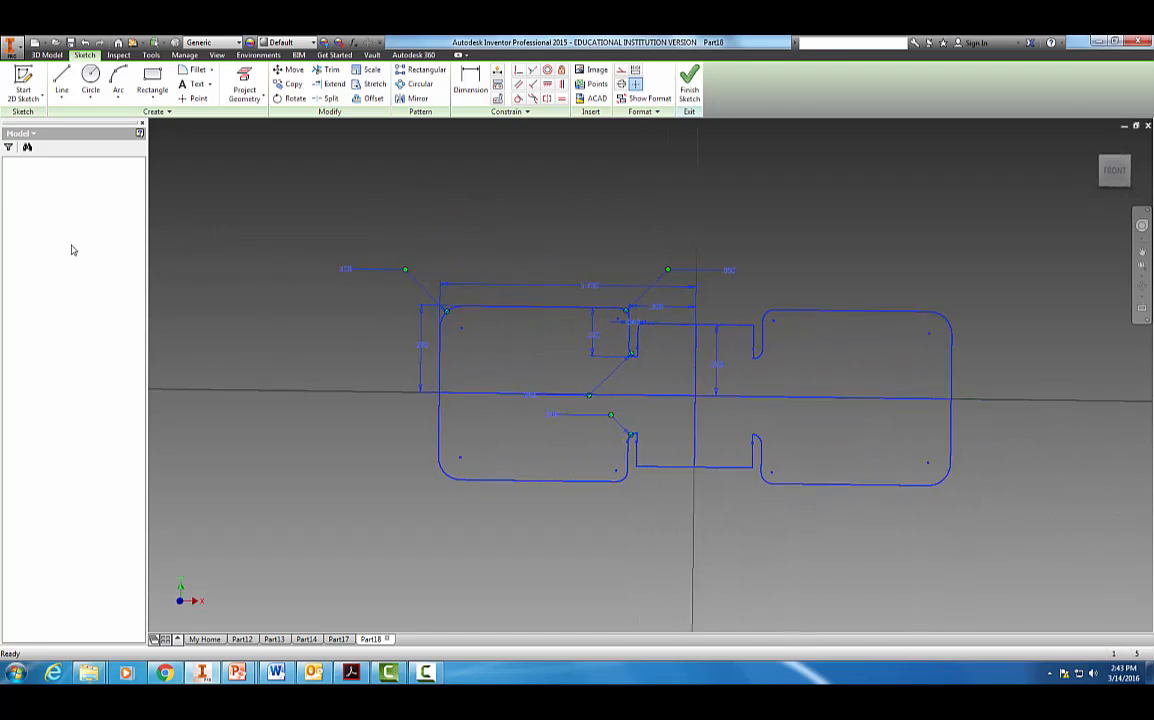
Diagnose the sketch again with Sketch Doctor, leaving only the open loops test enabled.
right_click(800, 513)
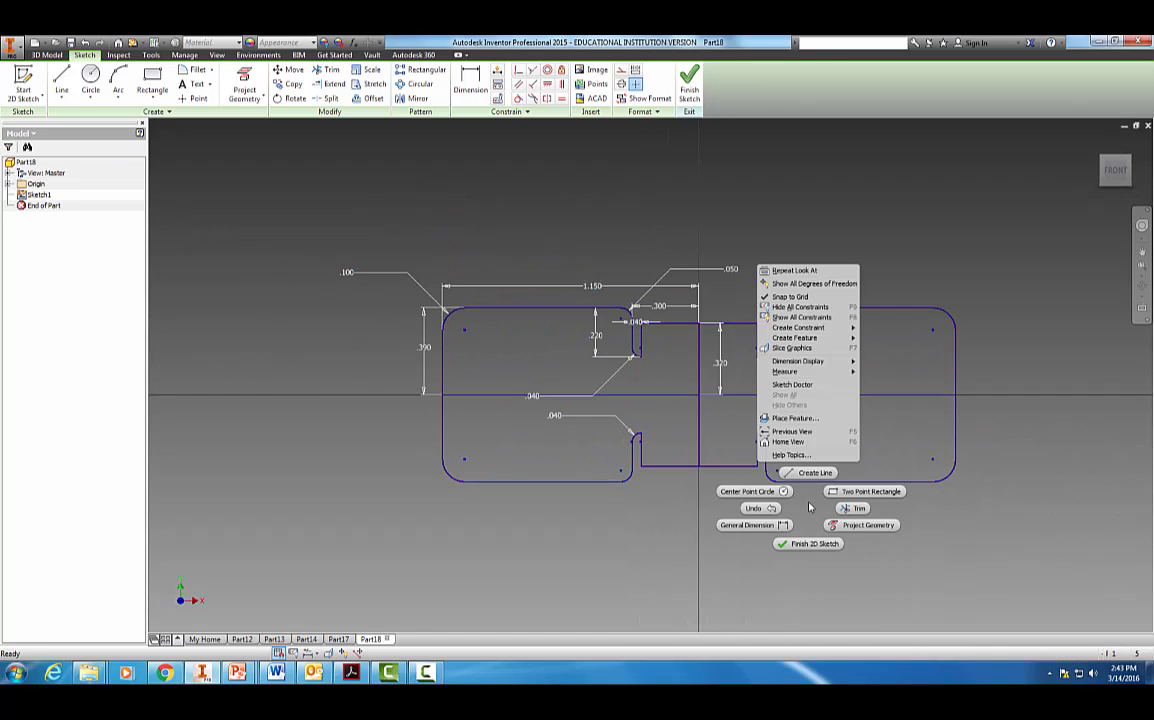
click(786, 386)
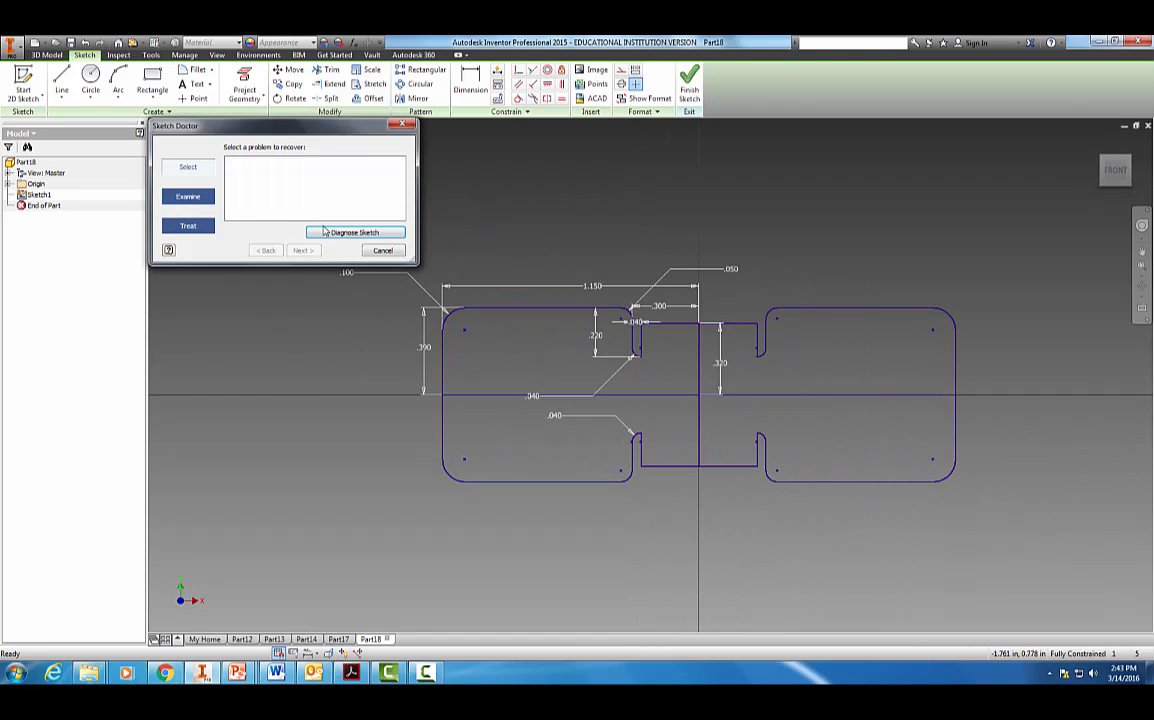
click(355, 232)
click(165, 205)
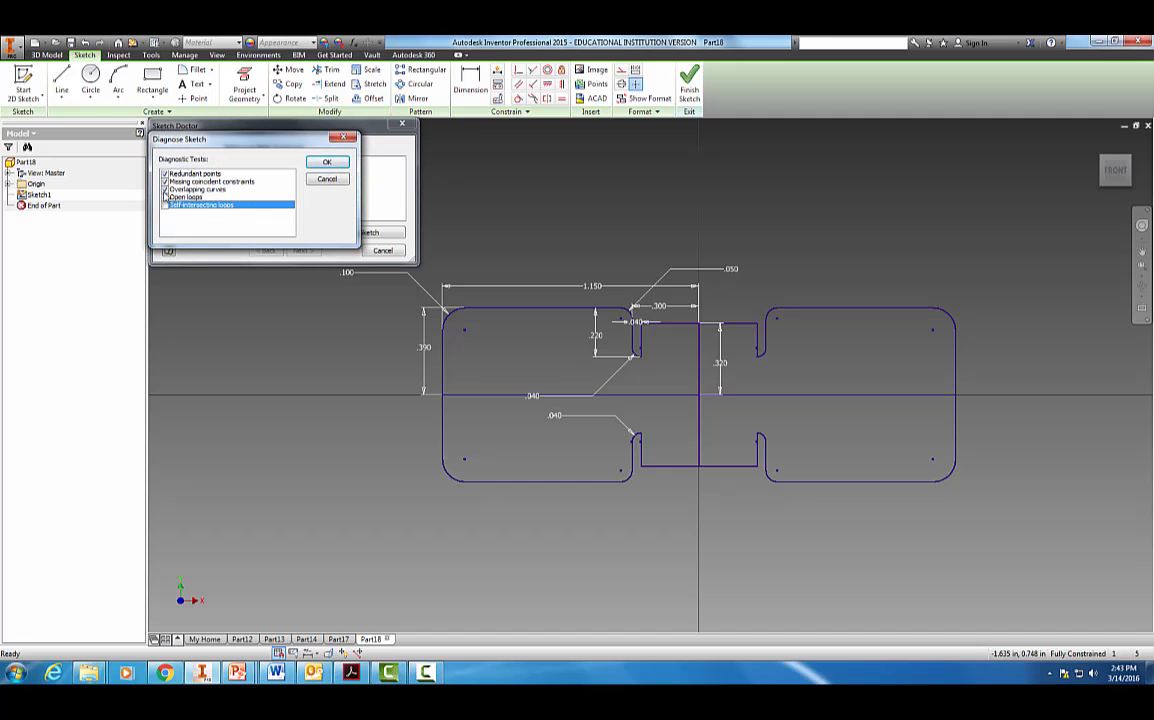
click(165, 189)
click(165, 181)
click(165, 173)
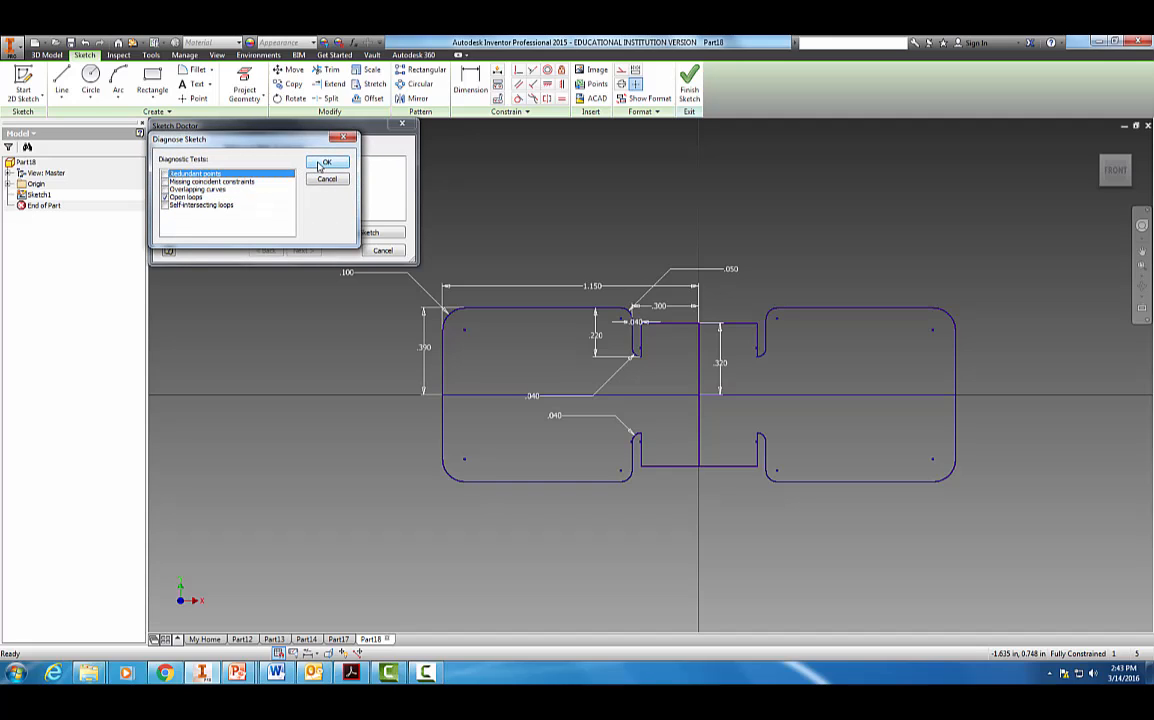
click(327, 162)
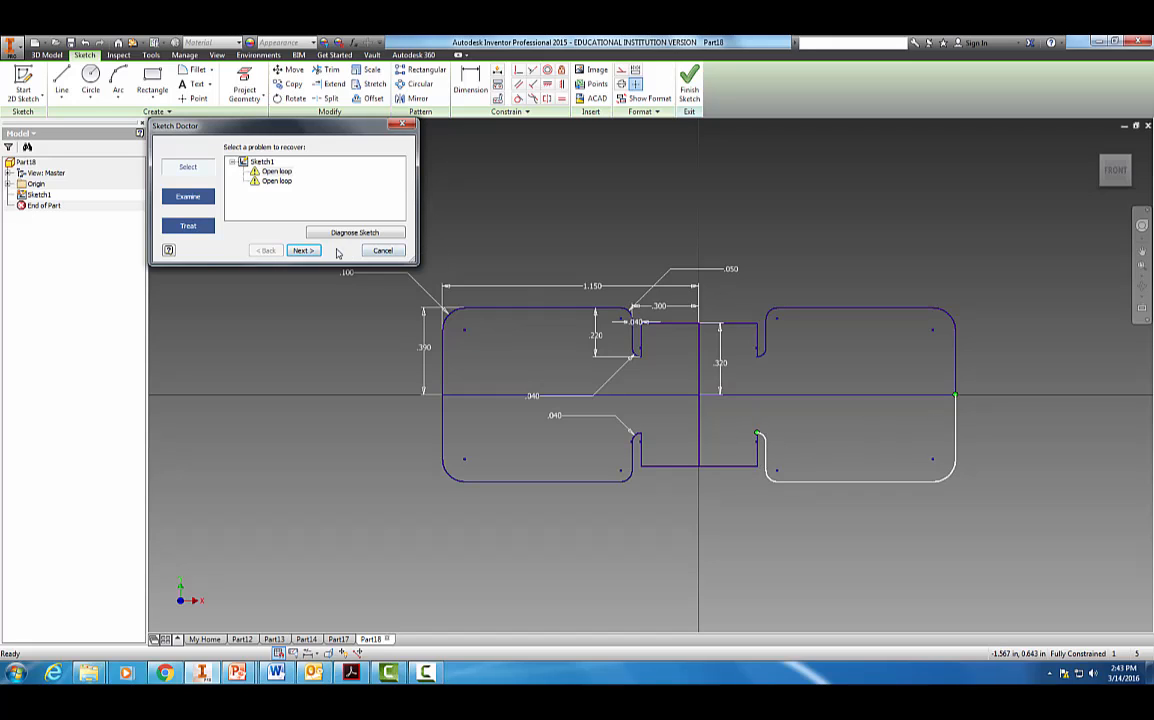
Examine the first open loop problem in Sketch Doctor and finish with the Edit Sketch treatment.
click(304, 250)
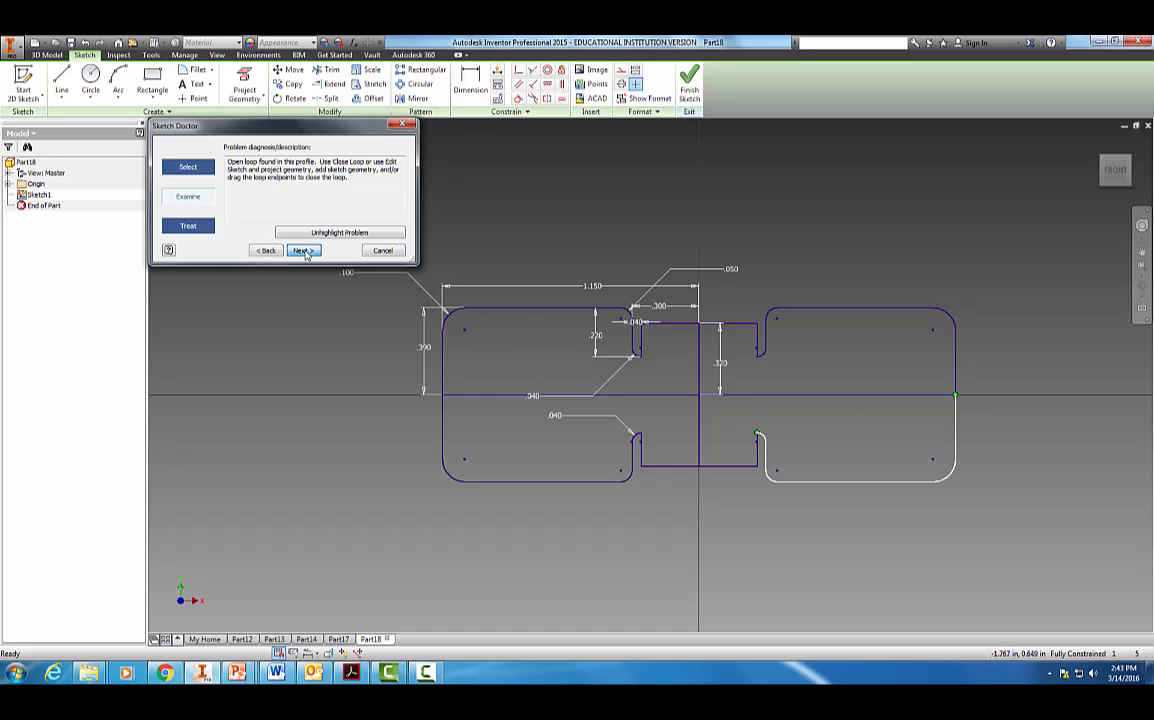
click(304, 250)
click(243, 171)
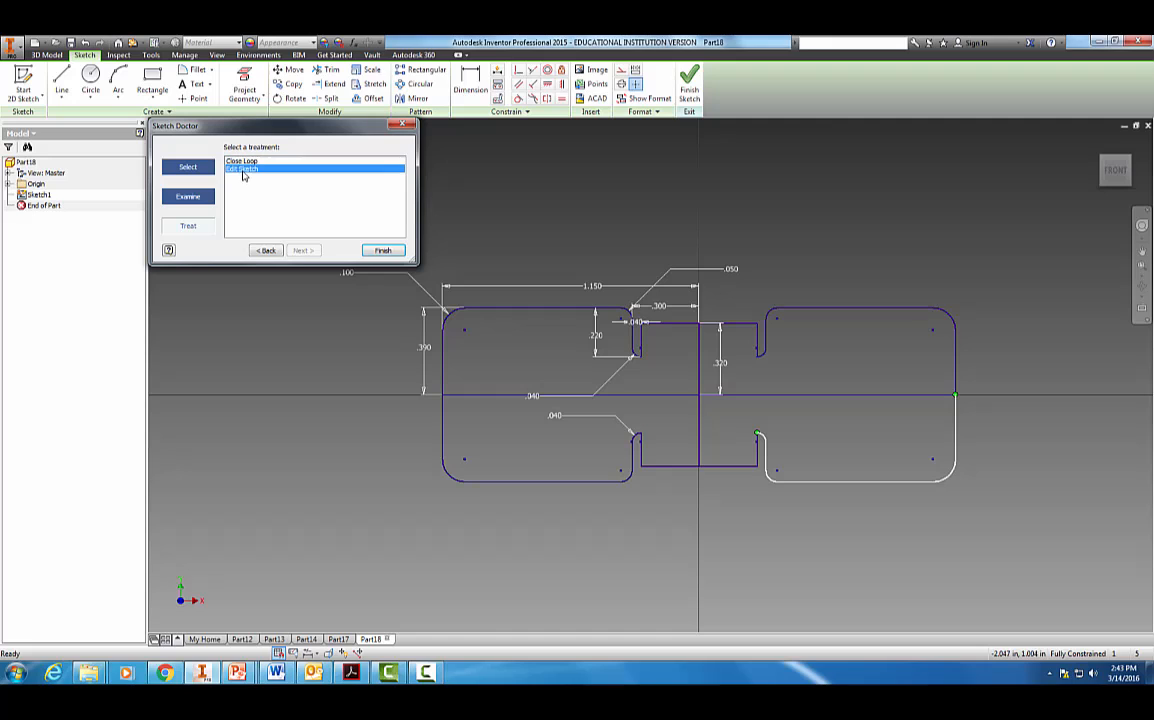
click(382, 250)
click(684, 381)
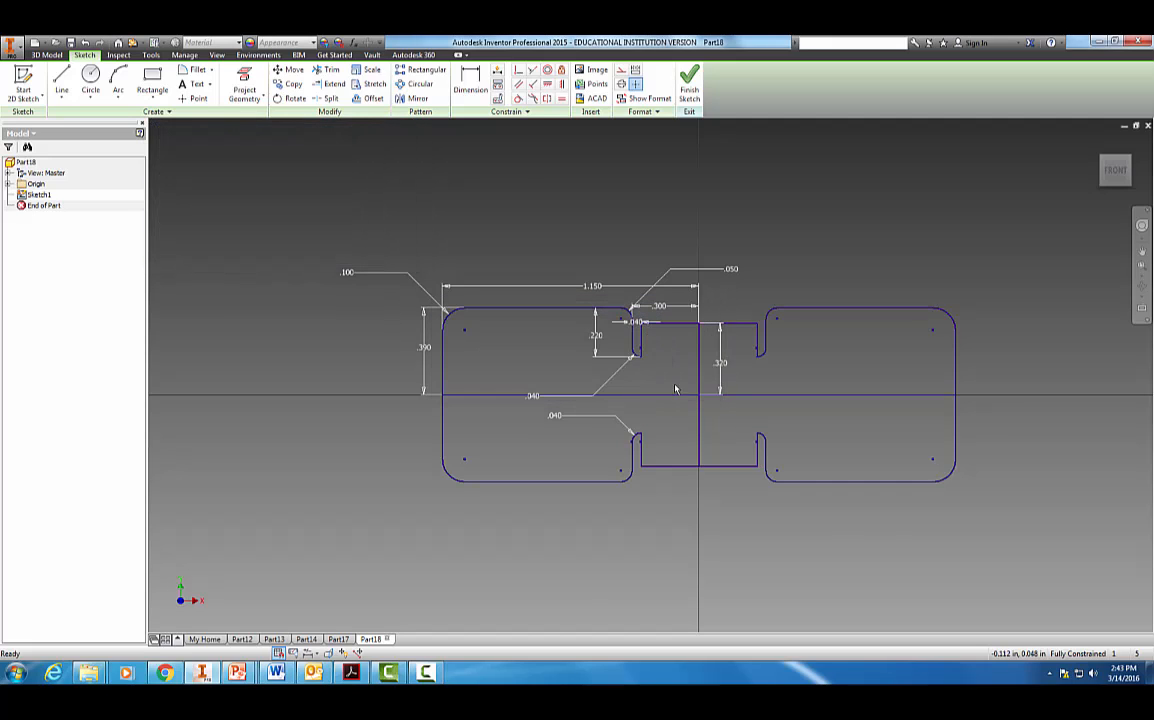
Trim away the fillet arc and the outer vertical line of the lower-right slot.
scroll(828, 533, up, 3)
scroll(779, 502, up, 3)
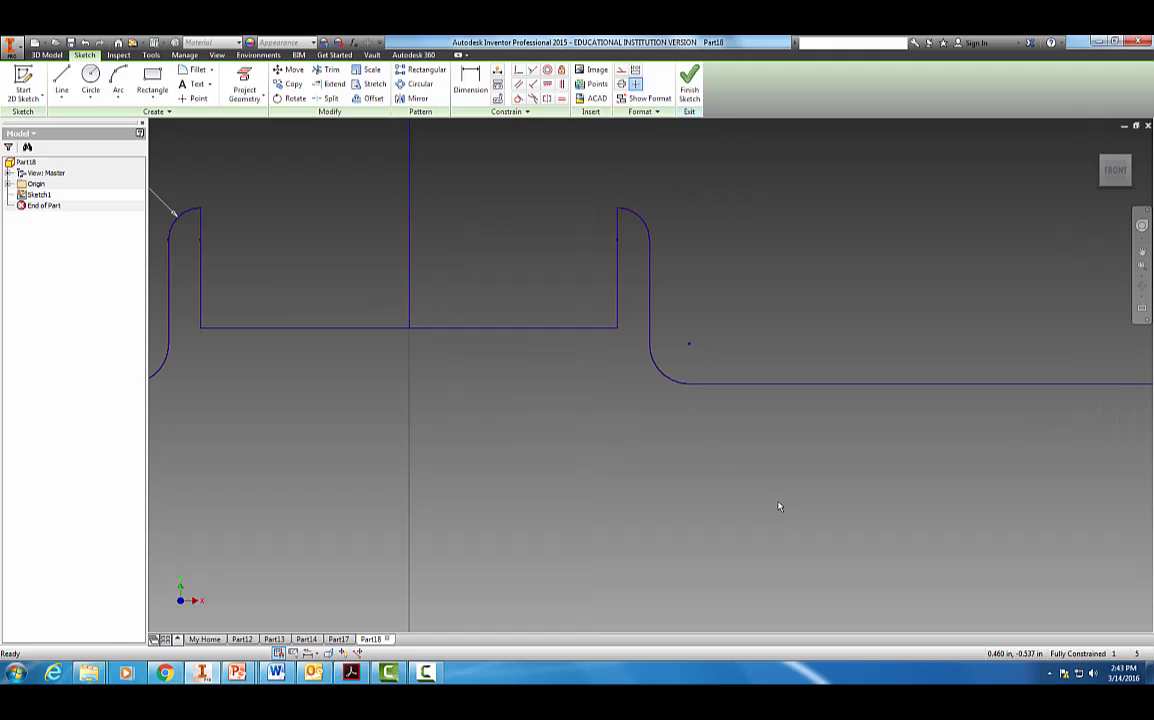
drag(671, 461, 698, 580)
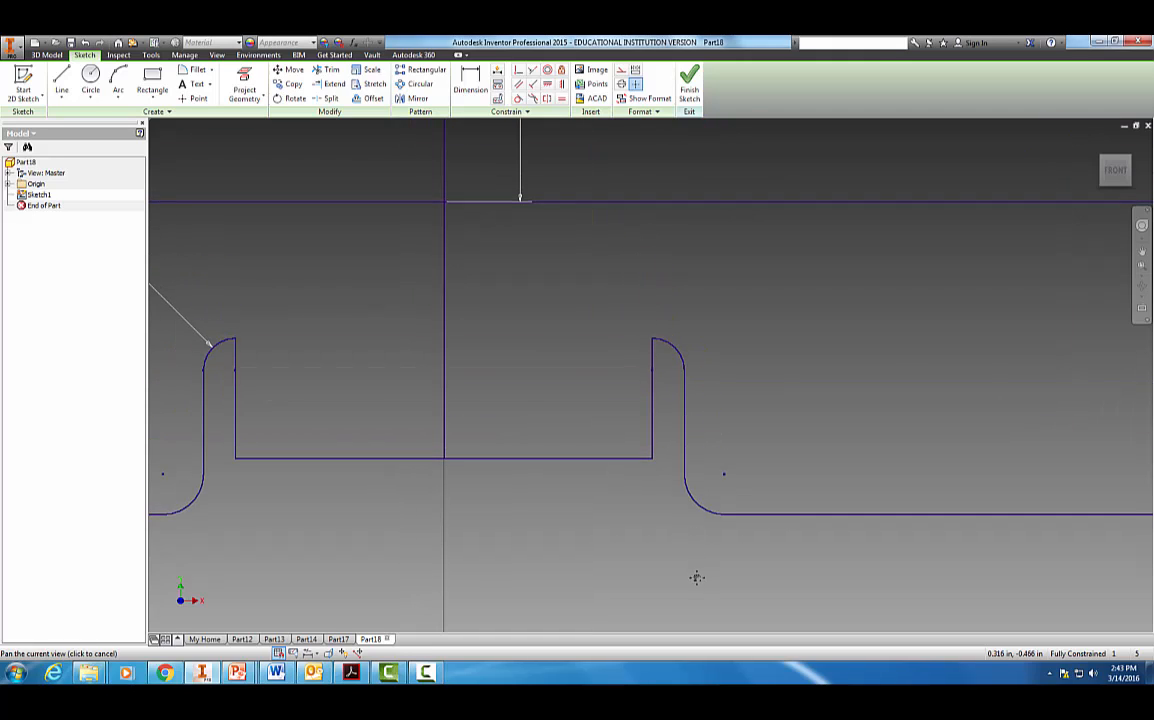
click(330, 70)
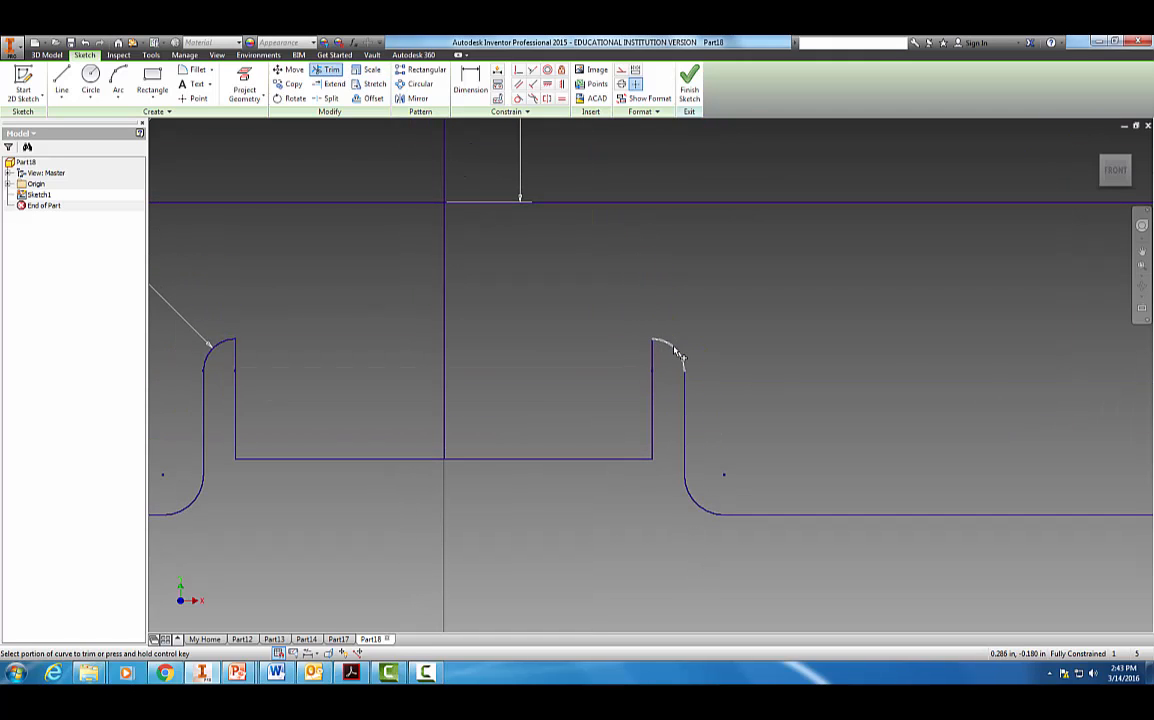
click(676, 352)
click(686, 402)
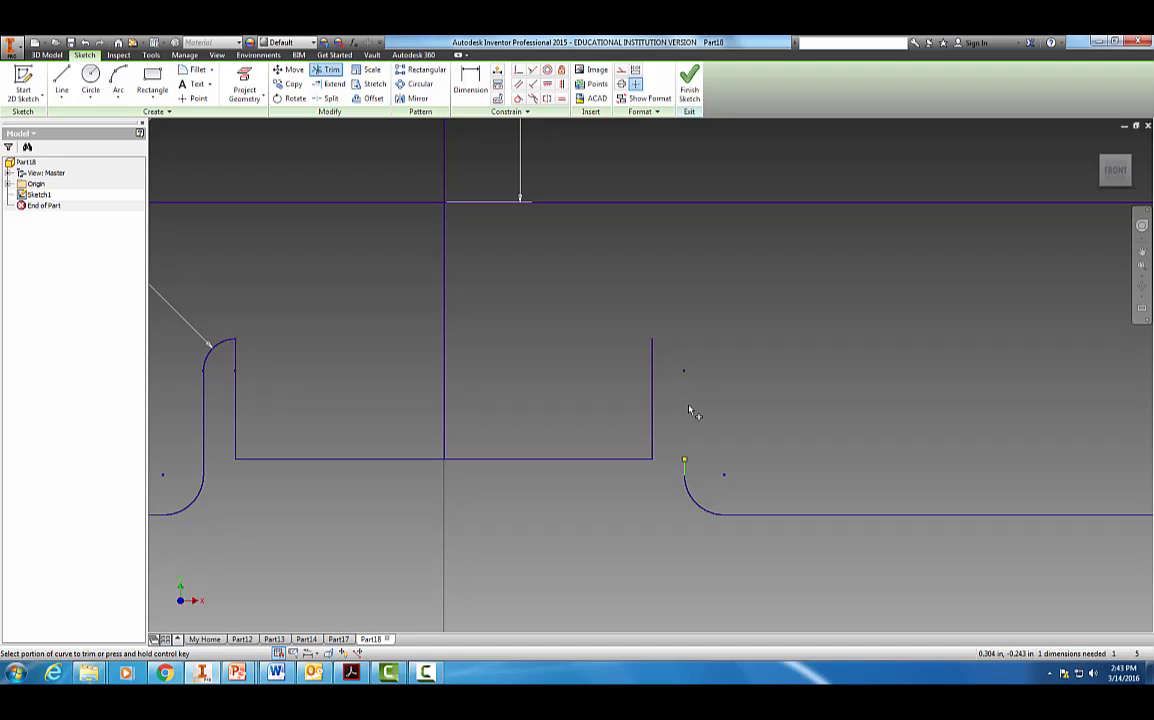
key(Escape)
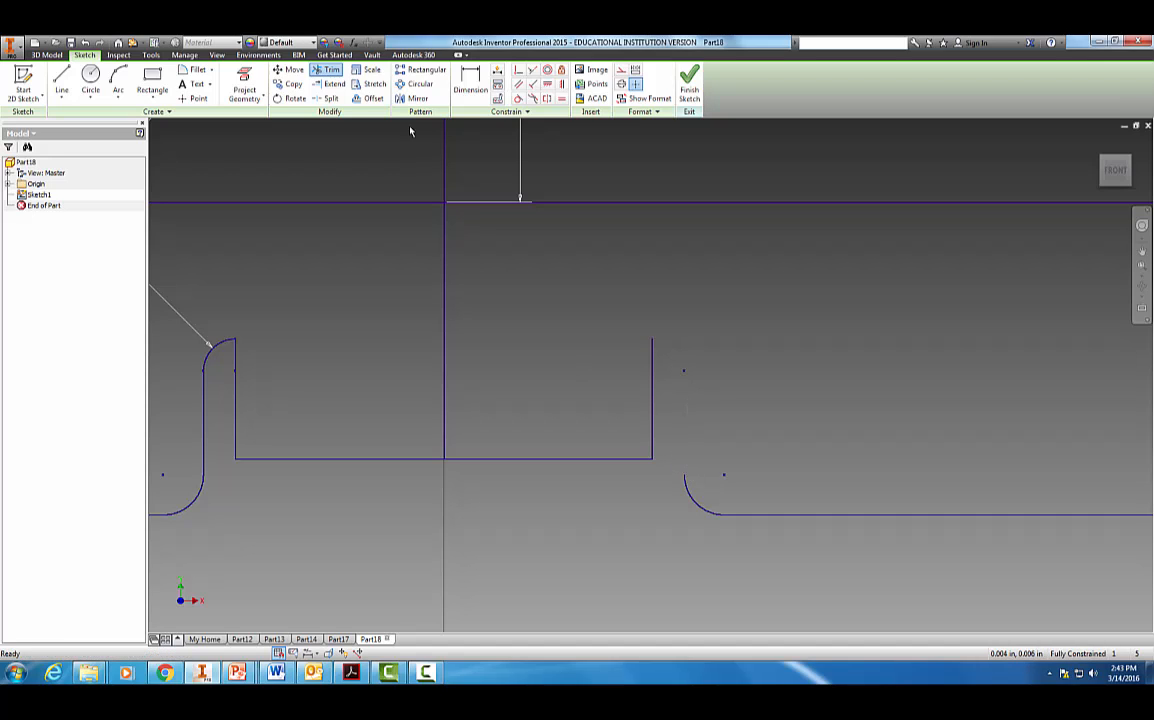
Redraw the lower-right slot's outer side and 0.040 in upper end with lines joined to its inner side.
click(62, 82)
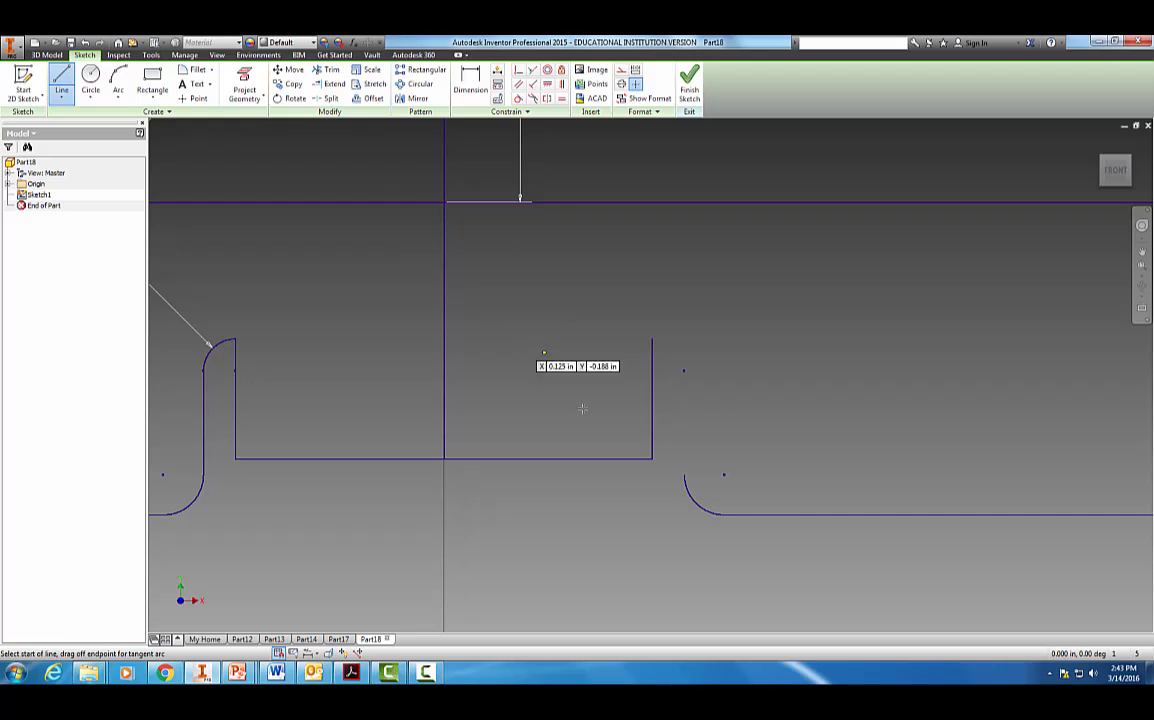
click(686, 477)
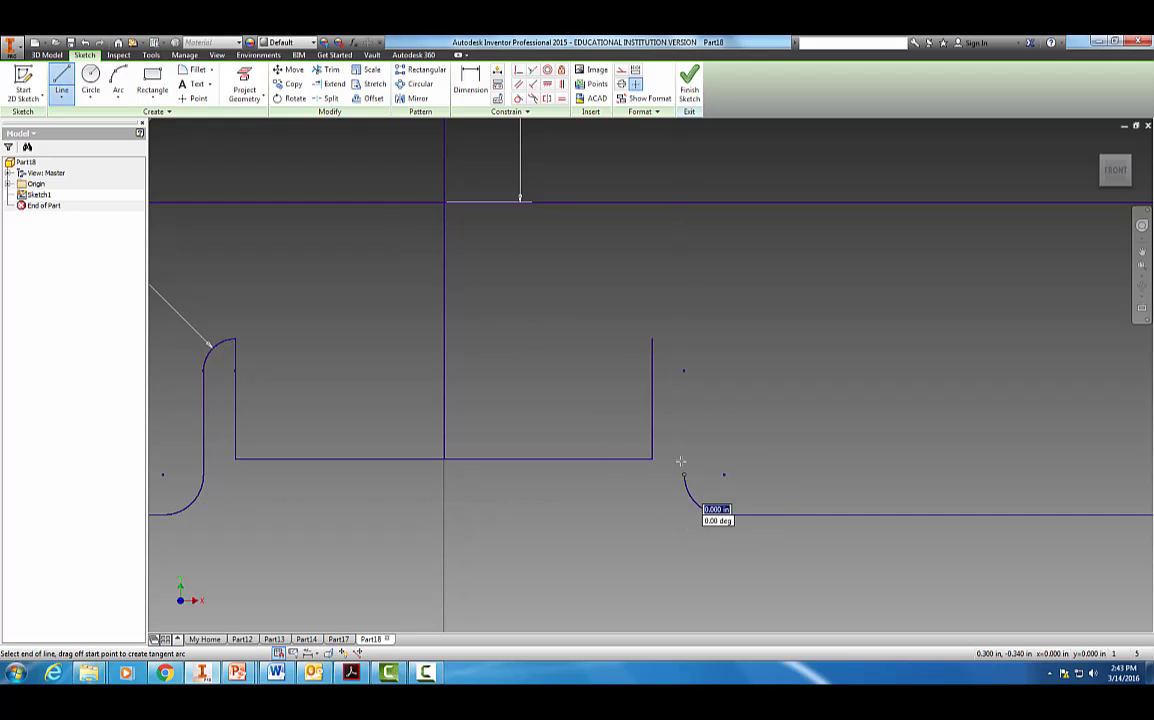
click(682, 338)
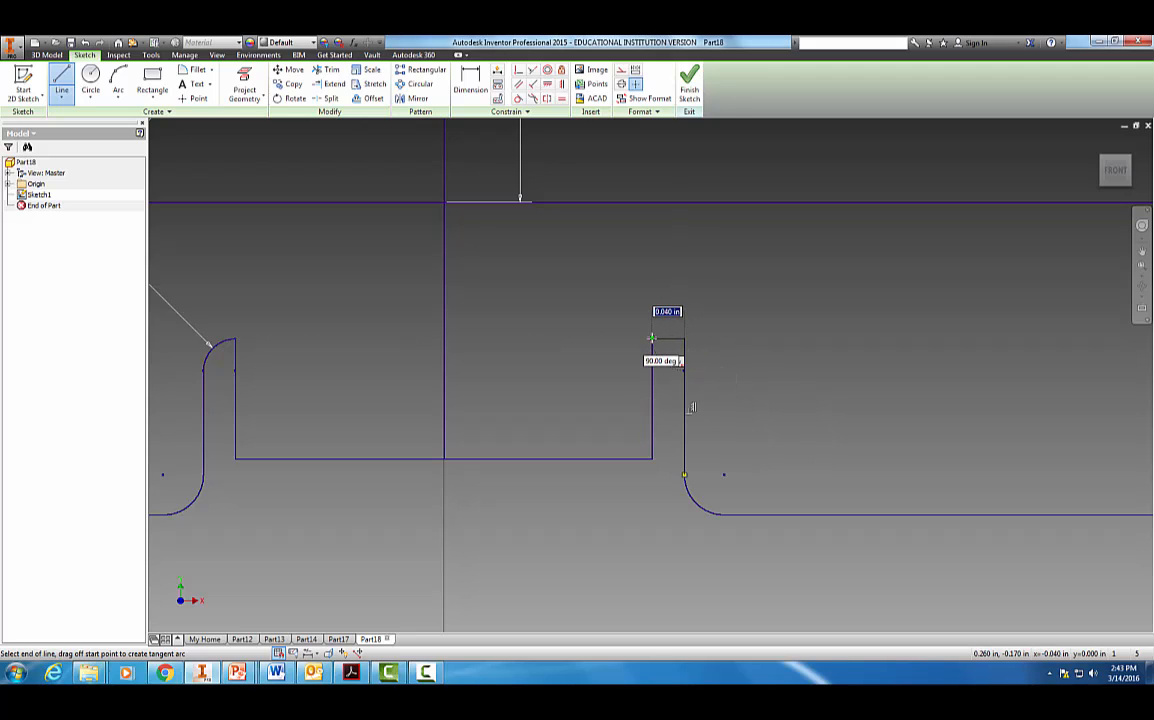
double_click(652, 338)
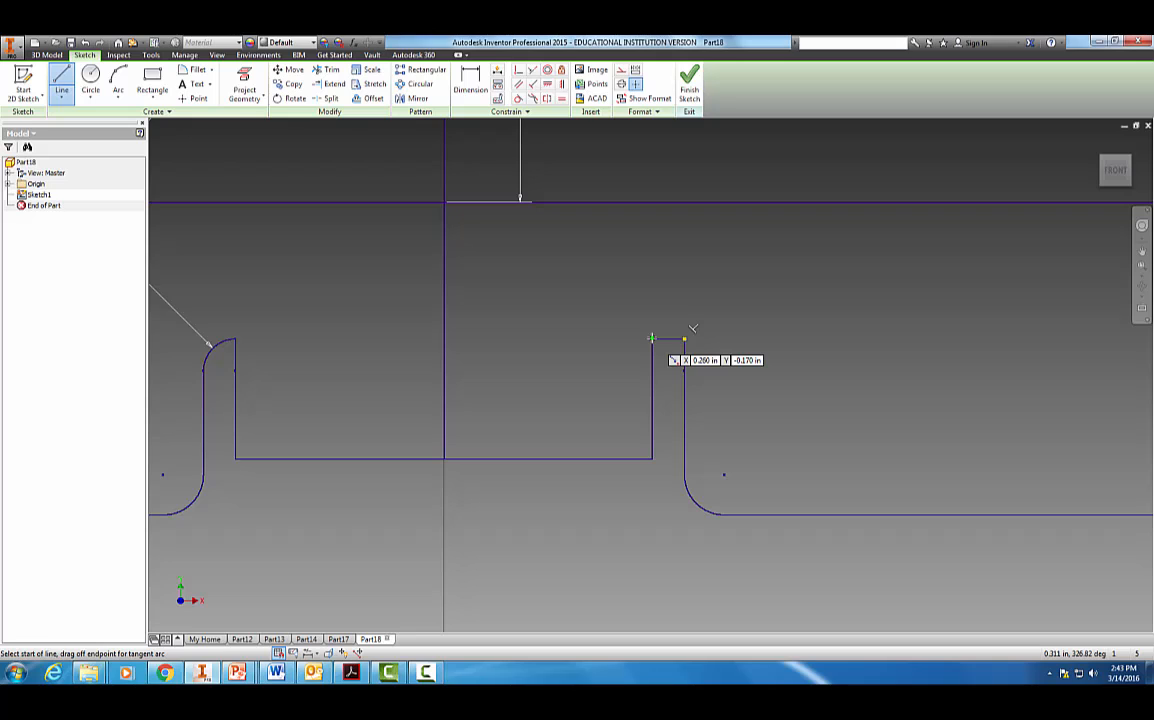
key(Escape)
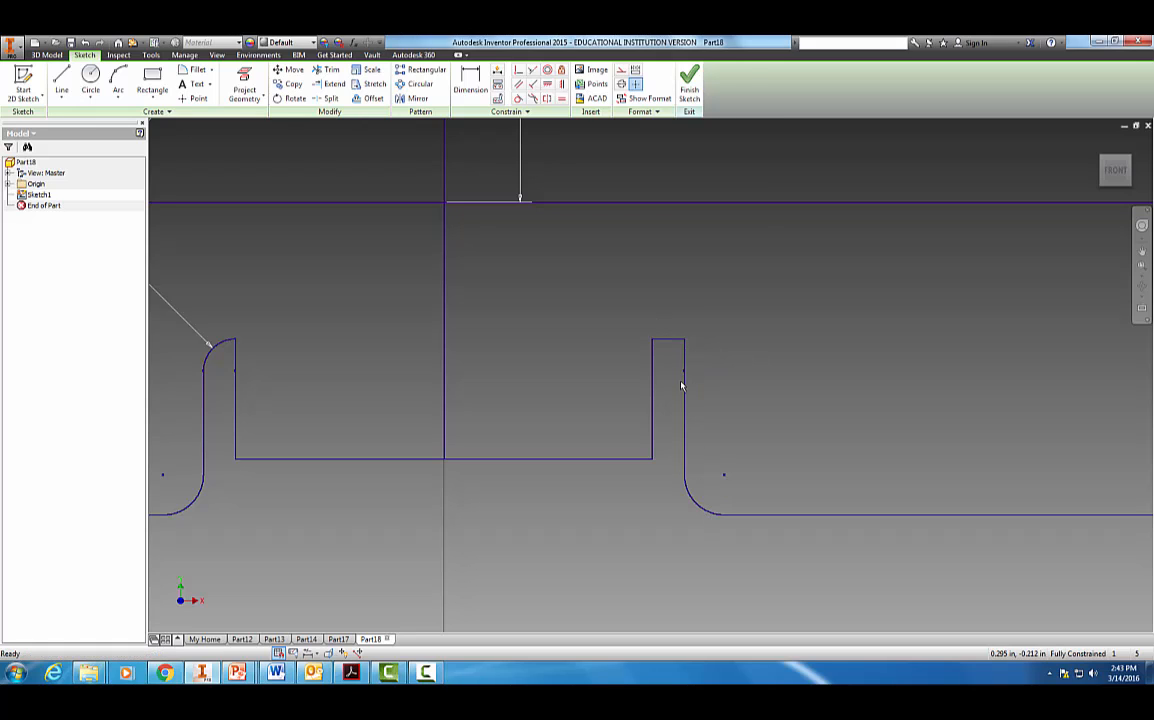
Fillet the outer upper corner of the lower-right slot with a 0.040 in radius.
click(198, 72)
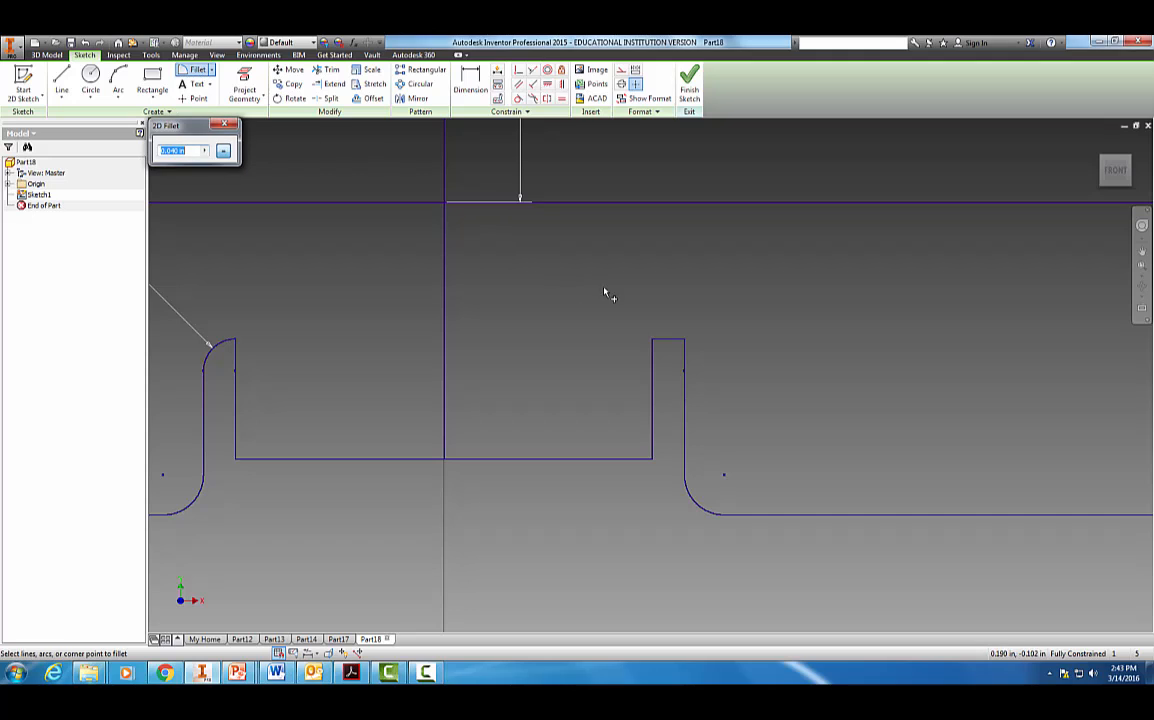
click(683, 347)
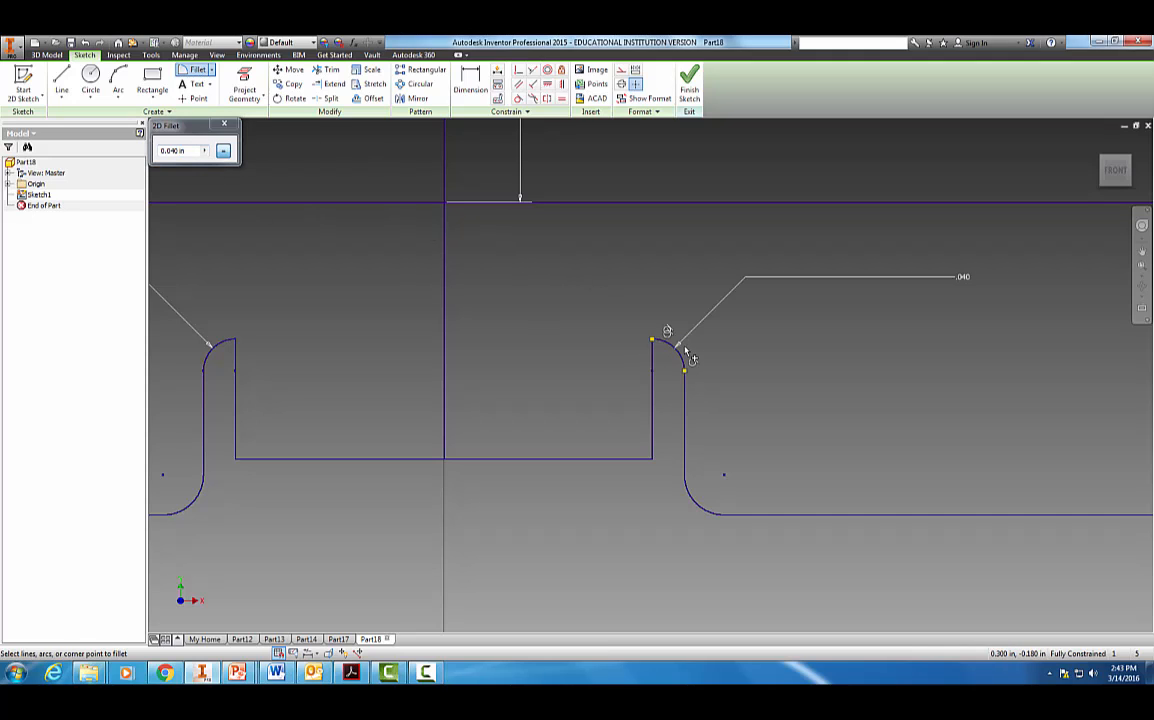
click(224, 123)
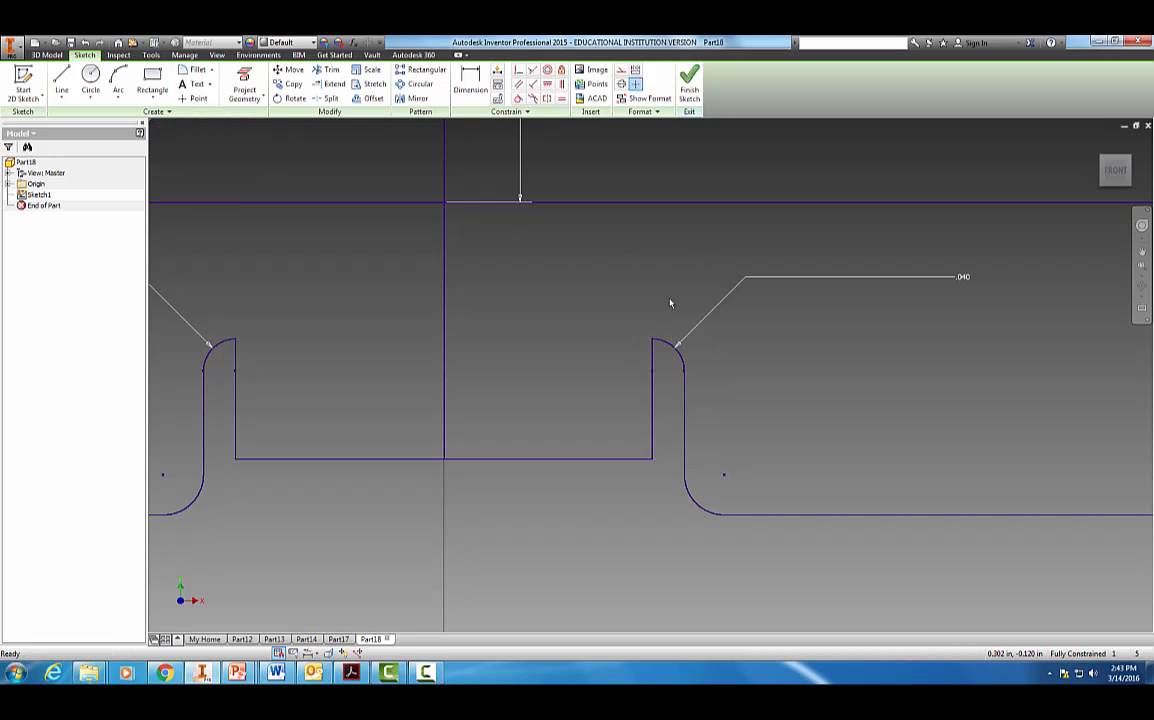
Finish the sketch and extrude all four profile regions 0.9 in.
click(690, 92)
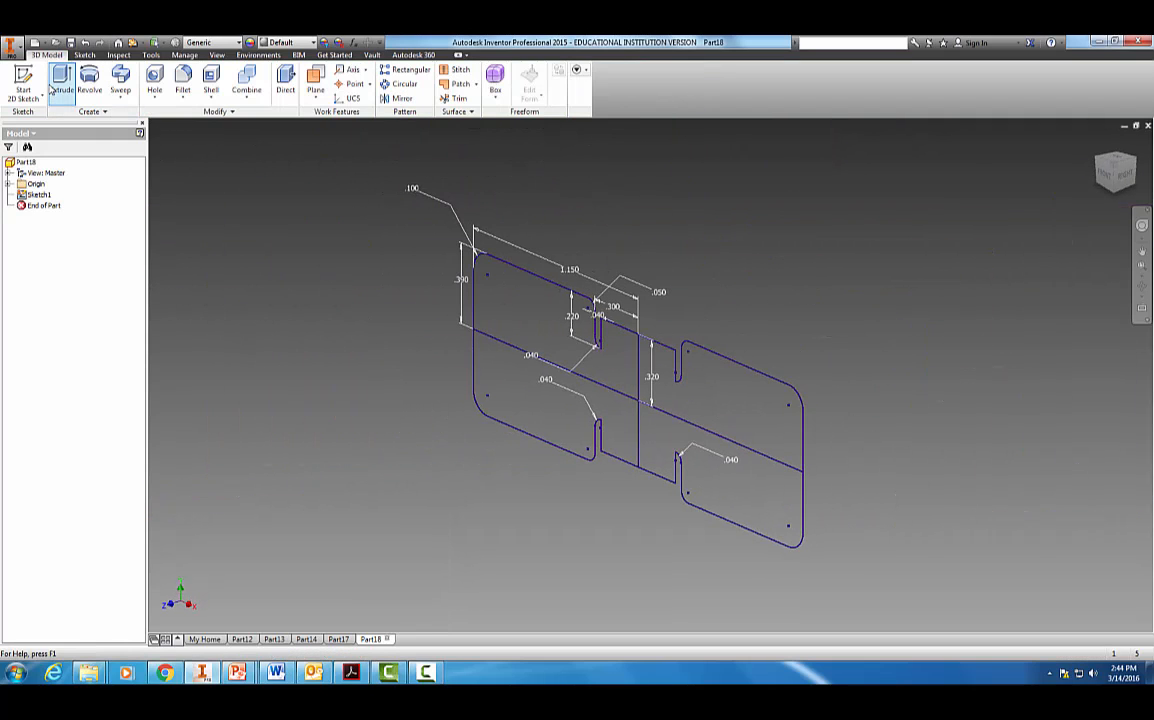
click(69, 95)
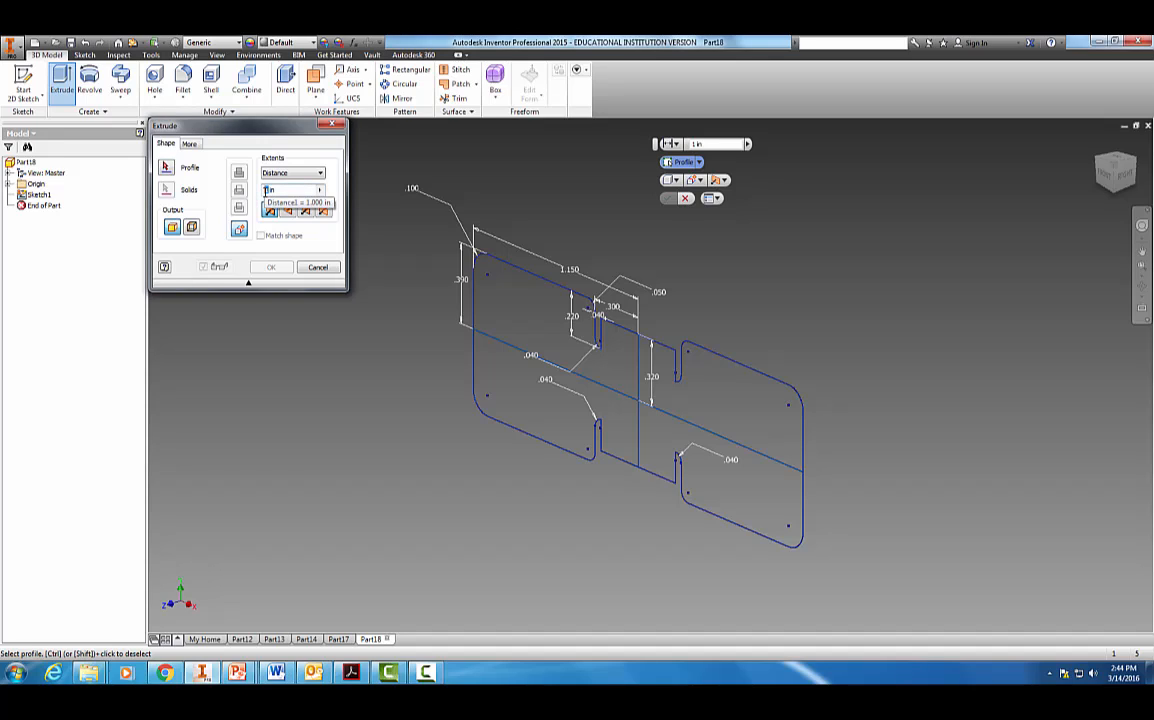
text(.9)
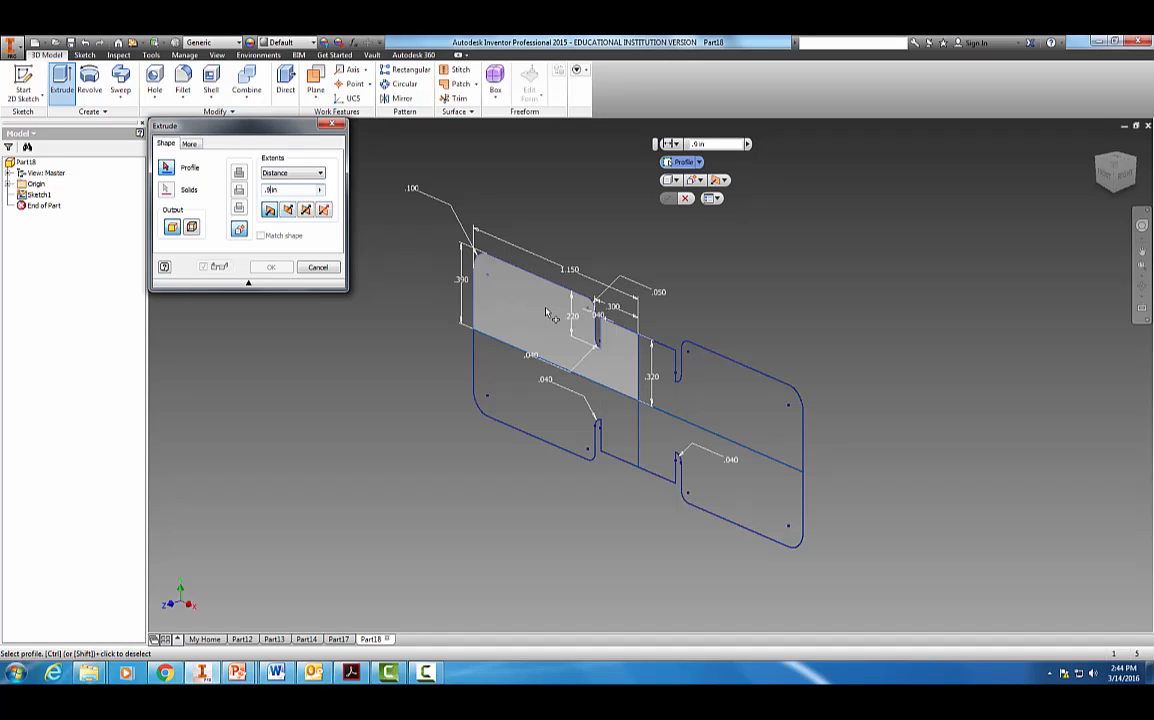
click(522, 382)
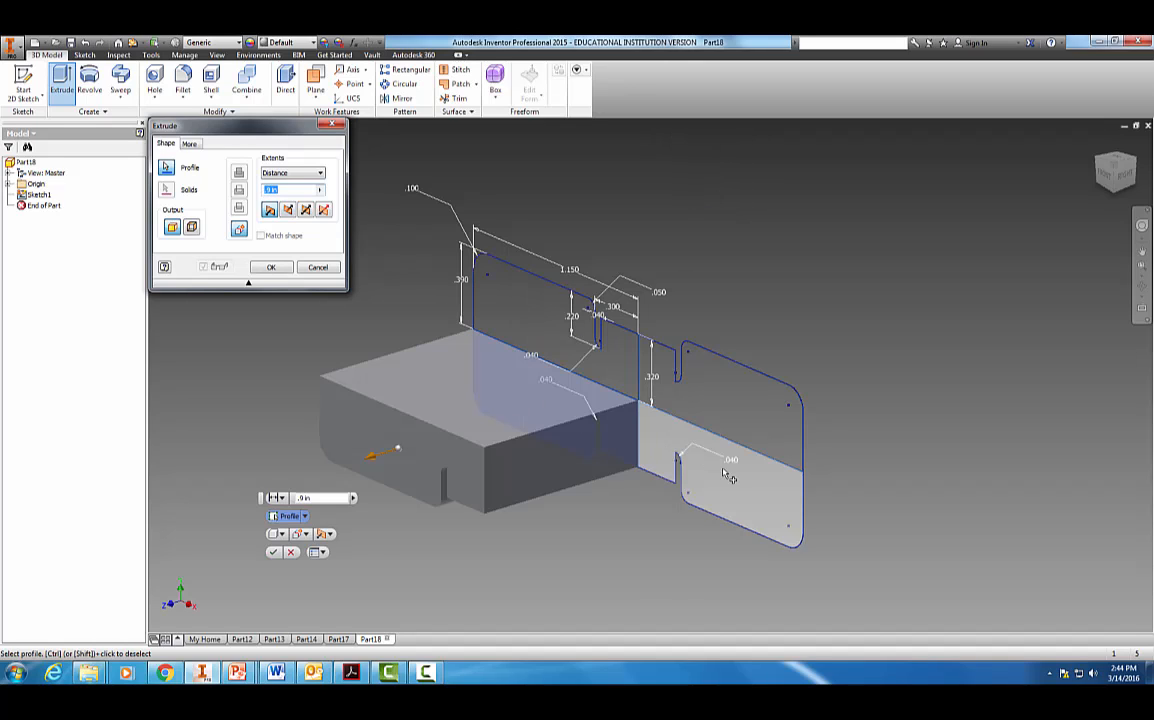
click(567, 360)
click(706, 401)
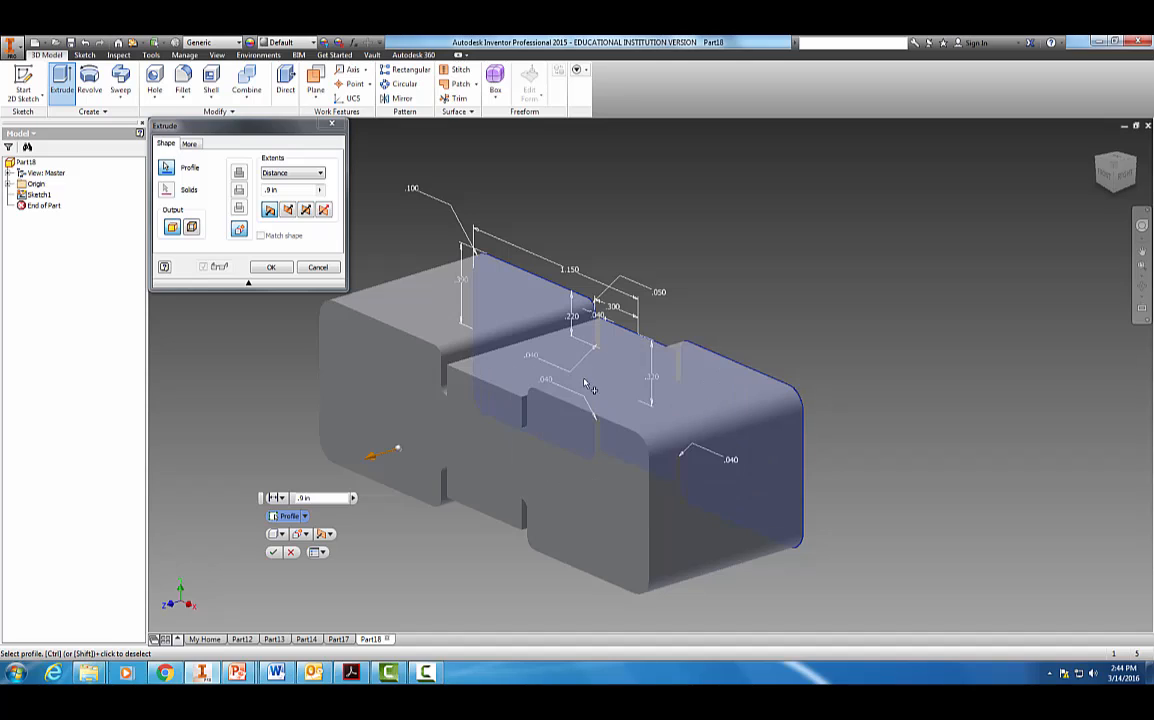
click(276, 268)
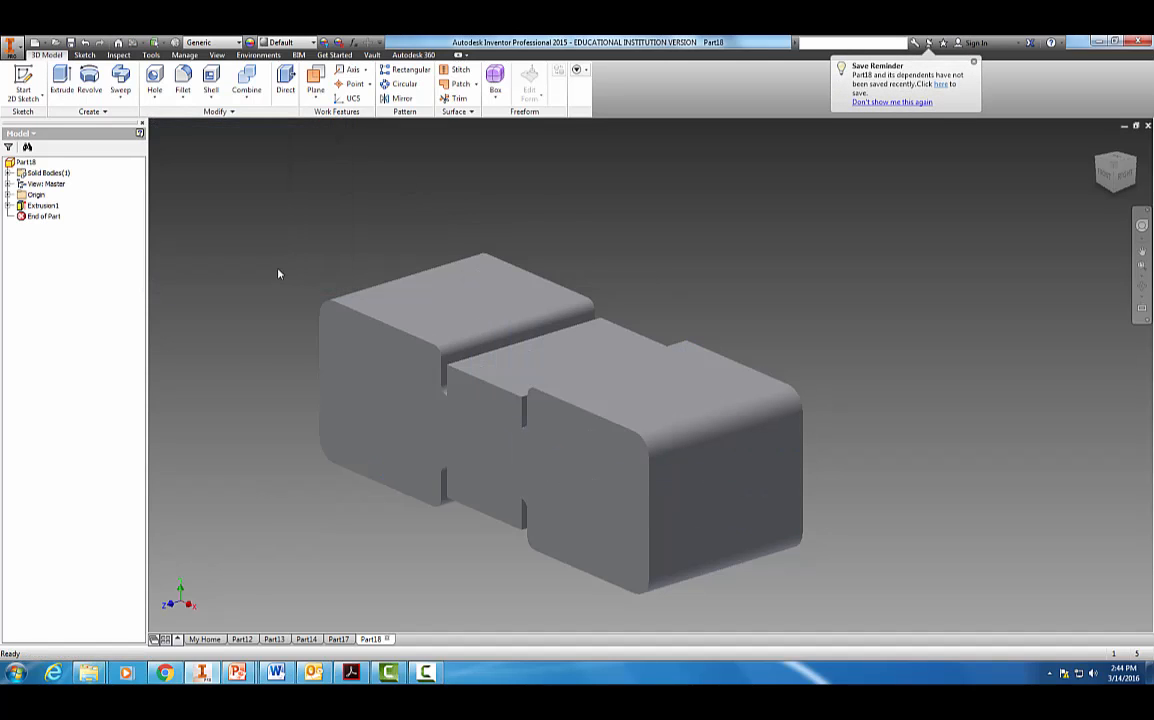
shift+middle_drag(267, 268, 288, 269)
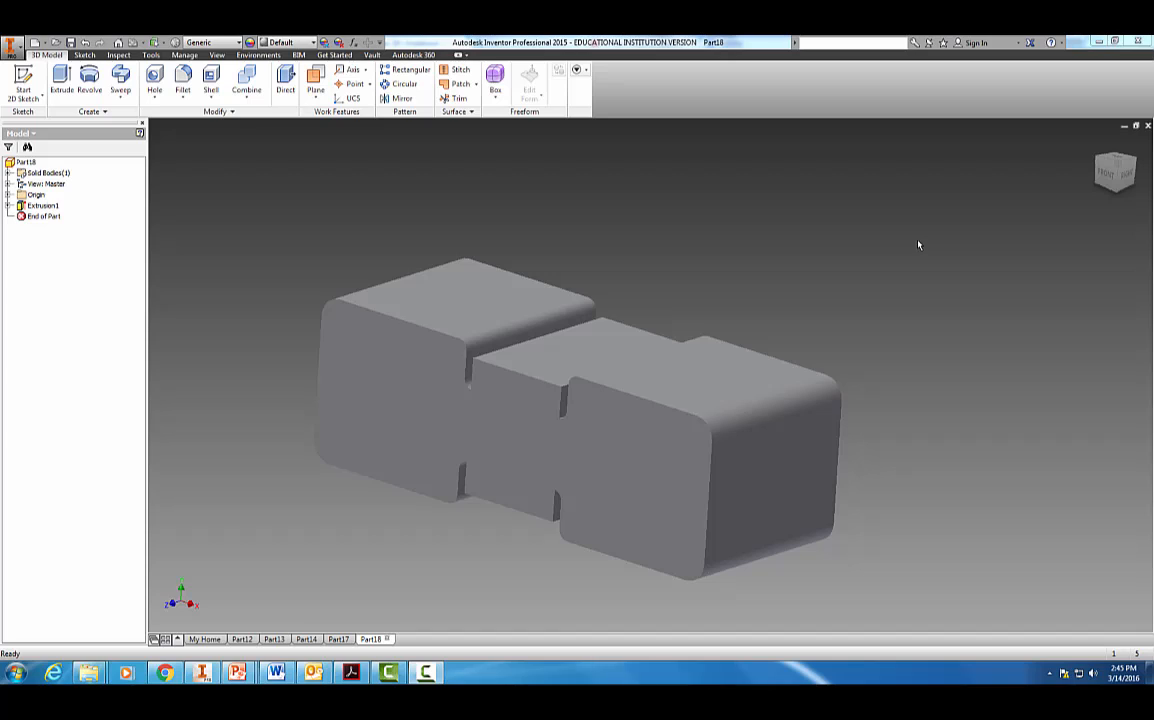
Undo the extrusion, the lower slot repairs and the mirroring of the lower half, keeping only the upper half of the sketch.
click(86, 43)
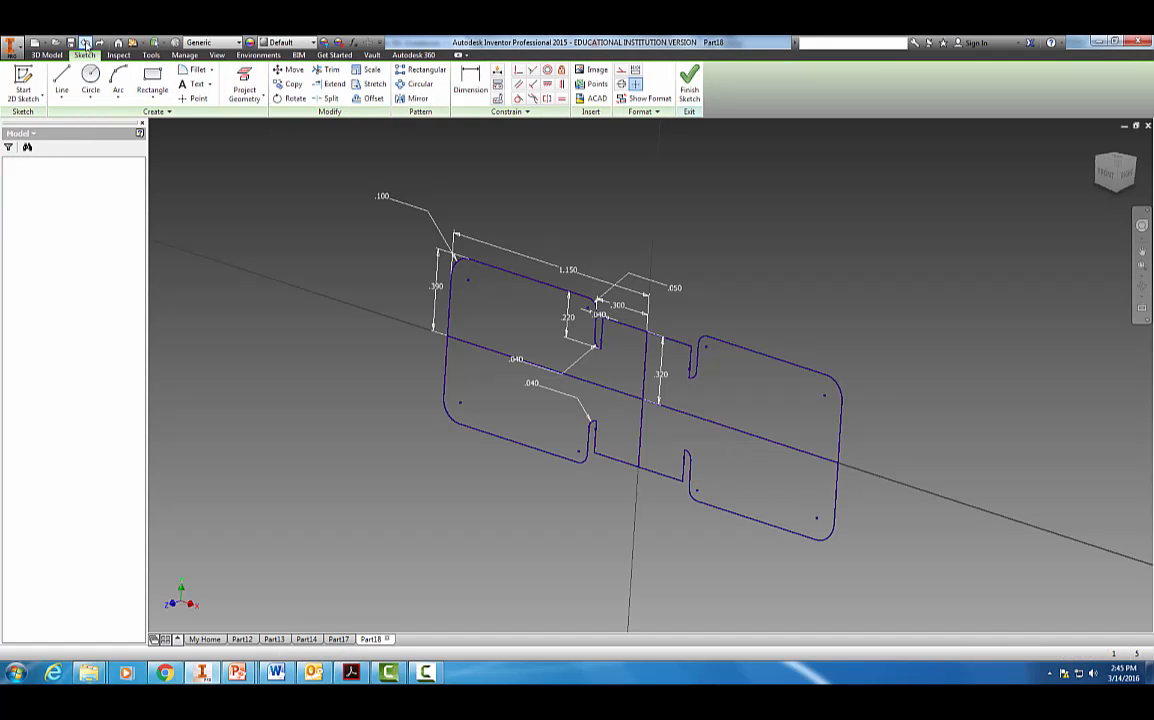
click(86, 43)
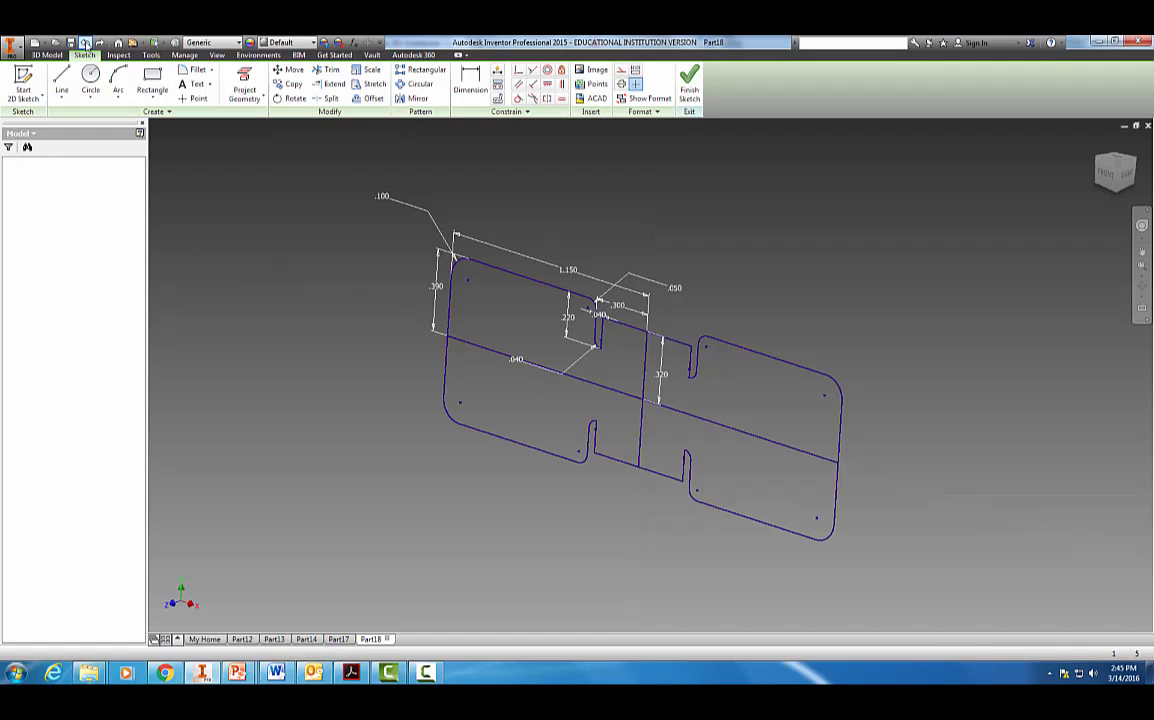
click(86, 43)
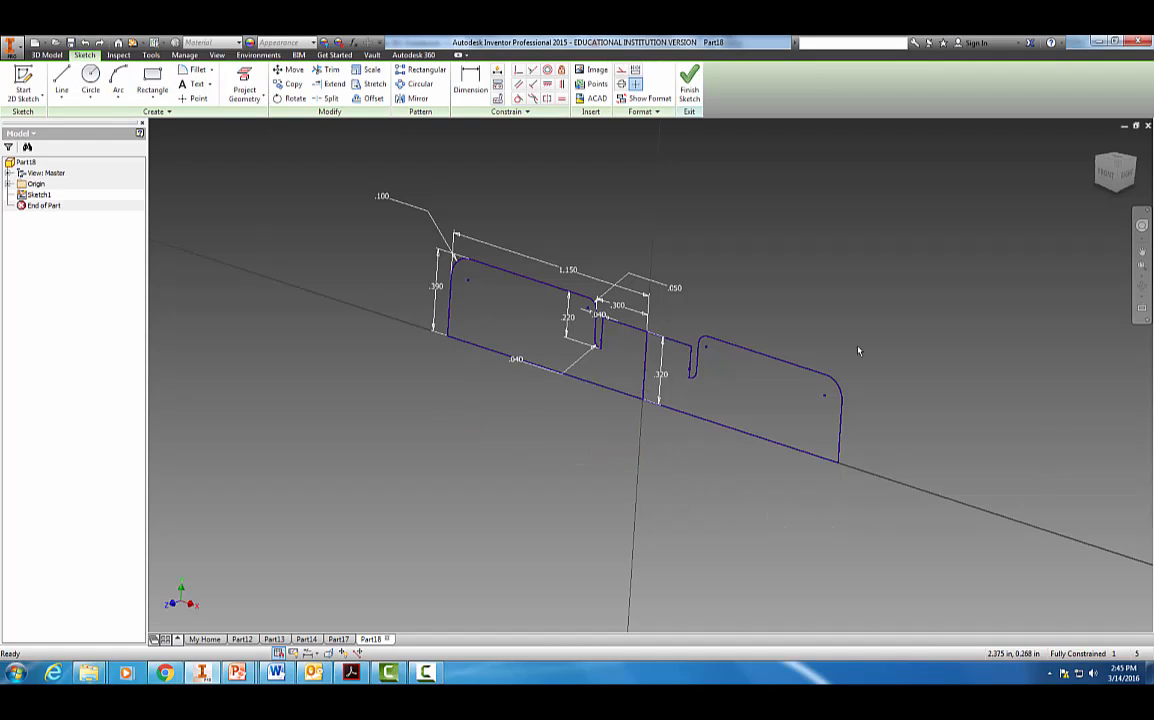
Finish the sketch and extrude both regions of the upper half profile 0.9 in.
click(688, 88)
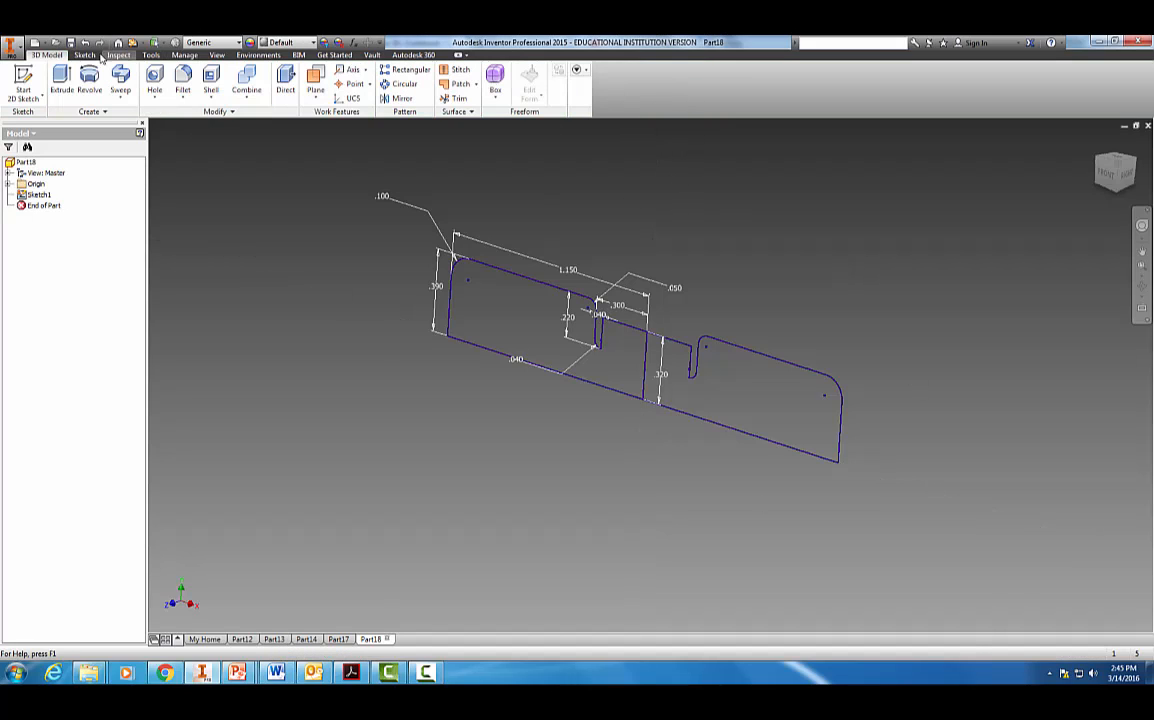
click(61, 80)
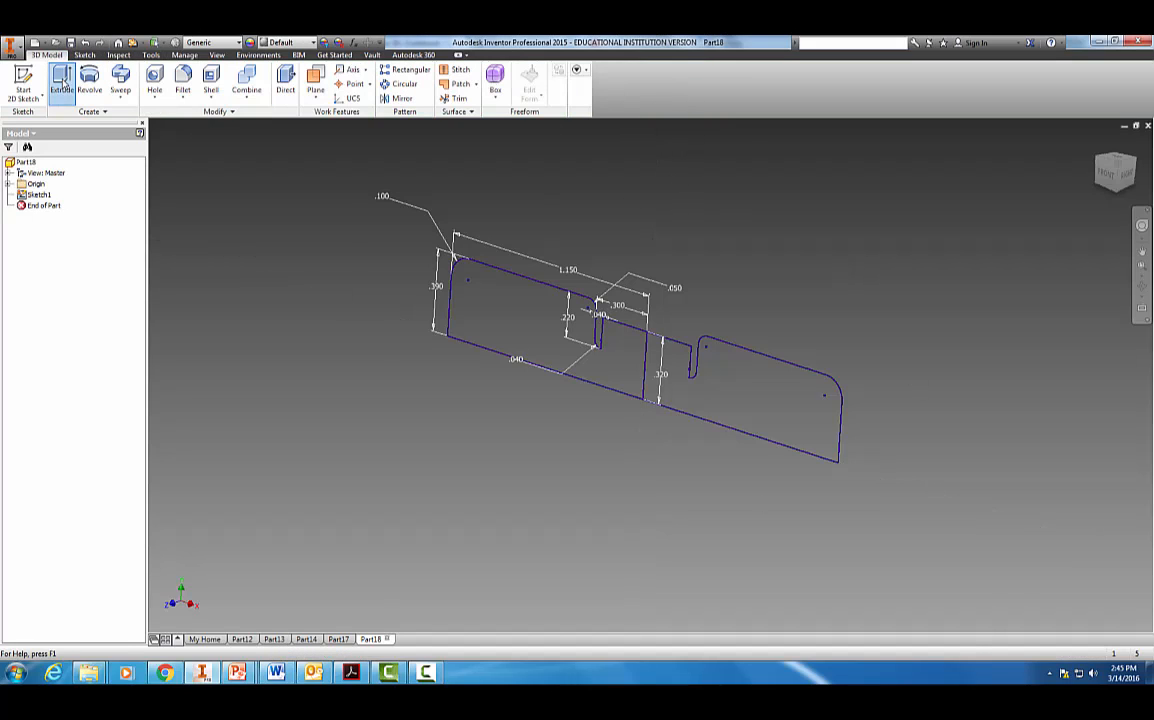
click(545, 343)
click(702, 380)
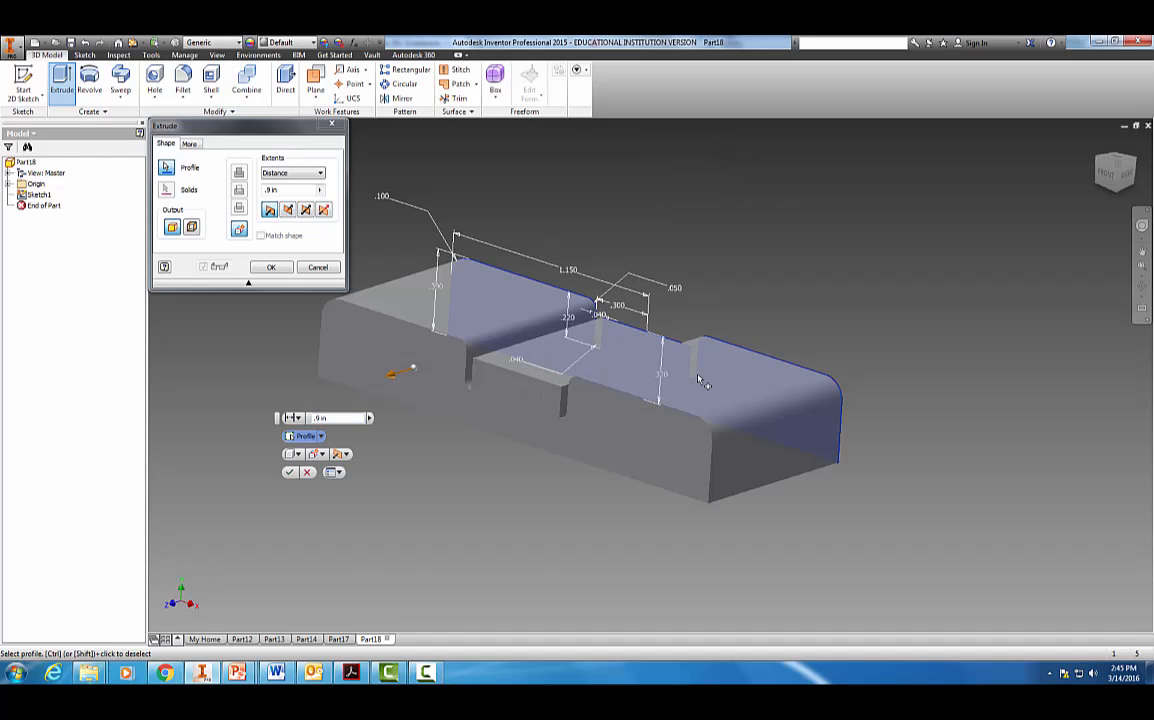
click(281, 268)
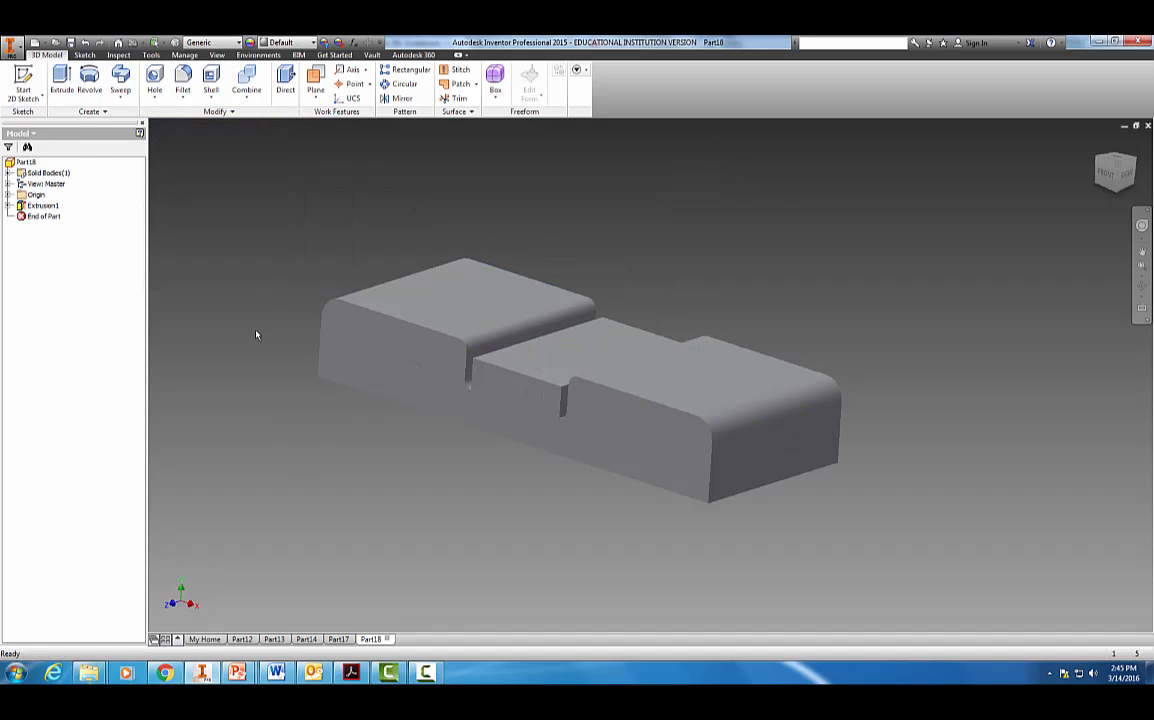
middle_drag(227, 525, 443, 443)
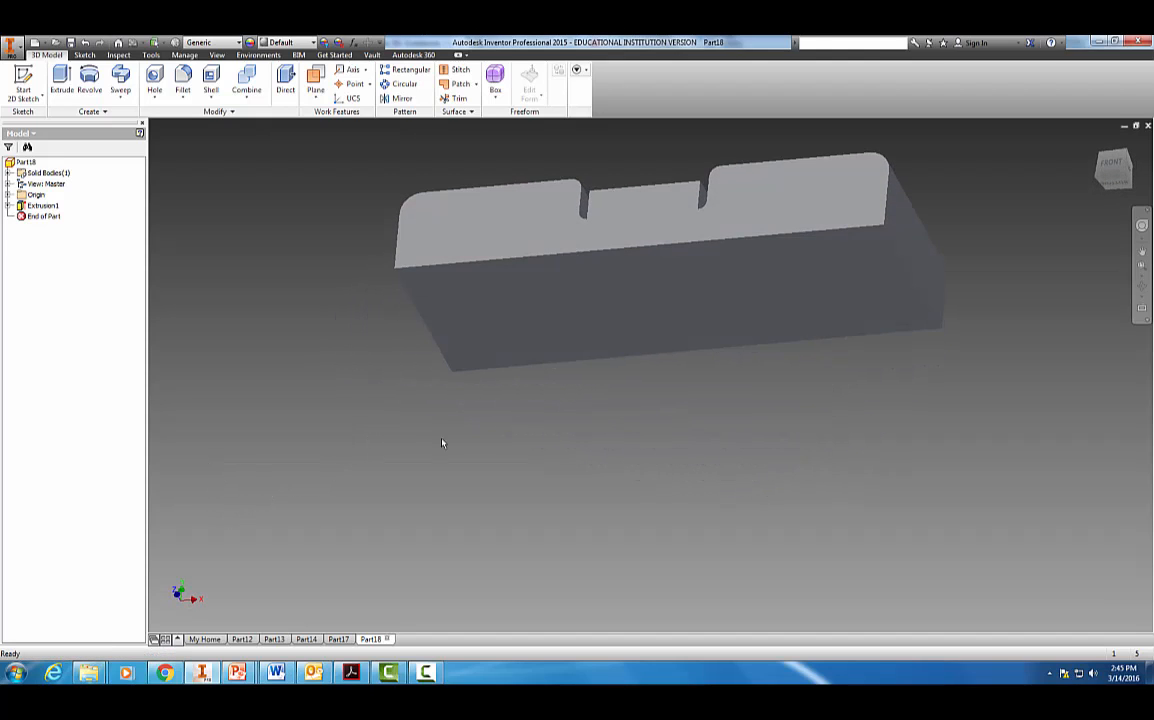
middle_drag(597, 444, 549, 494)
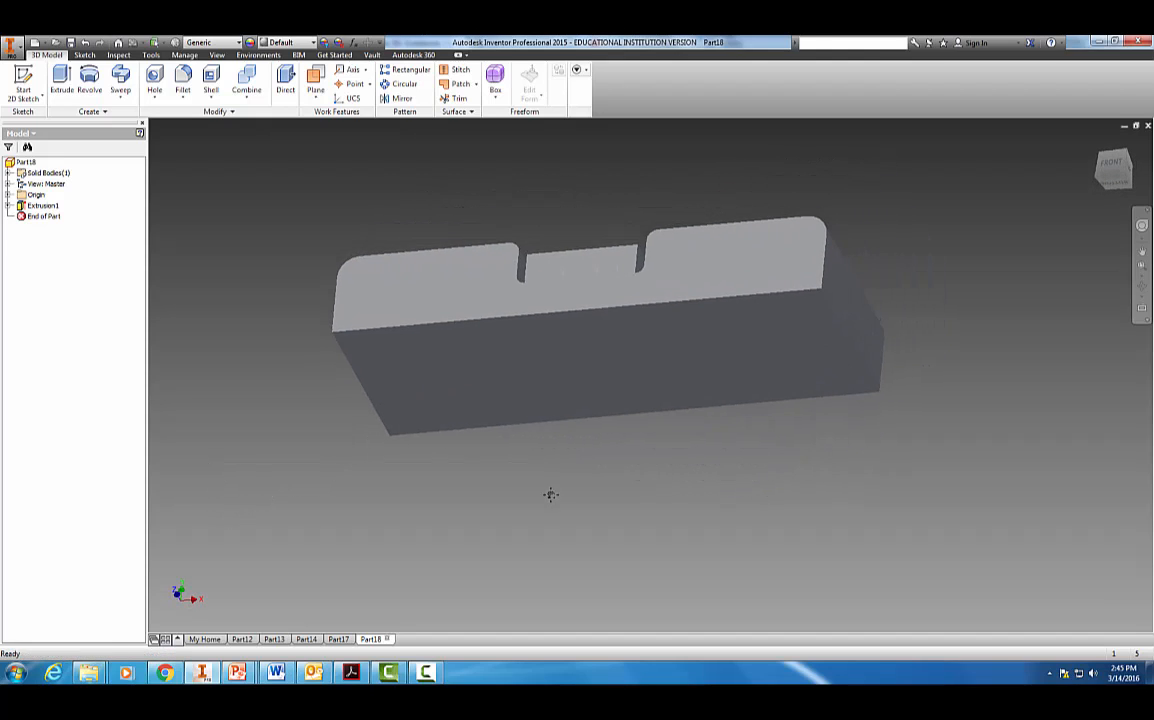
Mirror the extruded half block about its flat underside face to form the full symmetric block.
click(397, 100)
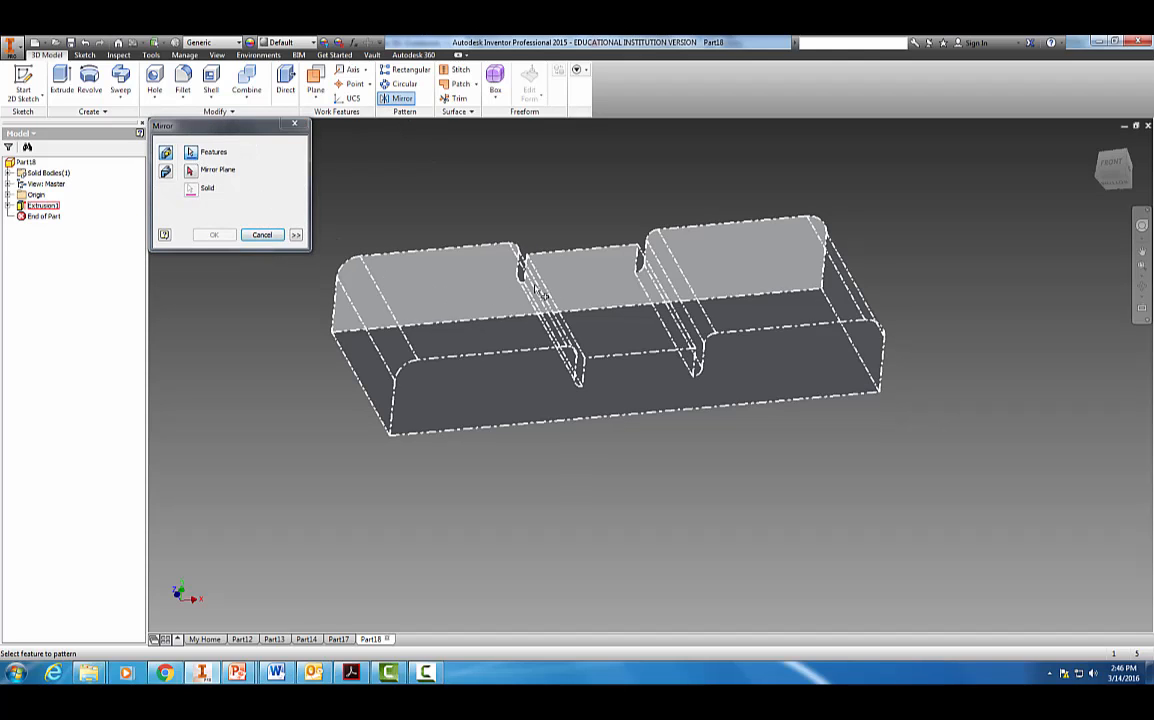
click(535, 290)
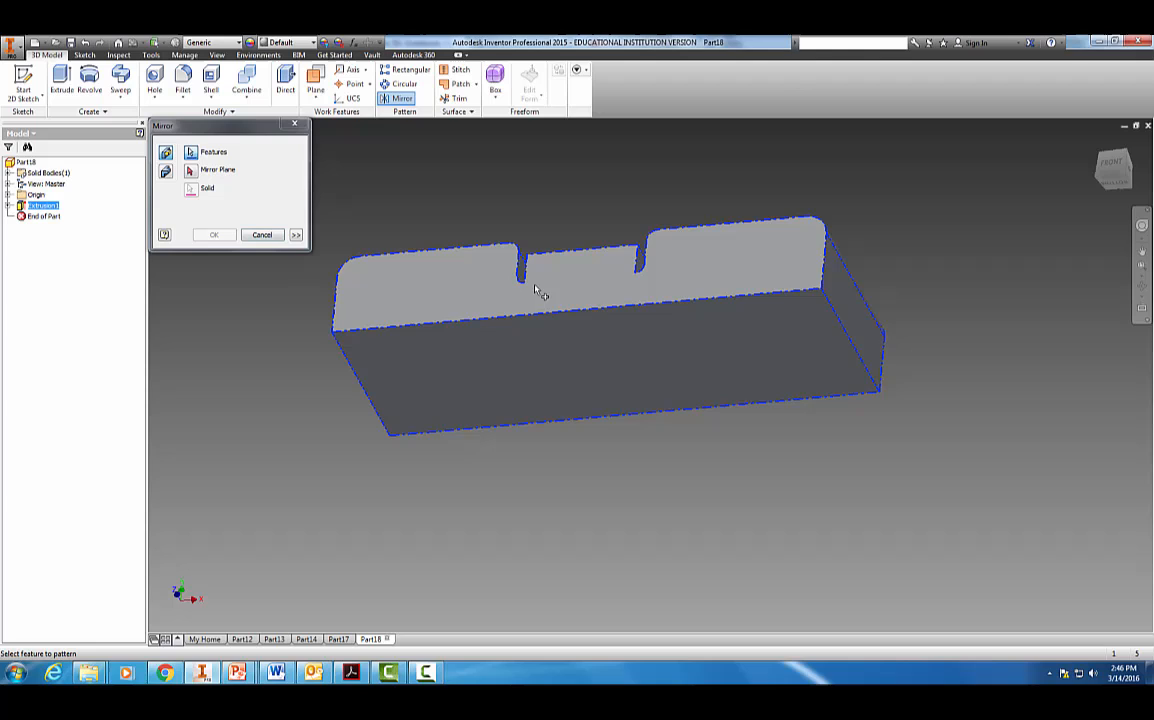
click(193, 172)
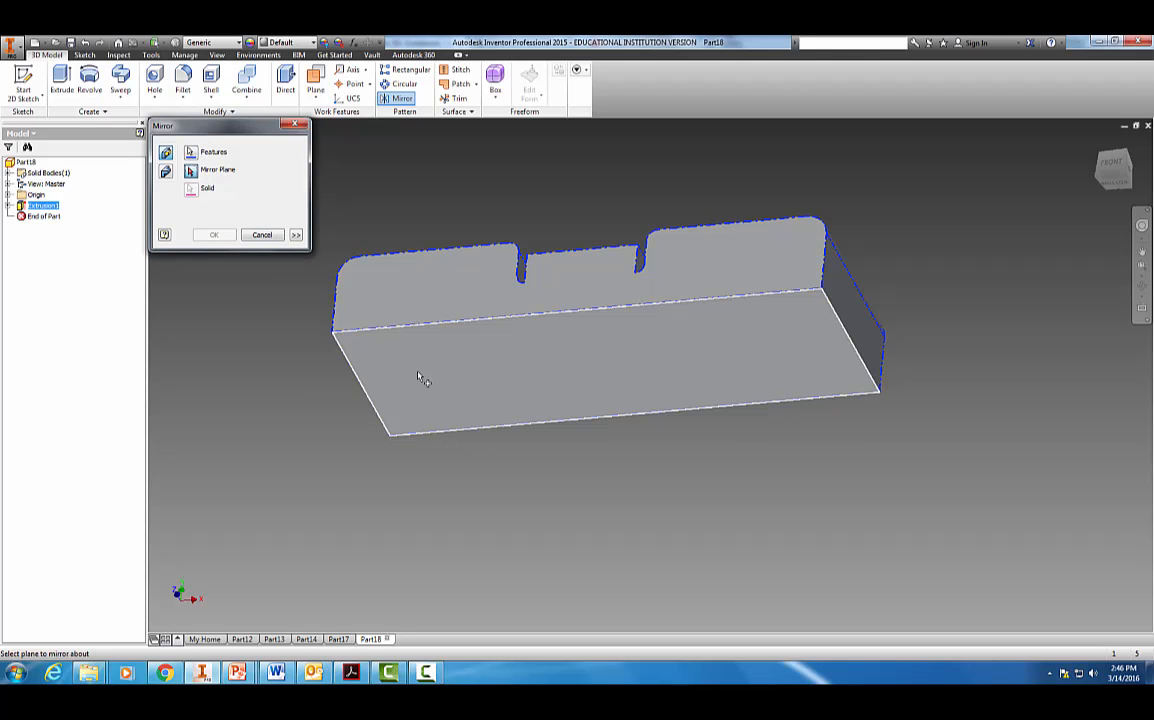
click(420, 376)
click(214, 235)
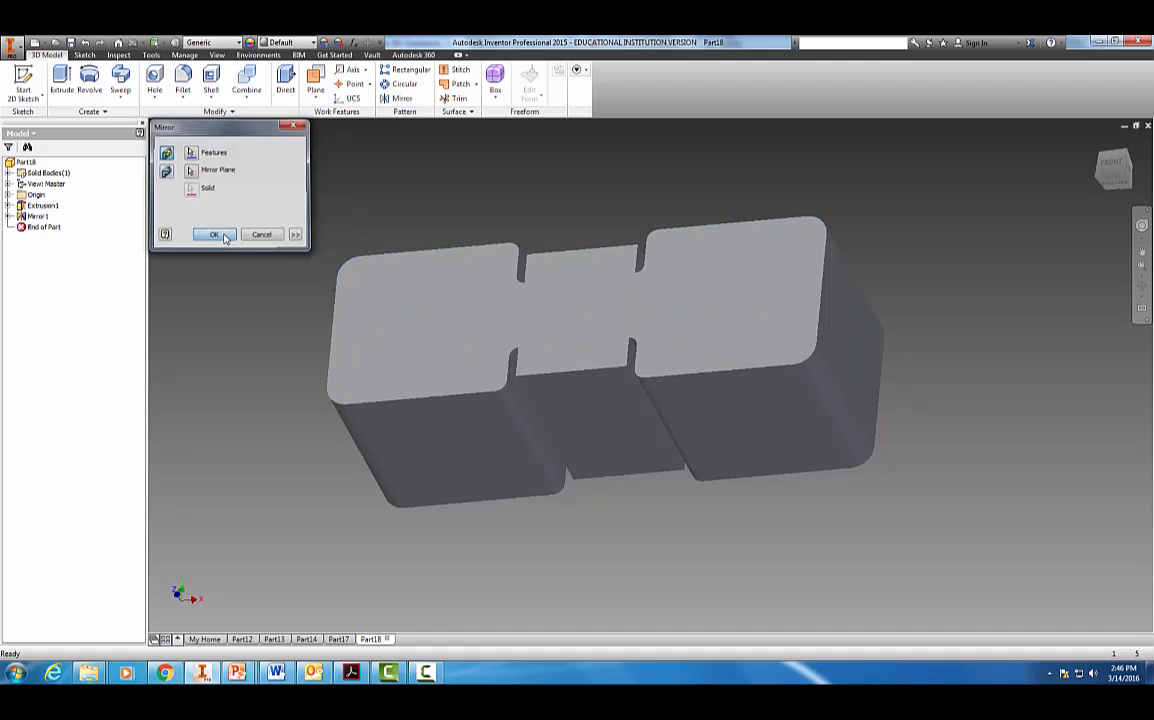
shift+middle_drag(226, 229, 298, 301)
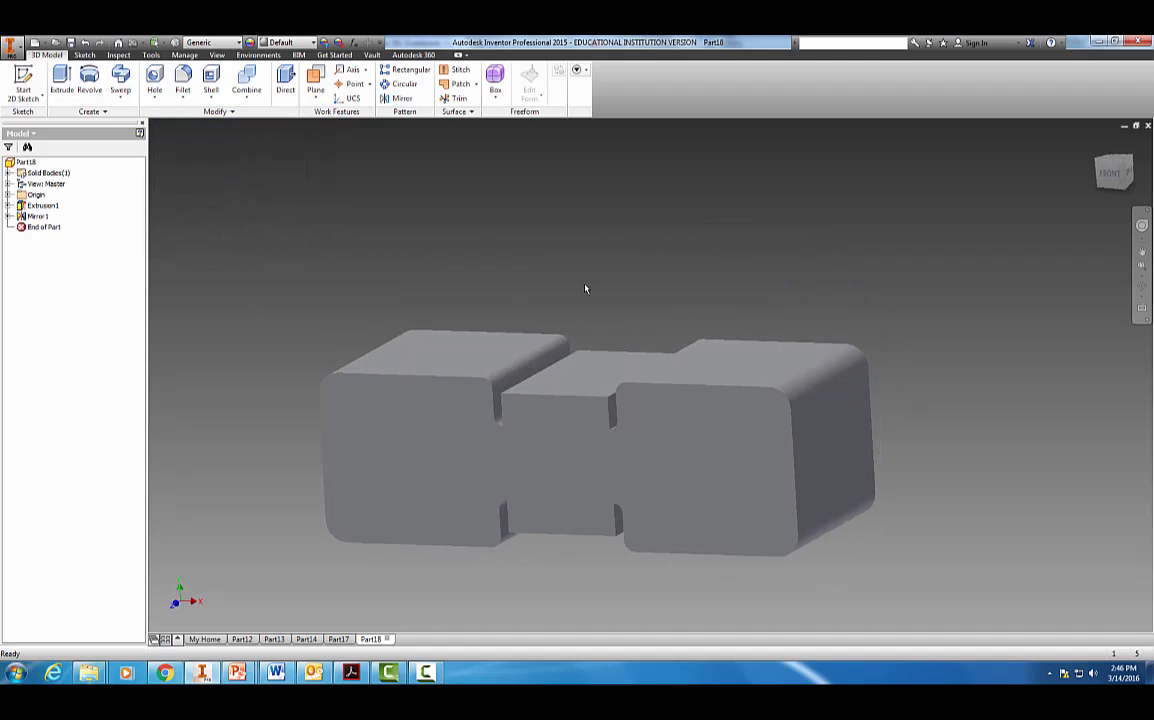
middle_drag(979, 375, 968, 292)
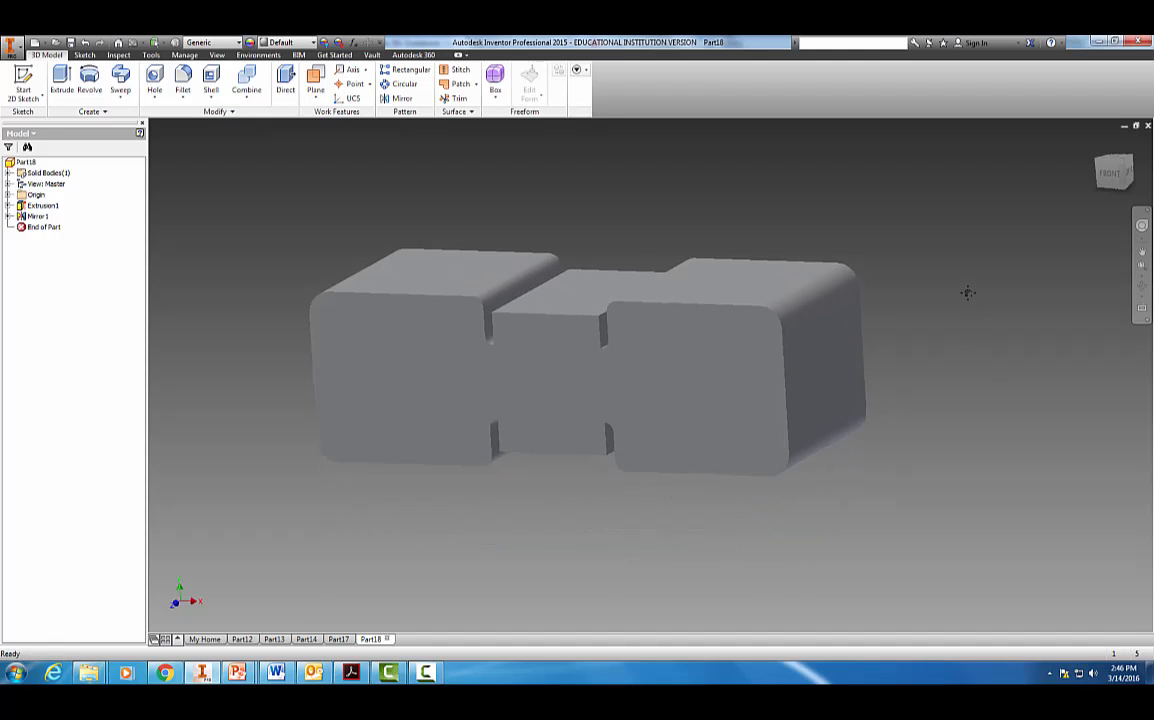